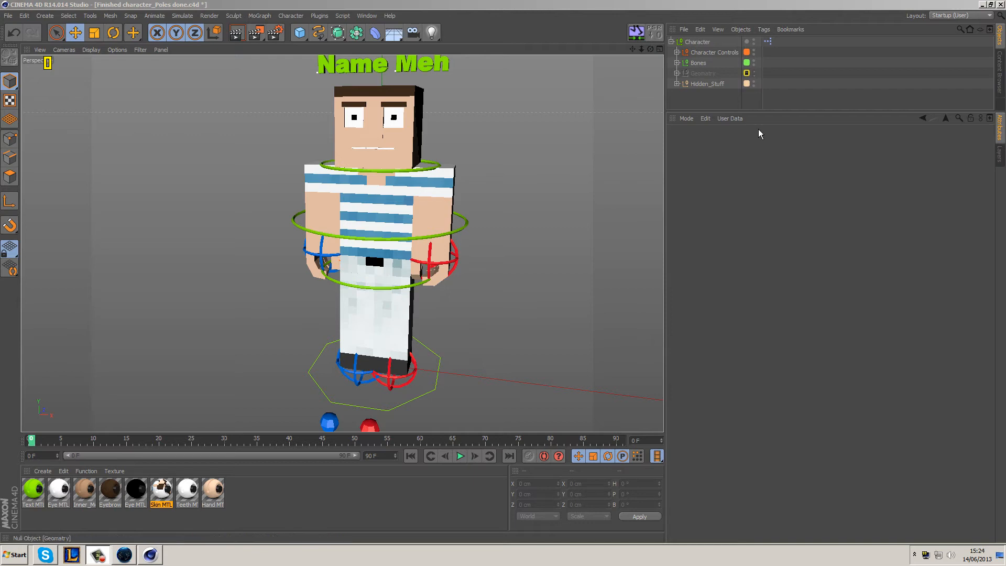
# - Select Right_Leg_Control and frame the legs and their pole controls from the character's side
pyautogui.keyDown('alt'); pyautogui.moveTo(492, 270); pyautogui.dragTo(488, 342); pyautogui.keyUp('alt')
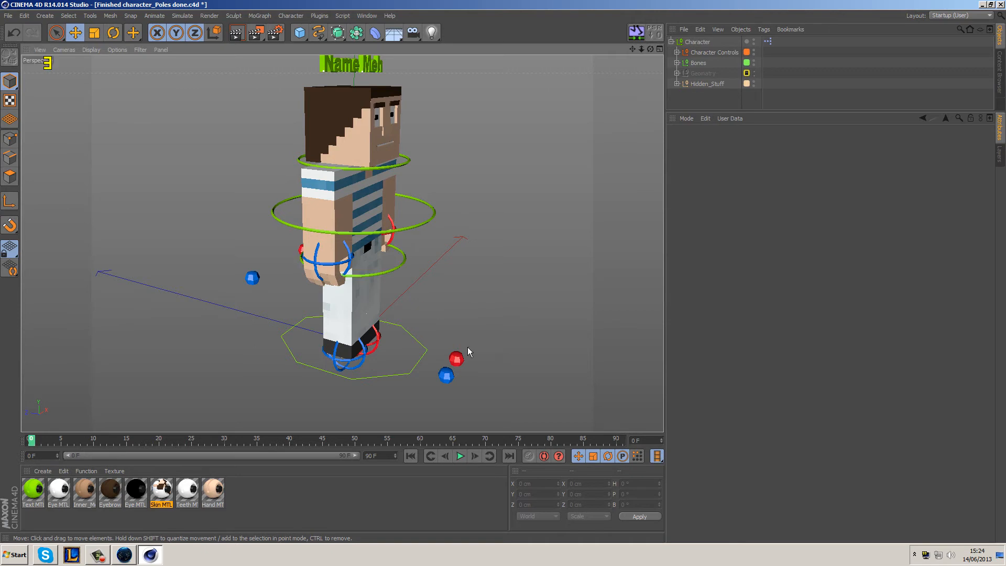
pyautogui.click(366, 367)
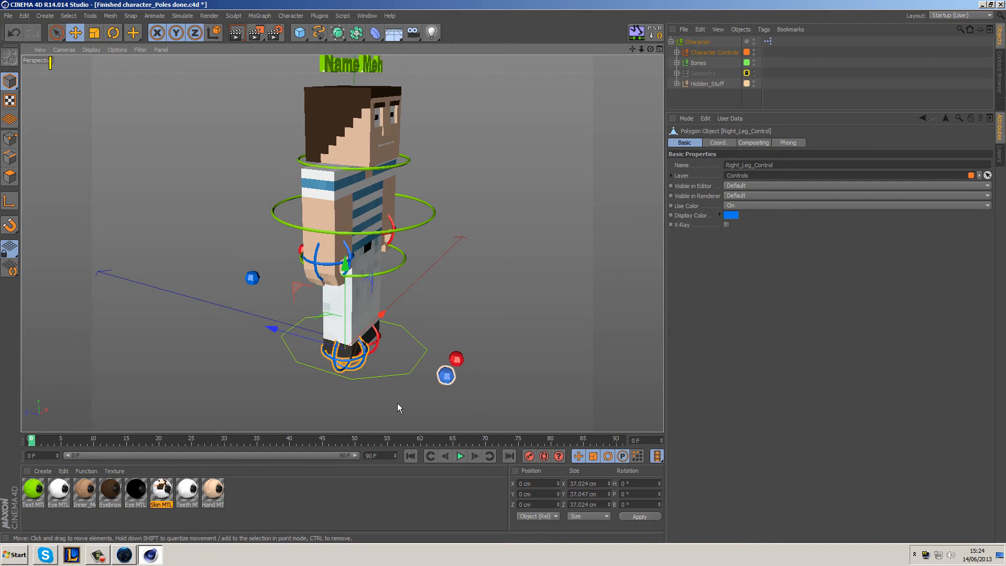
pyautogui.keyDown('alt'); pyautogui.moveTo(396, 405); pyautogui.dragTo(442, 376); pyautogui.keyUp('alt')
pyautogui.keyDown('alt'); pyautogui.moveTo(442, 376); pyautogui.dragTo(438, 316, button='middle'); pyautogui.keyUp('alt')
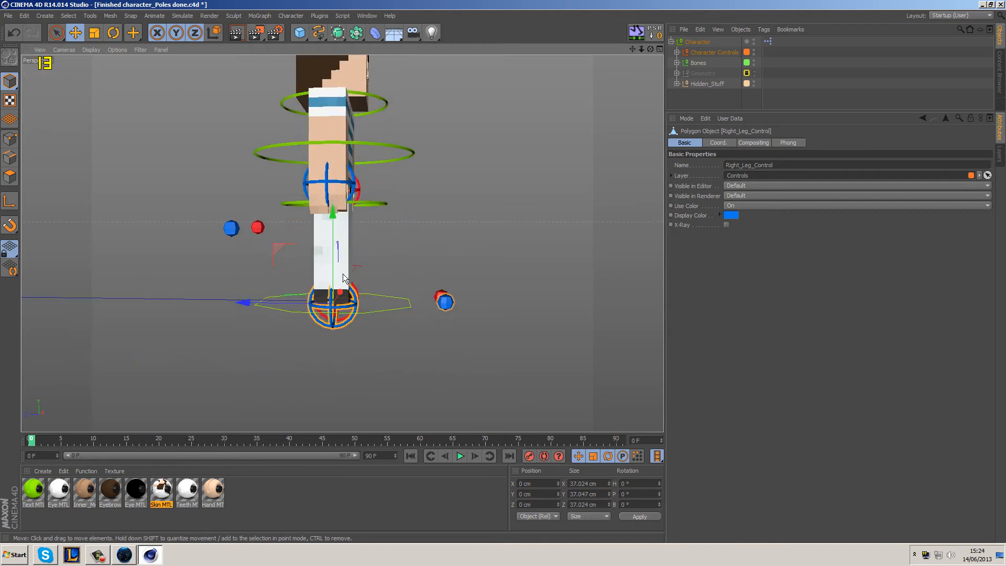
# - Switch to the screen recorder's ScreenDraw pen and sketch red lines linking the foot control to the leg poles, a bent-leg shape and a dot above
pyautogui.click(121, 555)
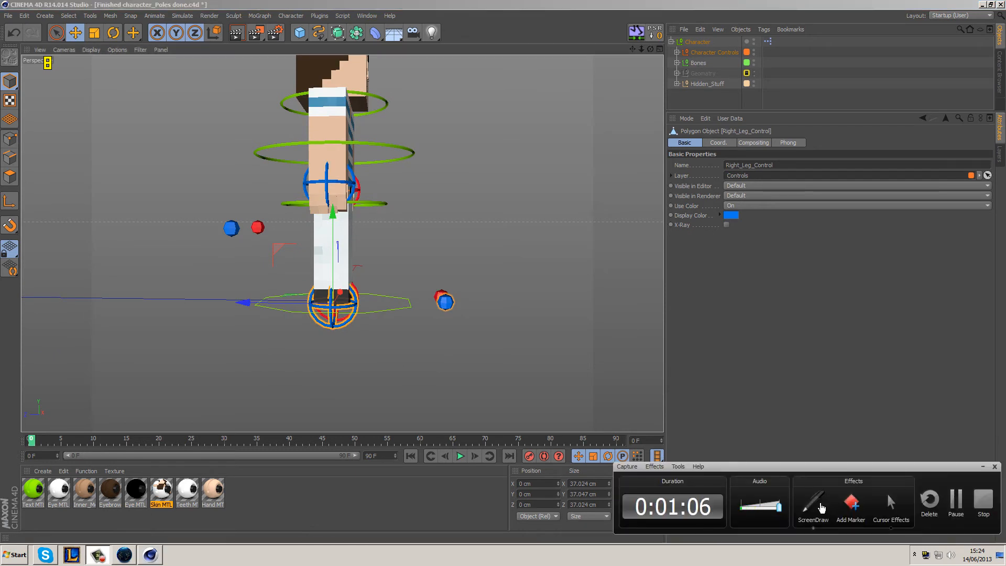
pyautogui.click(821, 507)
pyautogui.click(813, 504)
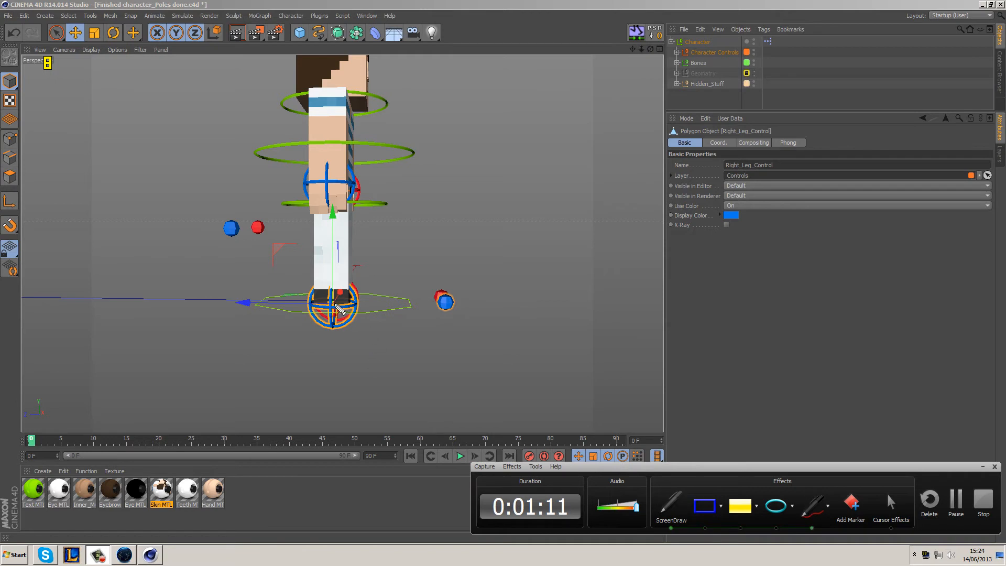
pyautogui.moveTo(336, 307)
pyautogui.mouseDown()
pyautogui.moveTo(448, 311)
pyautogui.moveTo(338, 320)
pyautogui.moveTo(336, 308)
pyautogui.mouseUp()
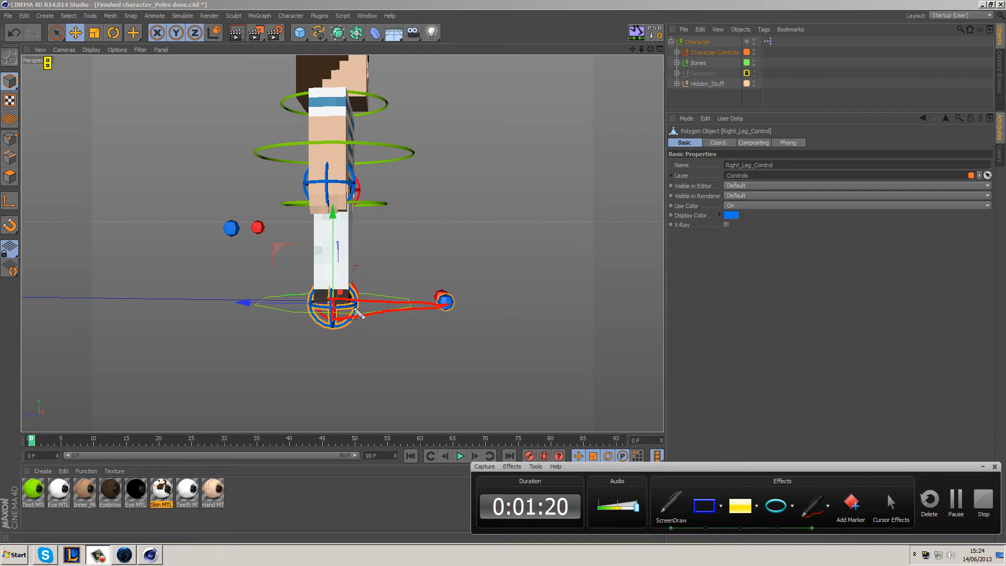
pyautogui.moveTo(396, 288)
pyautogui.mouseDown()
pyautogui.moveTo(375, 311)
pyautogui.moveTo(397, 309)
pyautogui.mouseUp()
pyautogui.moveTo(364, 228)
pyautogui.mouseDown()
pyautogui.moveTo(410, 229)
pyautogui.moveTo(433, 252)
pyautogui.moveTo(433, 275)
pyautogui.mouseUp()
pyautogui.moveTo(474, 179); pyautogui.dragTo(477, 191)
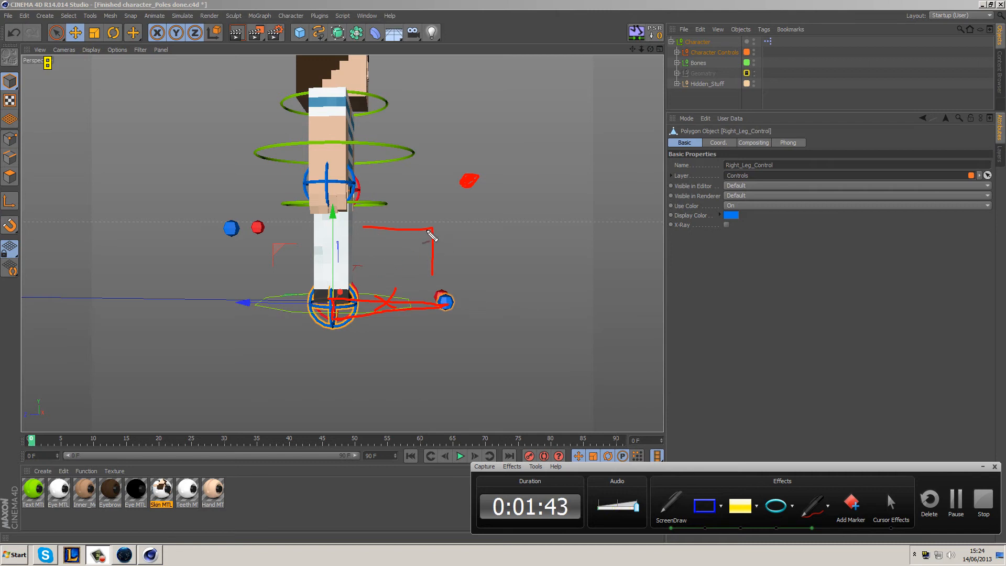
# - Sketch a second red dot below the bent-leg shape and add lines showing the knee bending down toward it
pyautogui.moveTo(418, 339); pyautogui.dragTo(415, 337)
pyautogui.moveTo(431, 231); pyautogui.dragTo(410, 280)
pyautogui.moveTo(372, 251)
pyautogui.mouseDown()
pyautogui.moveTo(392, 289)
pyautogui.moveTo(438, 282)
pyautogui.mouseUp()
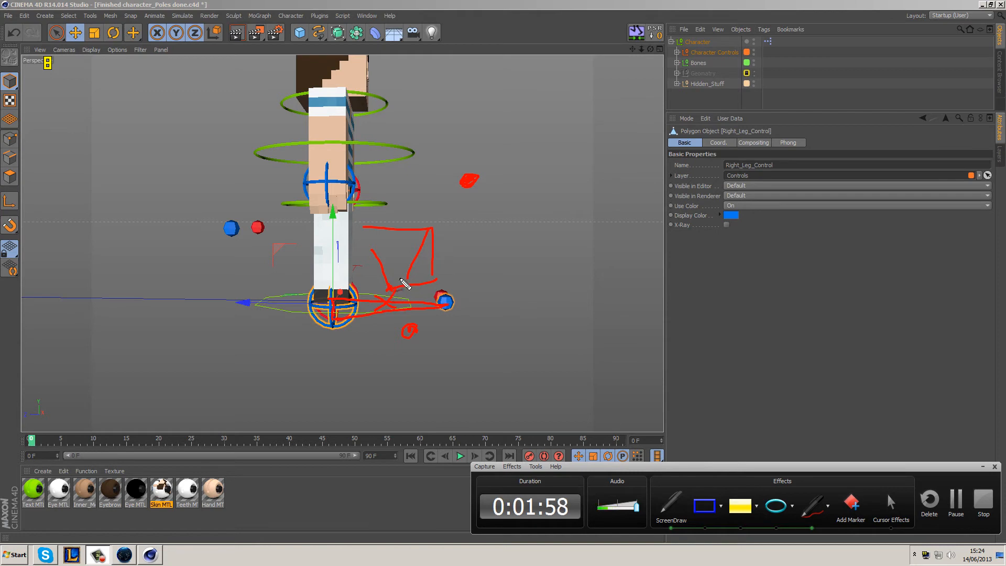
pyautogui.moveTo(392, 290); pyautogui.dragTo(413, 334)
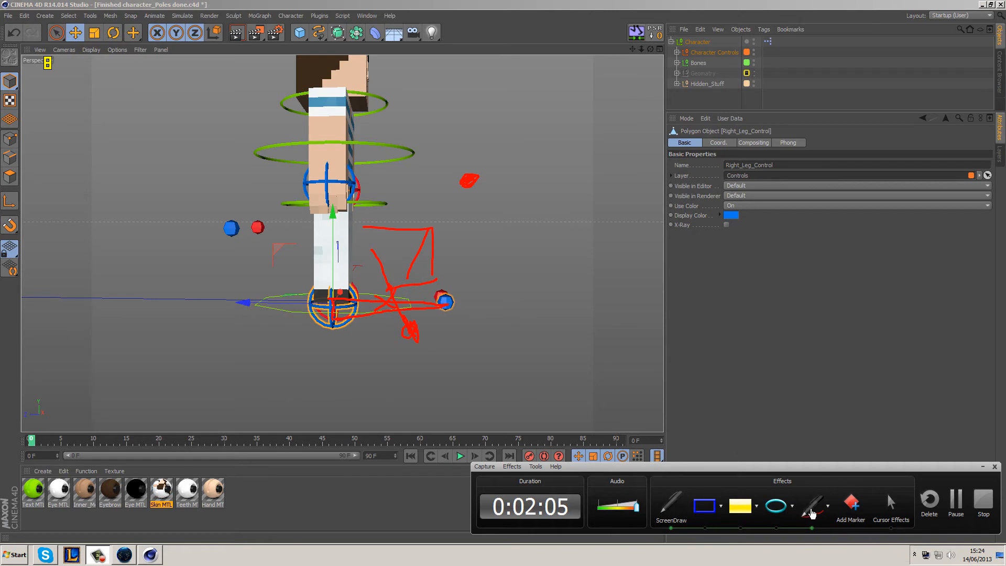
# - Clear the red annotations, deselect the leg control and minimize the screen recorder
pyautogui.click(673, 519)
pyautogui.click(807, 517)
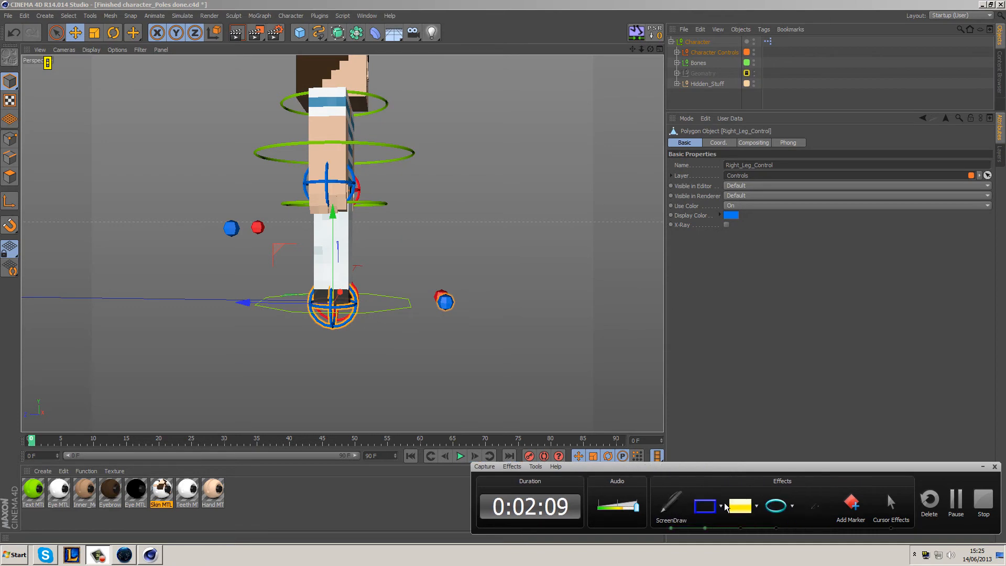
pyautogui.click(670, 511)
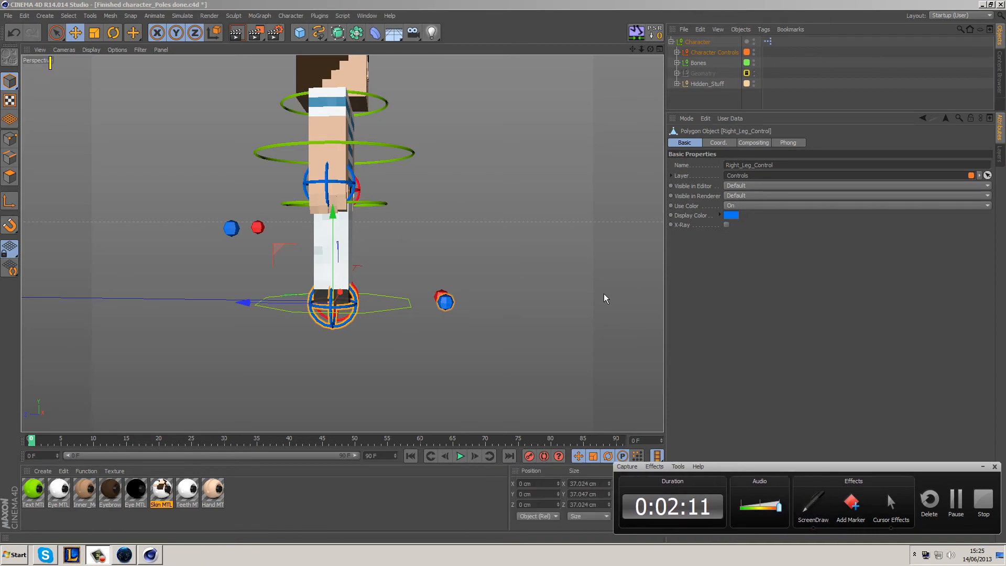
pyautogui.click(503, 278)
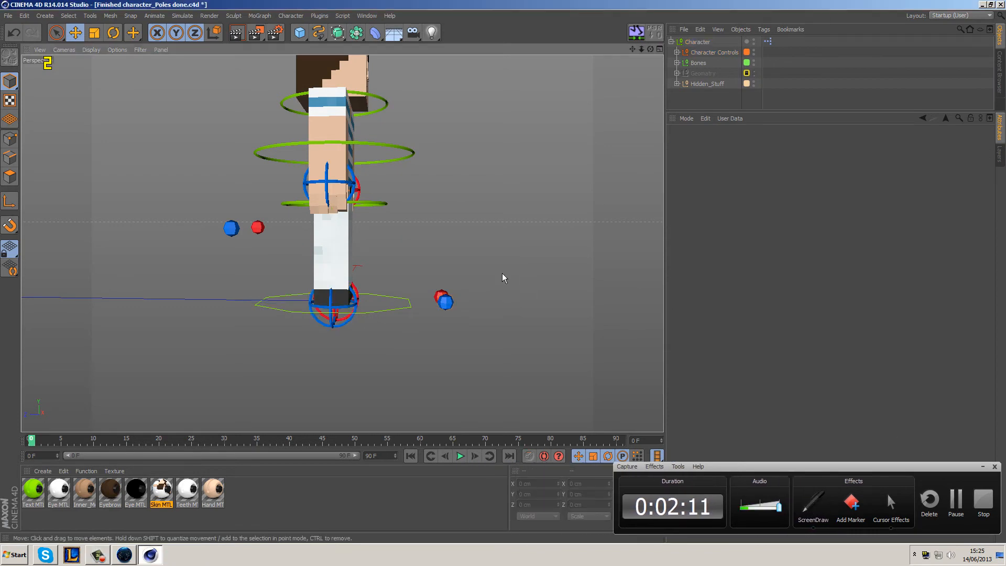
pyautogui.click(983, 467)
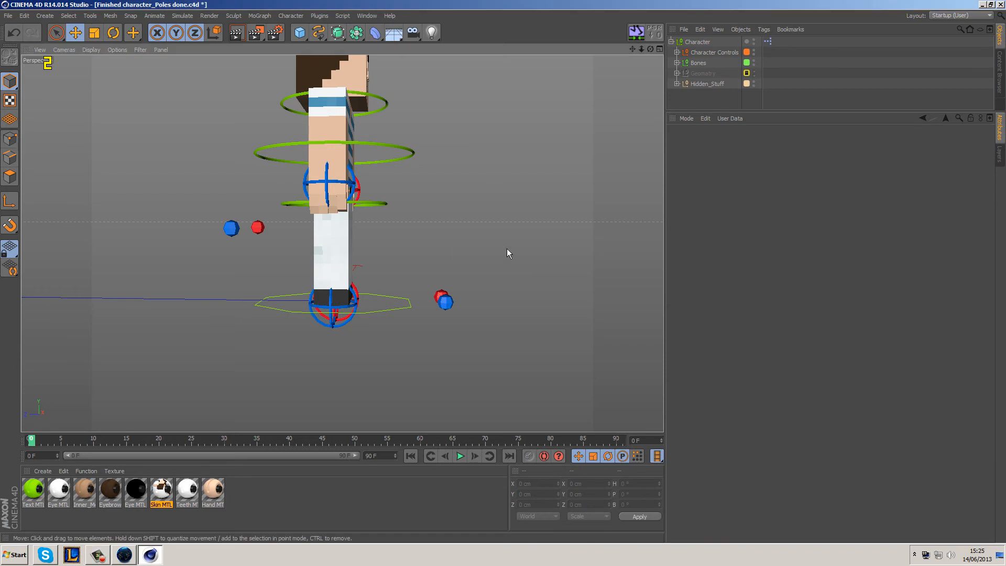
# - Move the pelvis control forward along the Z axis
pyautogui.keyDown('alt'); pyautogui.moveTo(486, 231); pyautogui.dragTo(468, 263); pyautogui.keyUp('alt')
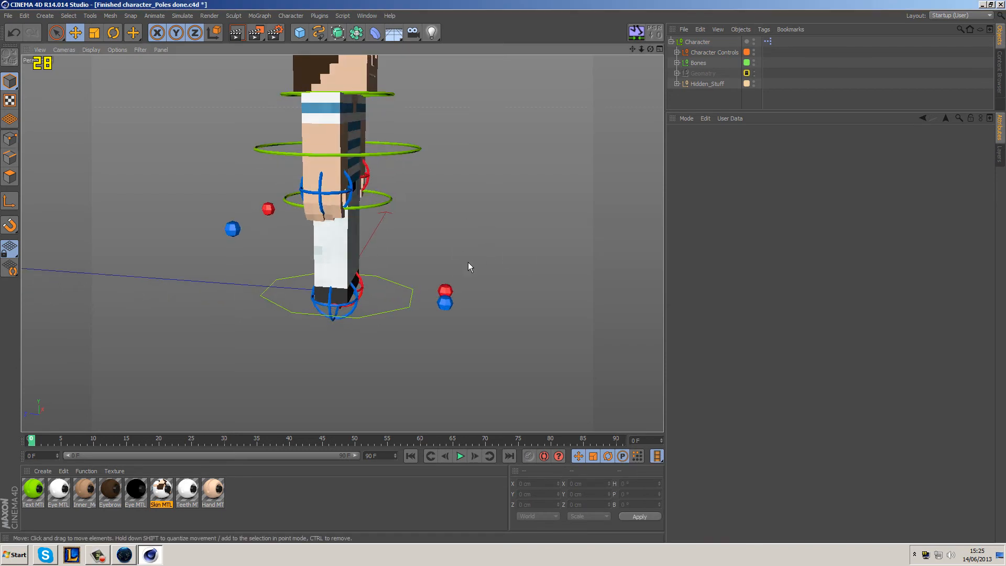
pyautogui.click(387, 205)
pyautogui.moveTo(278, 206); pyautogui.dragTo(408, 199)
# - Select both leg controls and move them forward along Z to about -128.5 cm
pyautogui.click(339, 307)
pyautogui.keyDown('shift'); pyautogui.click(341, 289); pyautogui.keyUp('shift')
pyautogui.moveTo(268, 298); pyautogui.dragTo(435, 271)
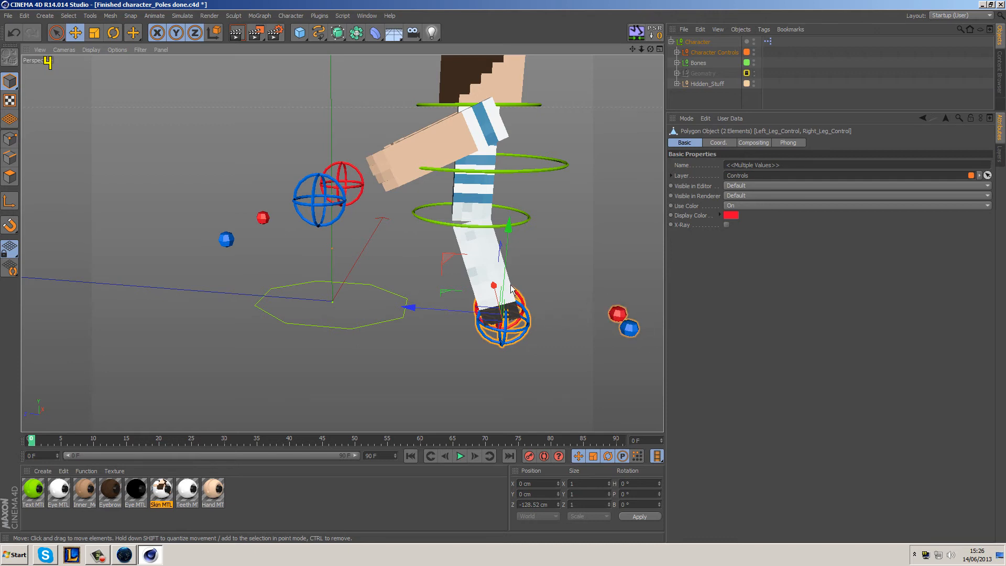
# - Move Right_Leg_Pole around in front of the feet, ending at about X -2.5, Y 4.7 and Z -43.6 cm
pyautogui.keyDown('alt'); pyautogui.moveTo(579, 279); pyautogui.dragTo(524, 298); pyautogui.keyUp('alt')
pyautogui.keyDown('alt'); pyautogui.moveTo(524, 299); pyautogui.dragTo(470, 238, button='middle'); pyautogui.keyUp('alt')
pyautogui.keyDown('alt'); pyautogui.moveTo(470, 238); pyautogui.dragTo(481, 240); pyautogui.keyUp('alt')
pyautogui.click(445, 289)
pyautogui.moveTo(492, 278)
pyautogui.mouseDown()
pyautogui.moveTo(454, 287)
pyautogui.moveTo(482, 284)
pyautogui.mouseUp()
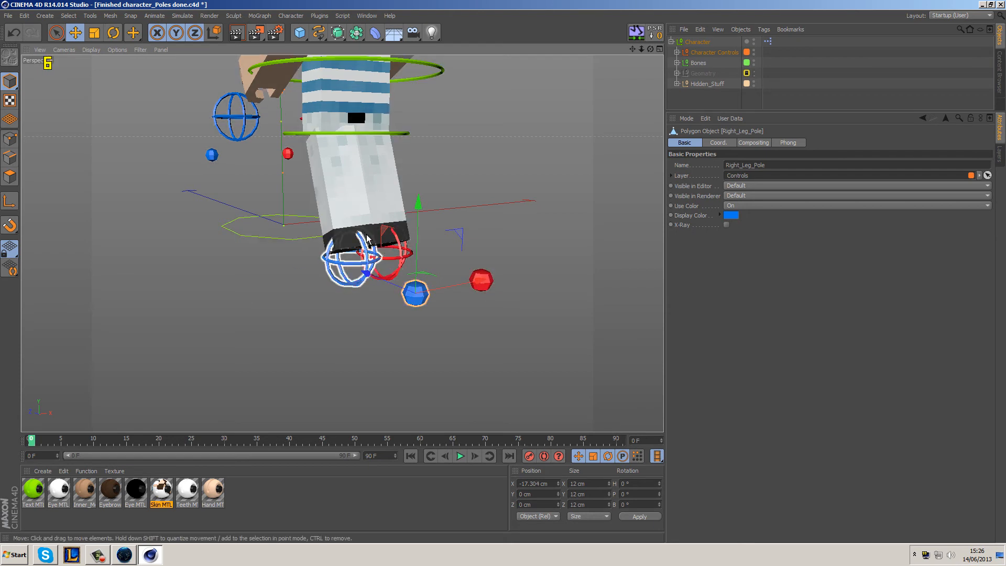
pyautogui.moveTo(397, 284); pyautogui.dragTo(451, 298)
pyautogui.moveTo(510, 304); pyautogui.dragTo(553, 289)
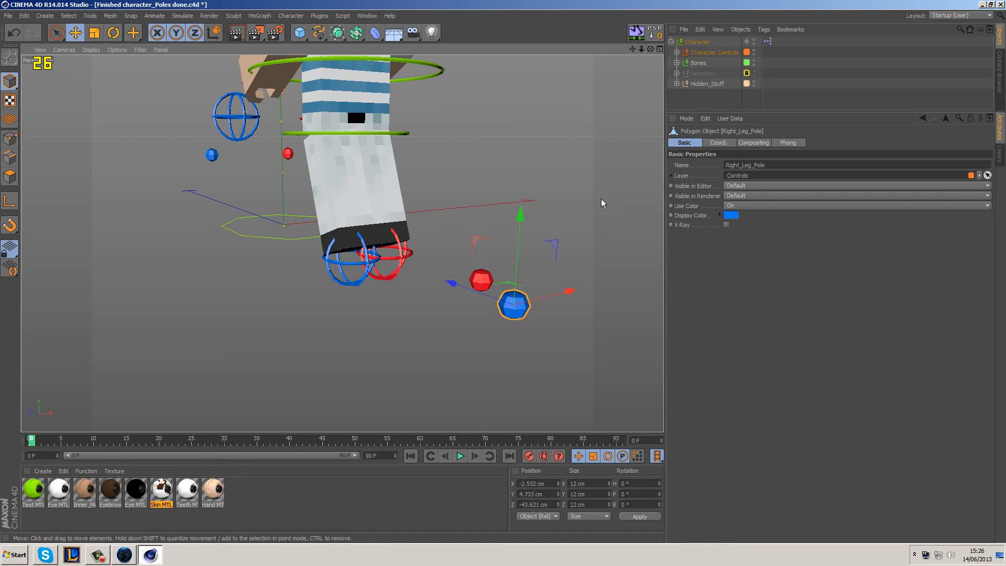
# - Reset the PSR of the right leg pole, both leg controls and the pelvis control
pyautogui.keyDown('alt'); pyautogui.moveTo(425, 207); pyautogui.dragTo(529, 234); pyautogui.keyUp('alt')
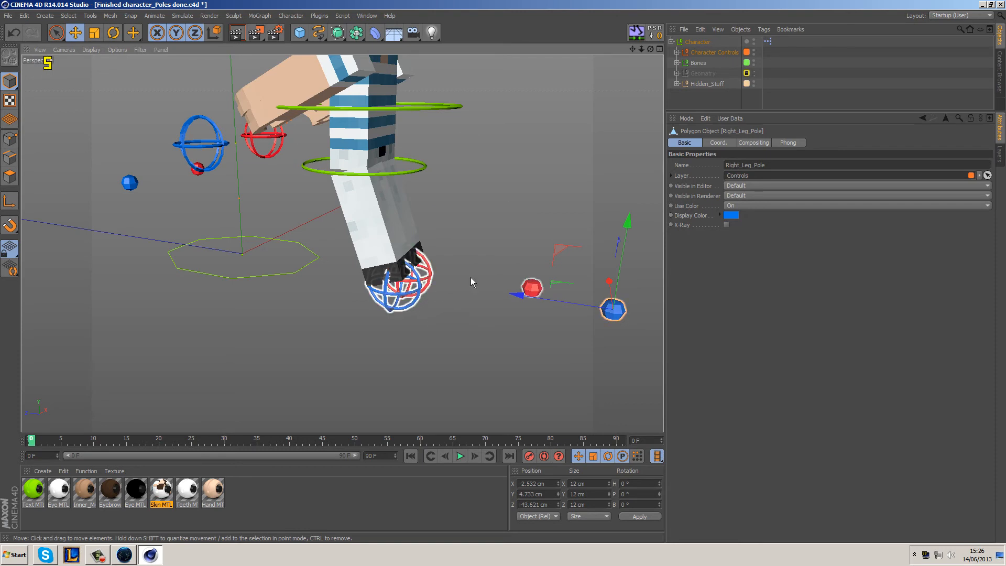
pyautogui.click(653, 33)
pyautogui.click(410, 294)
pyautogui.keyDown('shift'); pyautogui.click(428, 271); pyautogui.keyUp('shift')
pyautogui.click(653, 32)
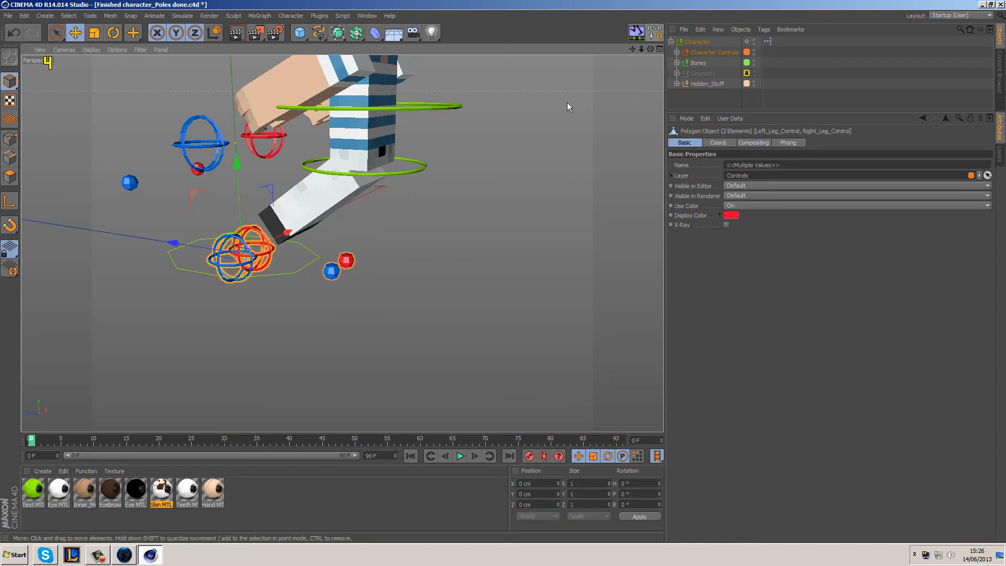
pyautogui.click(424, 172)
pyautogui.click(653, 32)
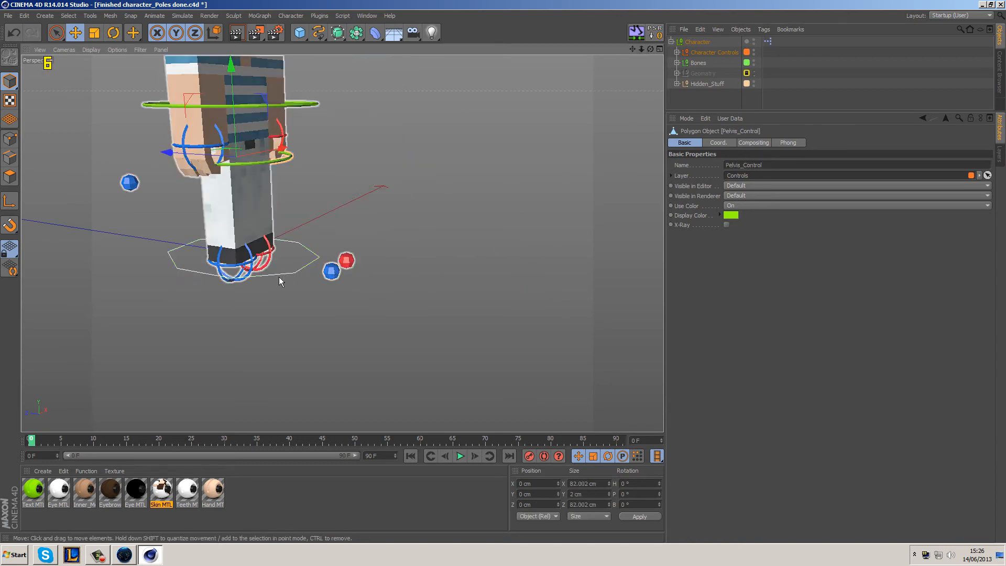
# - Raise Left_Leg_Control and move it forward to about Y 76.1 and Z -60.9 cm
pyautogui.click(246, 270)
pyautogui.keyDown('alt'); pyautogui.moveTo(341, 224); pyautogui.dragTo(362, 210); pyautogui.keyUp('alt')
pyautogui.moveTo(202, 200); pyautogui.dragTo(279, 95)
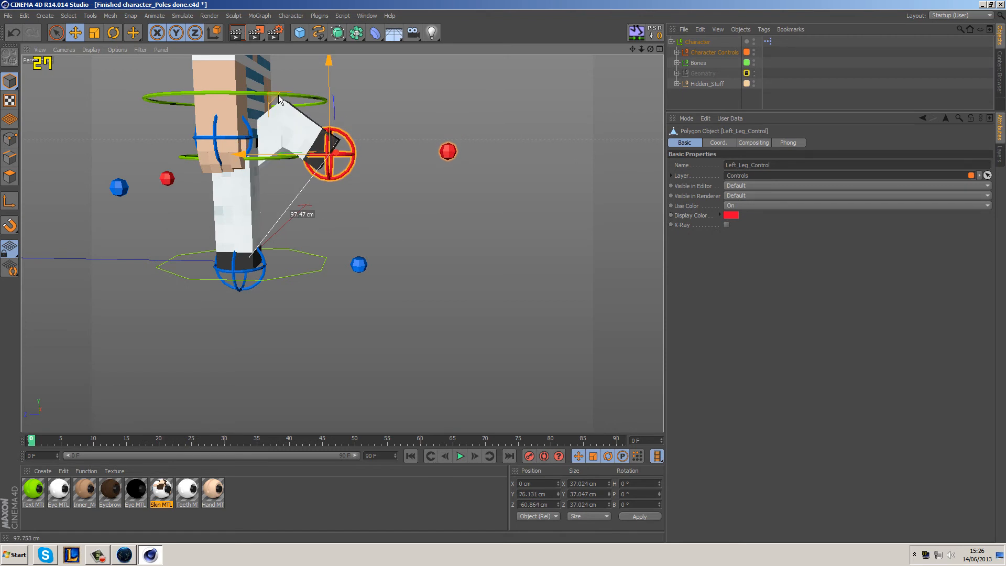
pyautogui.moveTo(278, 96); pyautogui.dragTo(278, 96)
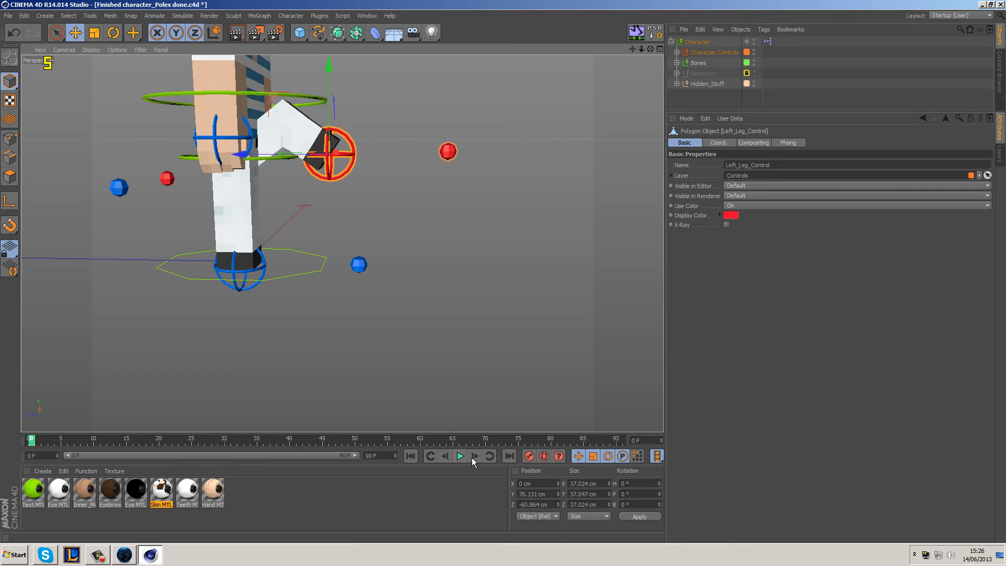
# - Sketch red ScreenDraw lines connecting the pelvis, the raised left foot, its pole and the standing foot, and leave the pen
pyautogui.click(94, 556)
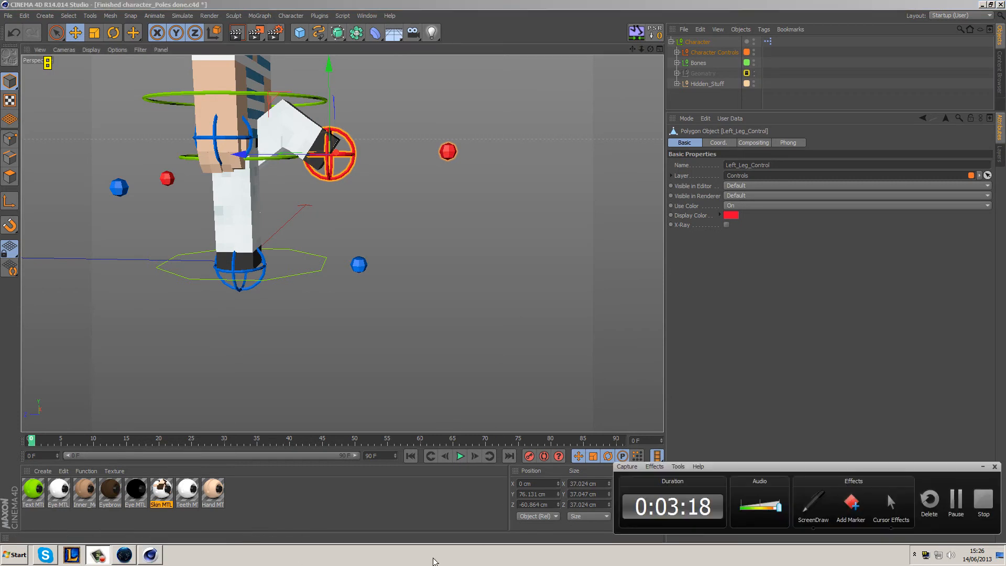
pyautogui.click(819, 518)
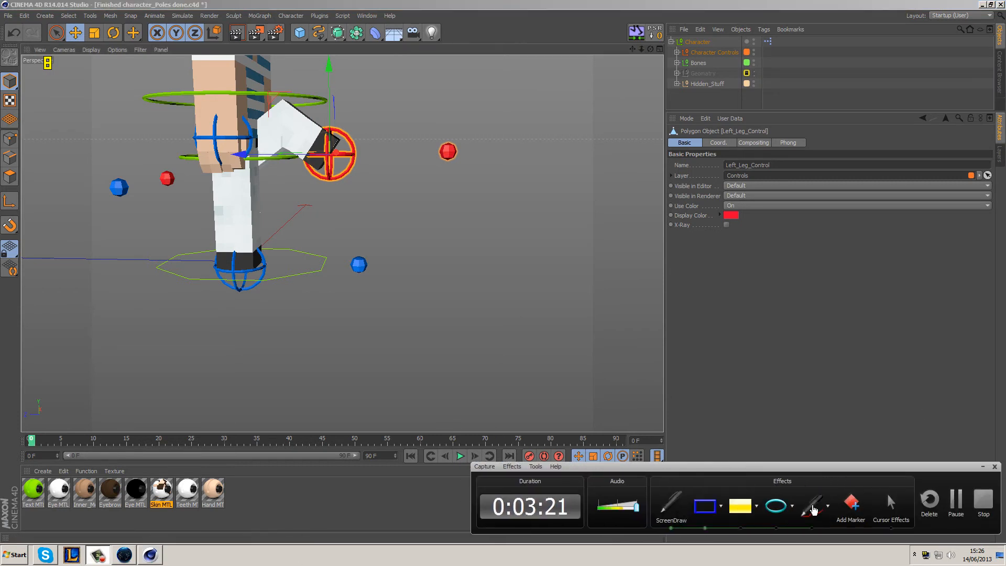
pyautogui.click(810, 507)
pyautogui.moveTo(253, 143)
pyautogui.mouseDown()
pyautogui.moveTo(450, 152)
pyautogui.moveTo(345, 190)
pyautogui.moveTo(251, 246)
pyautogui.moveTo(245, 143)
pyautogui.moveTo(339, 160)
pyautogui.mouseUp()
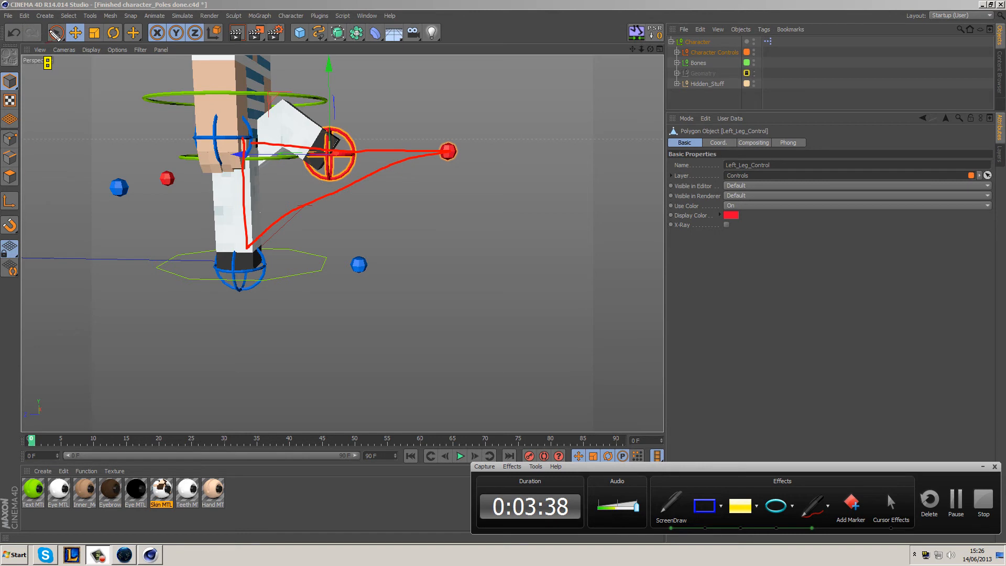
pyautogui.click(848, 511)
# - Raise the left leg pole, and lift the left leg control about 15 cm
pyautogui.moveTo(329, 96); pyautogui.dragTo(329, 93)
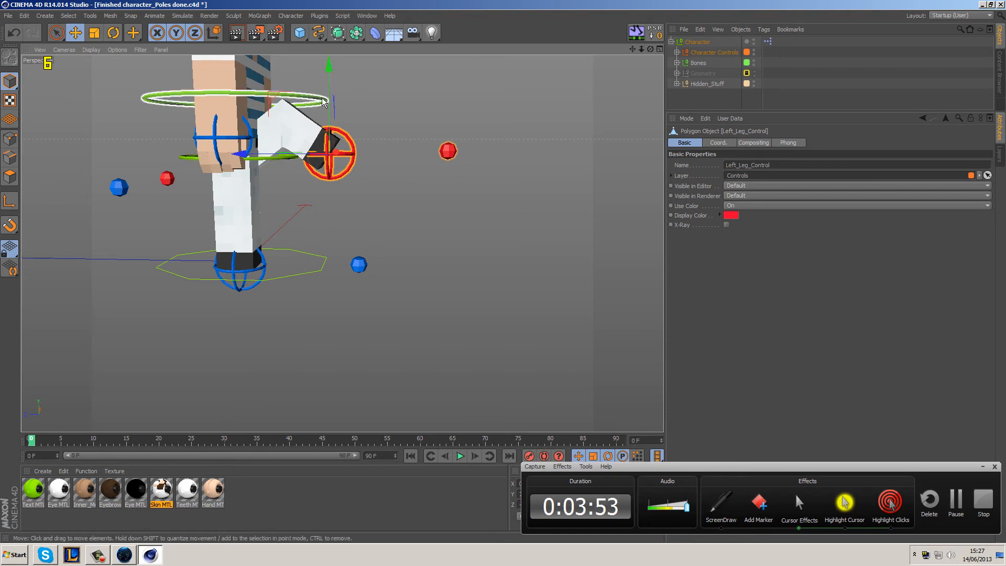
pyautogui.click(448, 151)
pyautogui.moveTo(451, 104); pyautogui.dragTo(452, 70)
pyautogui.click(330, 152)
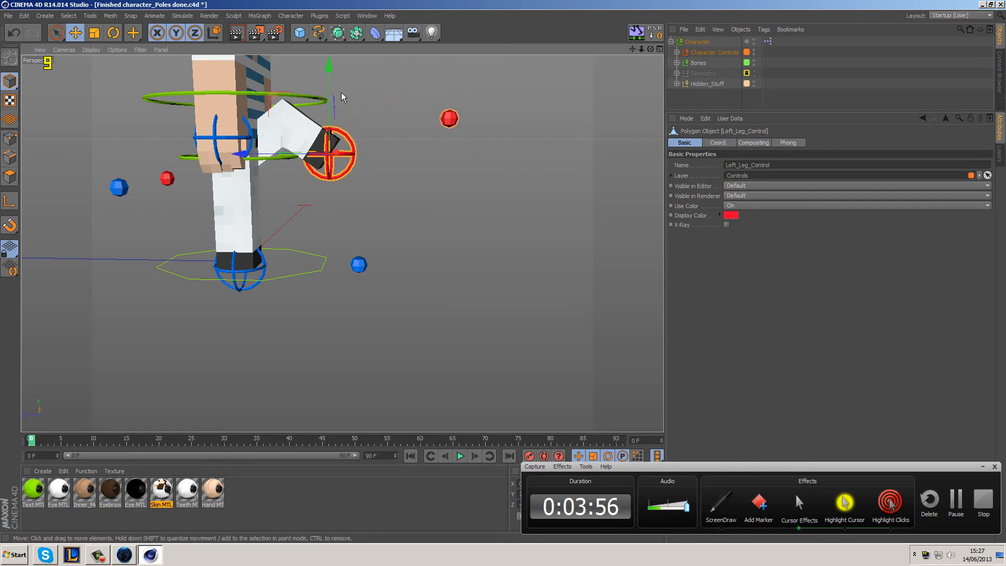
pyautogui.moveTo(329, 78); pyautogui.dragTo(338, 58)
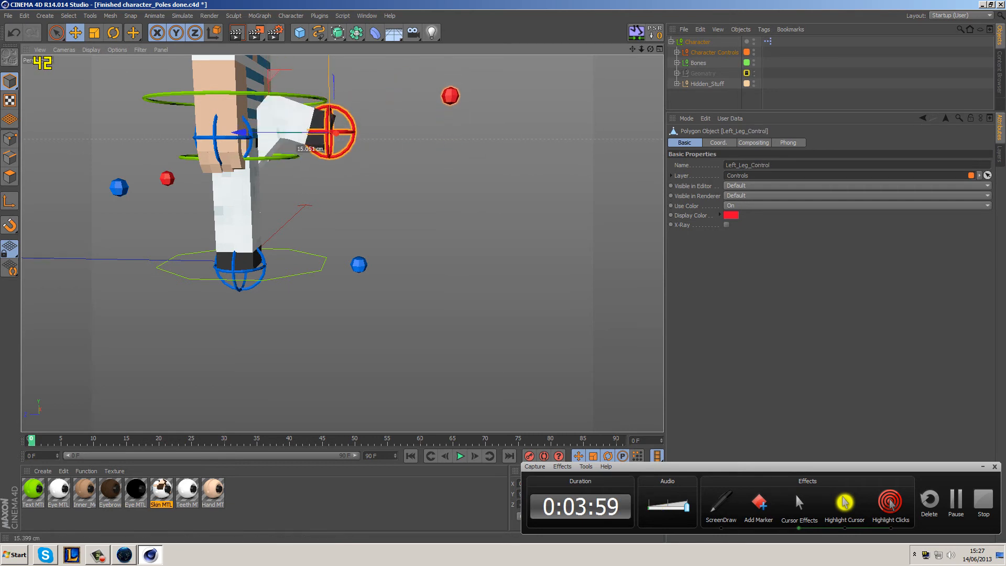
# - Reset the PSR of the left leg control and left leg pole, and clear the selection
pyautogui.click(654, 33)
pyautogui.click(361, 227)
pyautogui.click(655, 33)
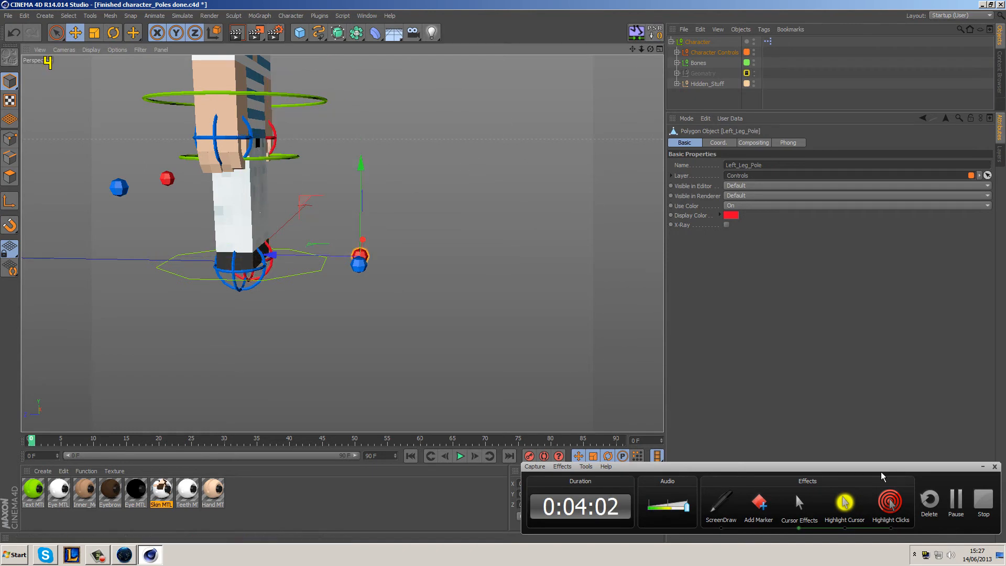
pyautogui.click(557, 322)
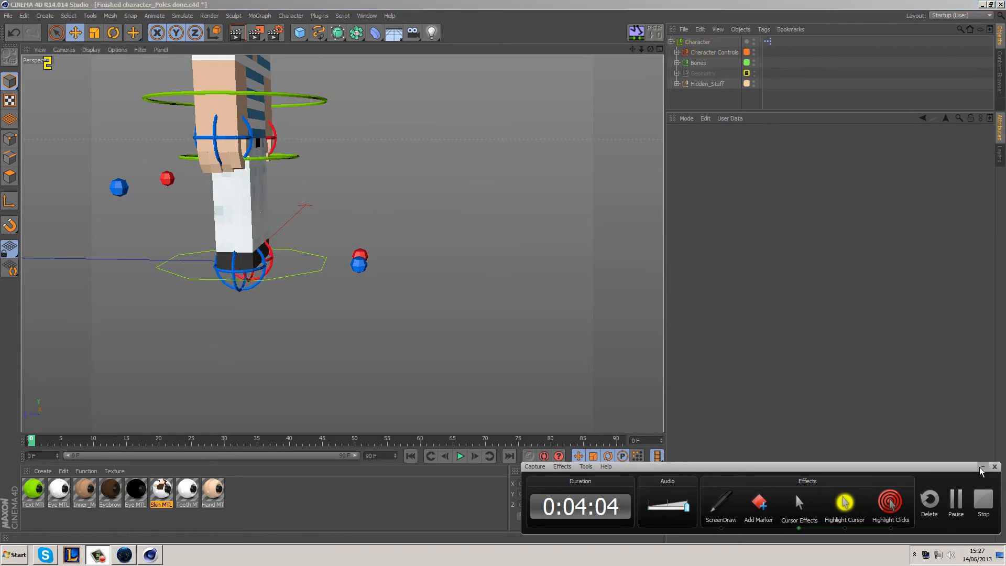
# - Move the pelvis control backward along Z to about 82.9 cm, and reset its PSR
pyautogui.keyDown('alt'); pyautogui.moveTo(406, 195); pyautogui.dragTo(507, 219); pyautogui.keyUp('alt')
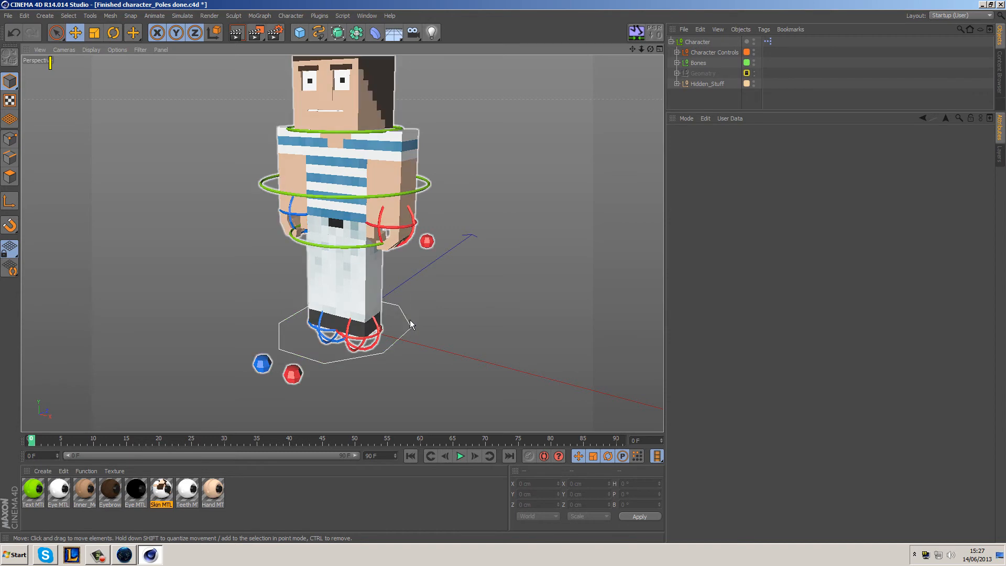
pyautogui.click(329, 247)
pyautogui.keyDown('alt'); pyautogui.moveTo(514, 267); pyautogui.dragTo(419, 257); pyautogui.keyUp('alt')
pyautogui.moveTo(401, 218); pyautogui.dragTo(486, 204)
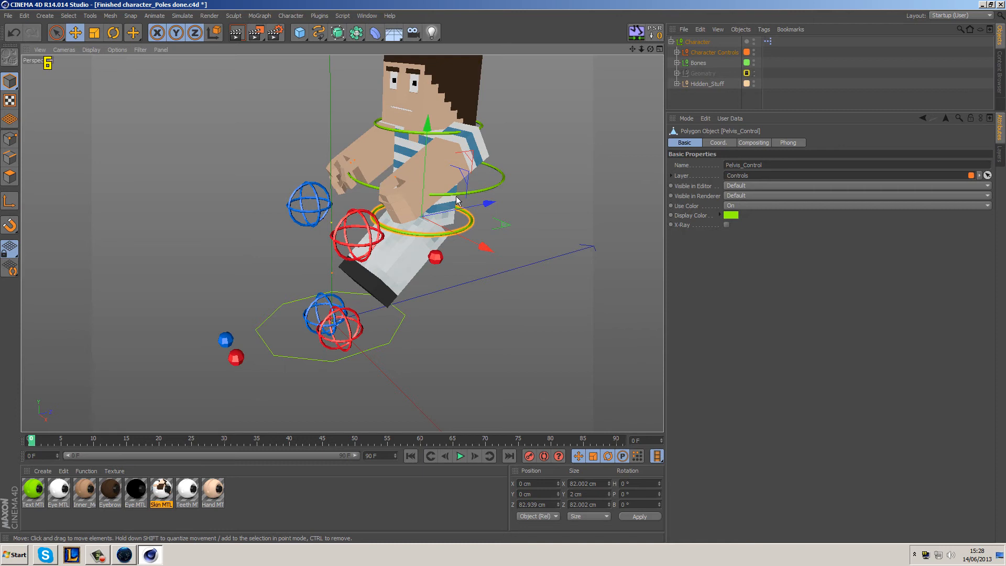
pyautogui.click(655, 33)
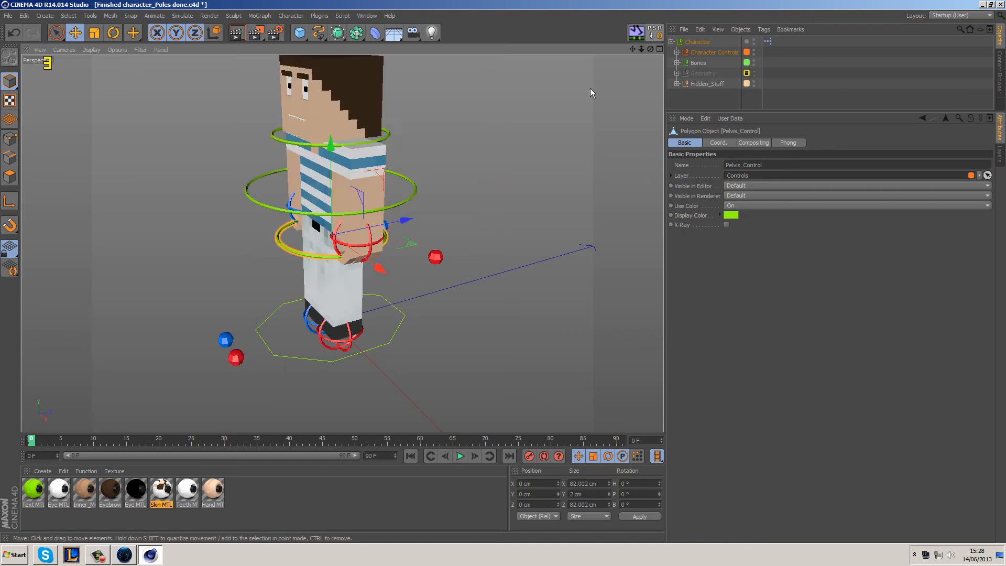
# - Rotate the torso's ring control to lean the upper body forward, to about P 35.2° and B 8.4°
pyautogui.click(417, 192)
pyautogui.click(113, 32)
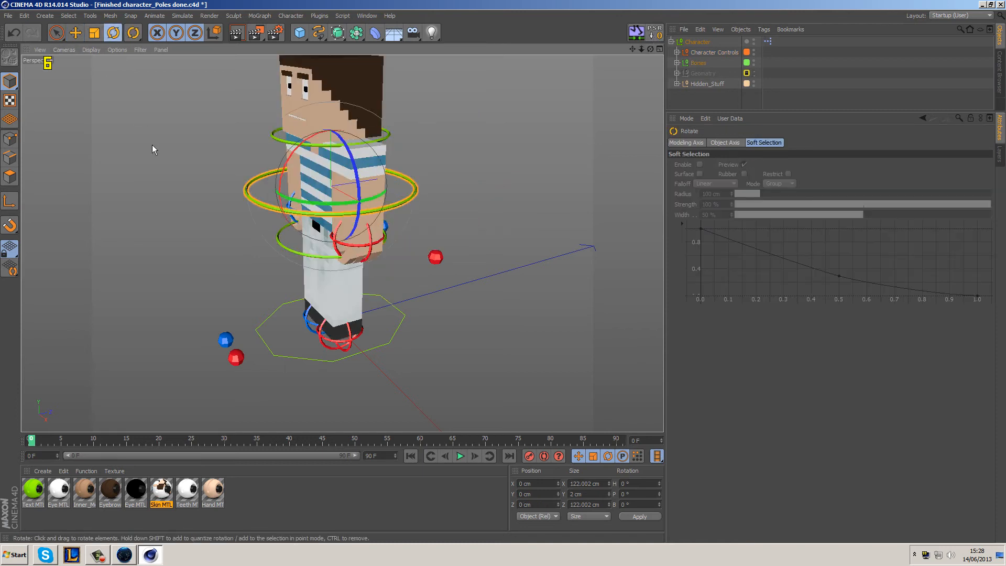
pyautogui.keyDown('alt'); pyautogui.moveTo(142, 113); pyautogui.dragTo(236, 123); pyautogui.keyUp('alt')
pyautogui.moveTo(332, 147); pyautogui.dragTo(543, 172)
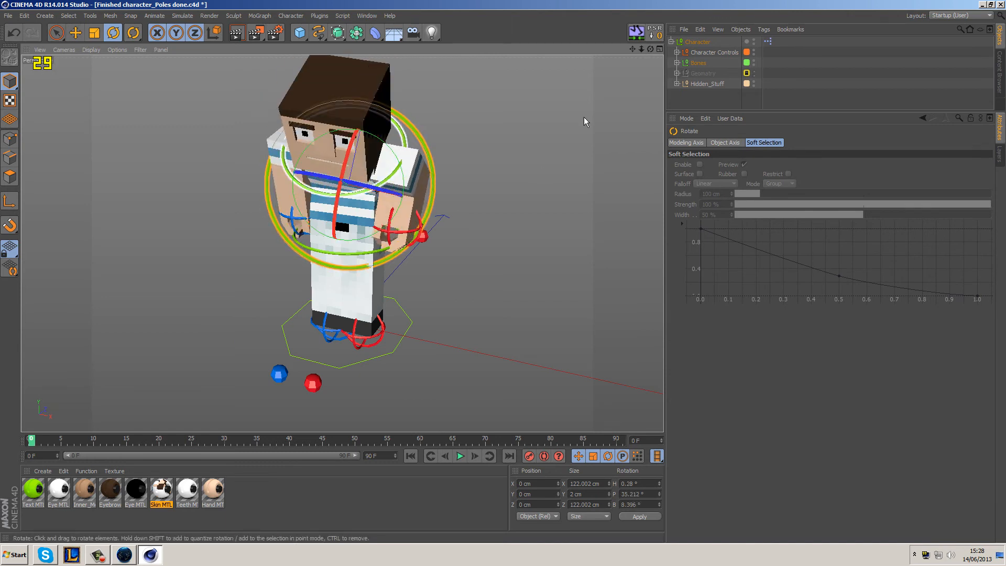
# - Reset the PSR of the torso's ring control, view the character from the side, and clear the selection
pyautogui.click(659, 40)
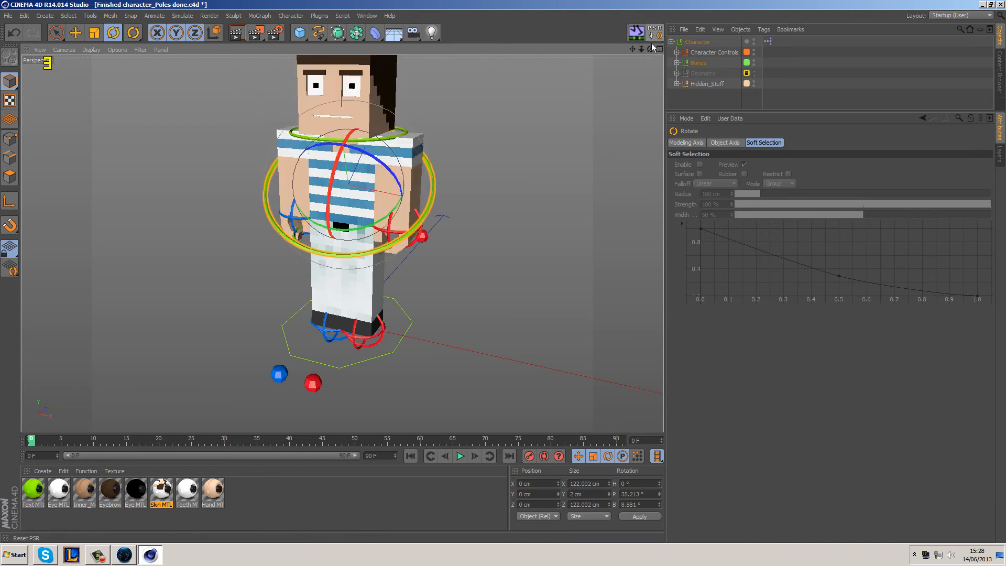
pyautogui.keyDown('alt'); pyautogui.moveTo(514, 164); pyautogui.dragTo(398, 128); pyautogui.keyUp('alt')
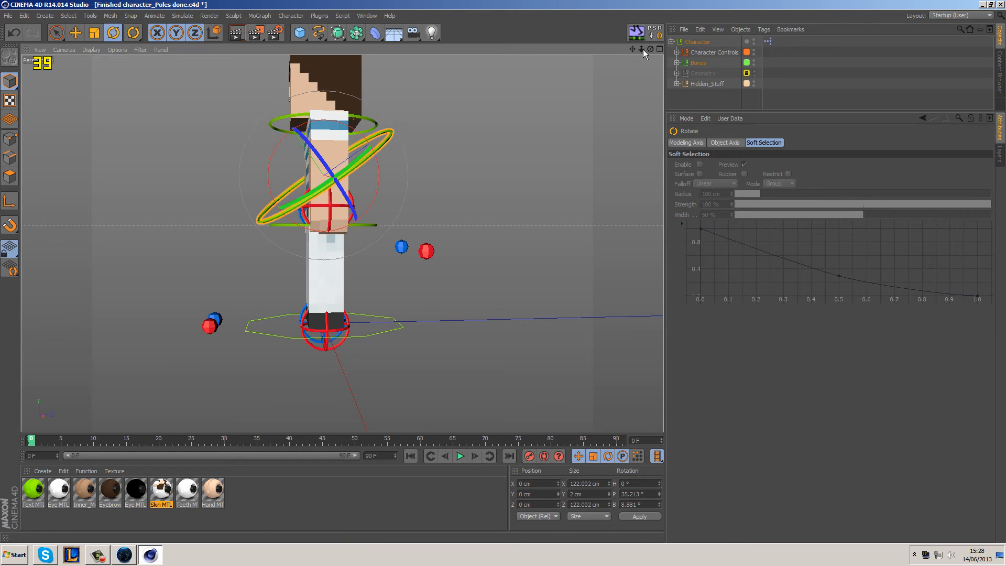
pyautogui.click(656, 32)
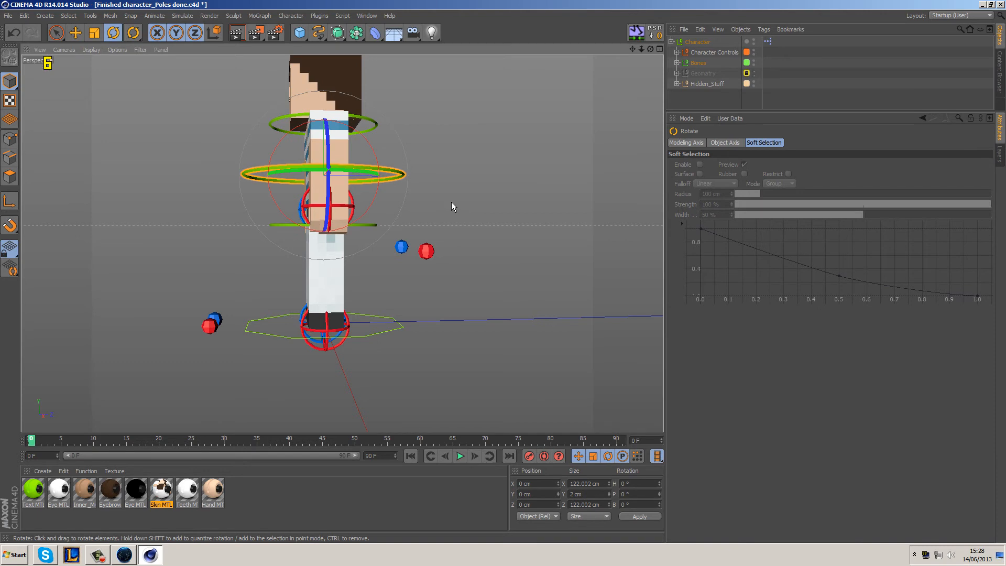
pyautogui.keyDown('alt'); pyautogui.moveTo(441, 204); pyautogui.dragTo(539, 224); pyautogui.keyUp('alt')
pyautogui.click(56, 33)
pyautogui.click(210, 150)
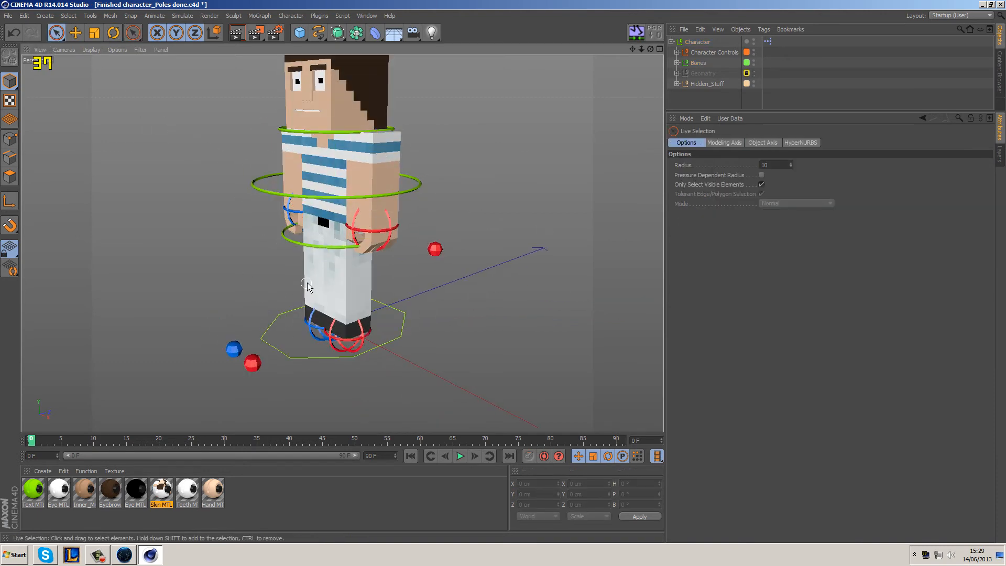
pyautogui.click(354, 299)
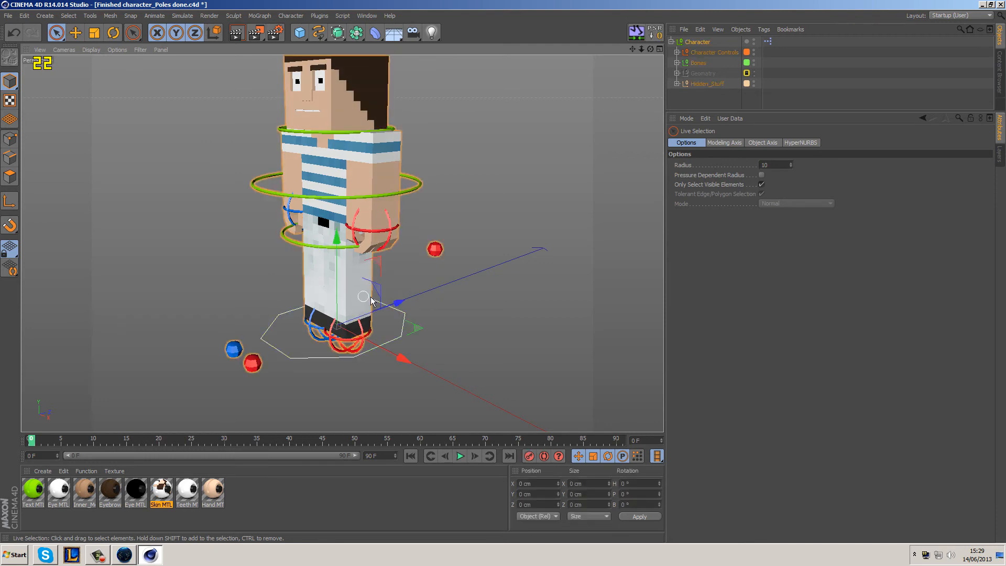
pyautogui.click(478, 310)
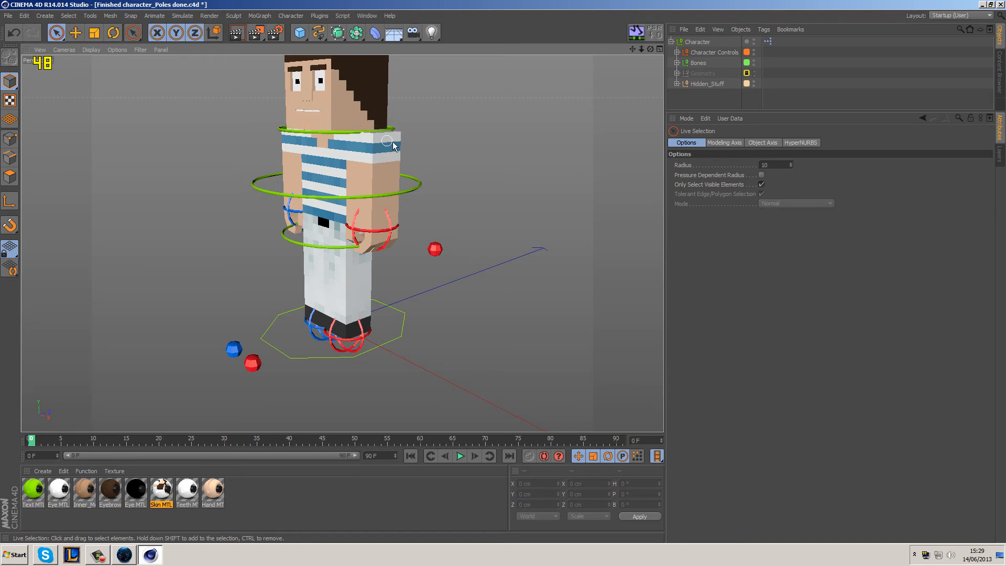
pyautogui.keyDown('alt'); pyautogui.moveTo(498, 266); pyautogui.dragTo(543, 270); pyautogui.keyUp('alt')
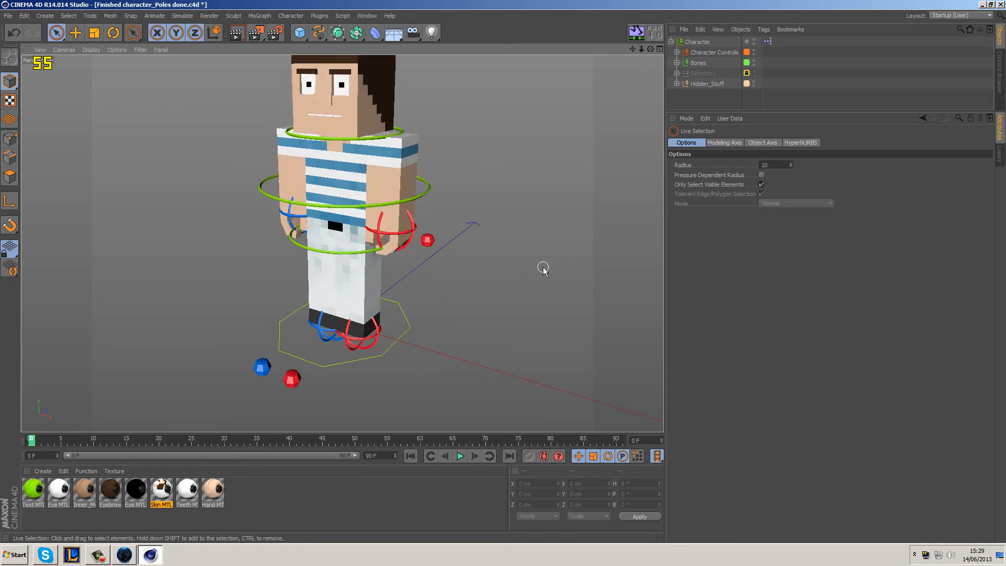
# - In the Right view, move the leg controls up and toward negative Z, the blue one to about Y 4.5 cm and Z -4.1 cm
pyautogui.middleClick(349, 336)
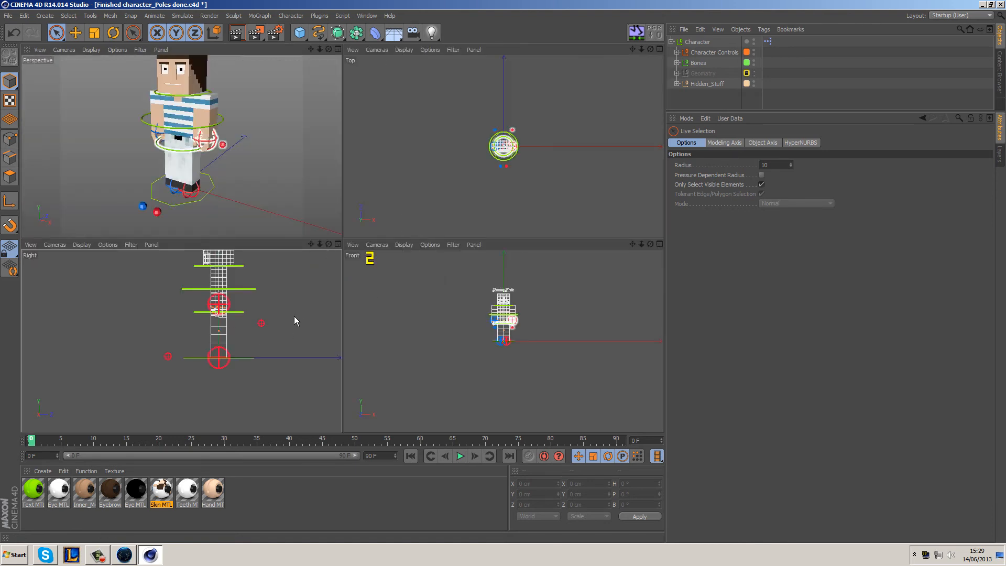
pyautogui.middleClick(252, 294)
pyautogui.keyDown('alt'); pyautogui.moveTo(470, 259); pyautogui.dragTo(453, 265, button='middle'); pyautogui.keyUp('alt')
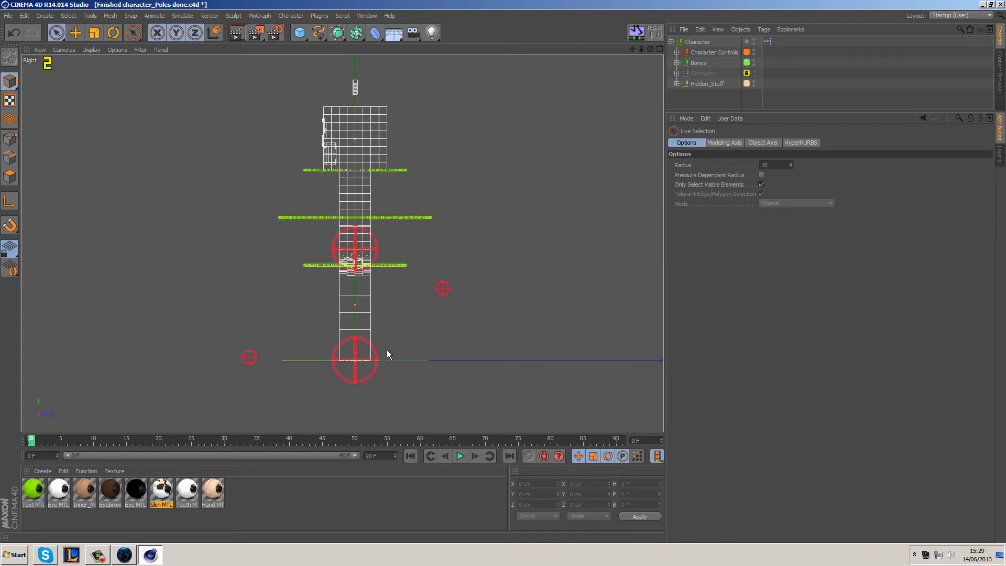
pyautogui.click(372, 376)
pyautogui.moveTo(412, 305)
pyautogui.mouseDown()
pyautogui.moveTo(394, 297)
pyautogui.moveTo(403, 304)
pyautogui.mouseUp()
pyautogui.click(372, 372)
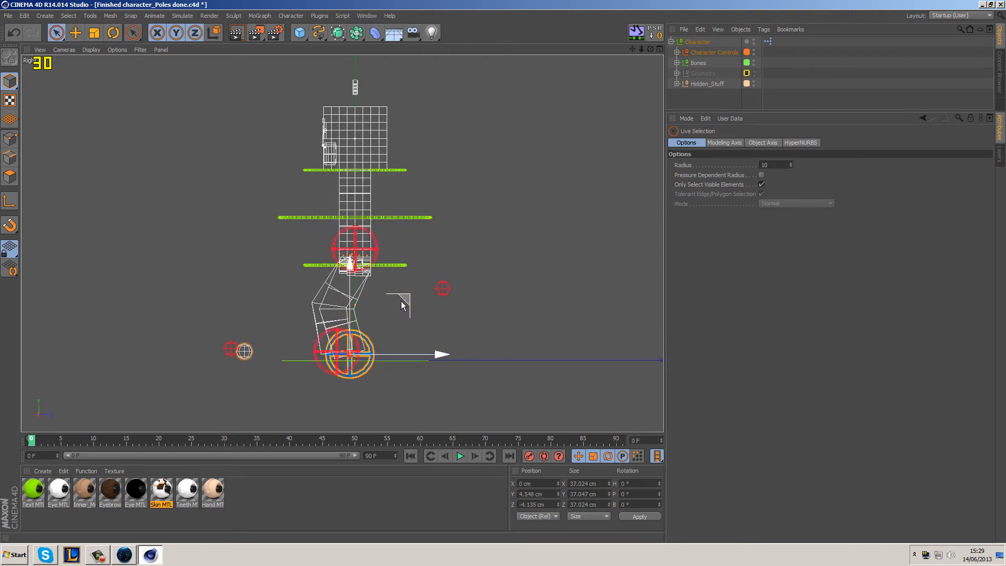
# - Select both leg controls, reset their PSR, and clear the selection
pyautogui.keyDown('shift'); pyautogui.click(327, 353); pyautogui.keyUp('shift')
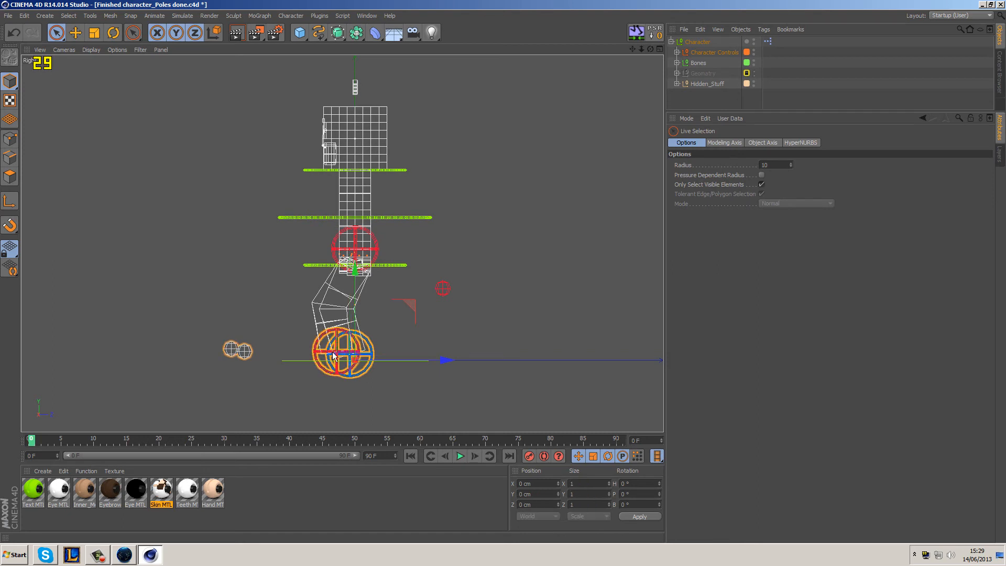
pyautogui.moveTo(405, 309)
pyautogui.mouseDown()
pyautogui.moveTo(419, 303)
pyautogui.moveTo(411, 311)
pyautogui.mouseUp()
pyautogui.click(317, 354)
pyautogui.click(321, 356)
pyautogui.click(654, 33)
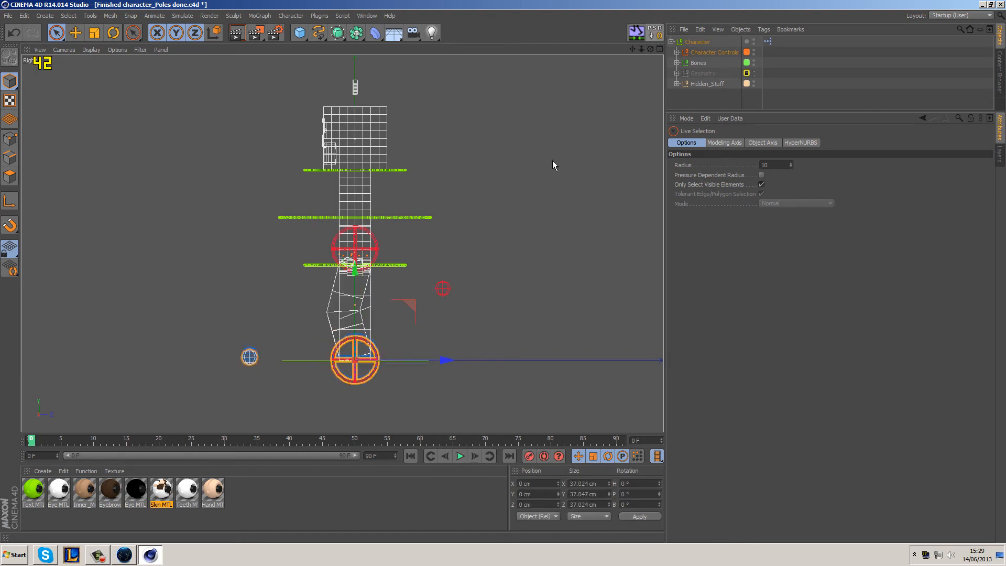
pyautogui.click(349, 336)
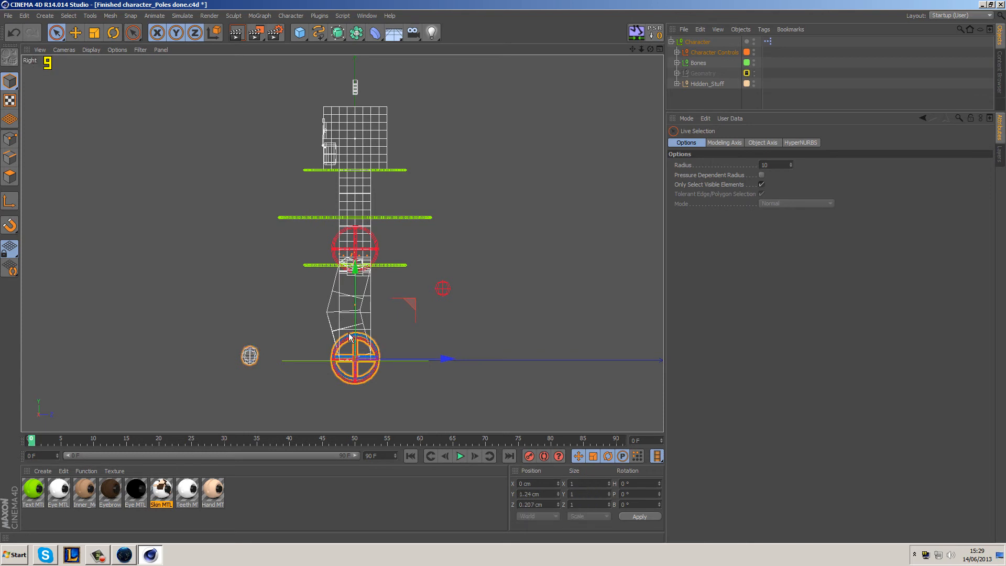
pyautogui.click(654, 34)
pyautogui.click(520, 178)
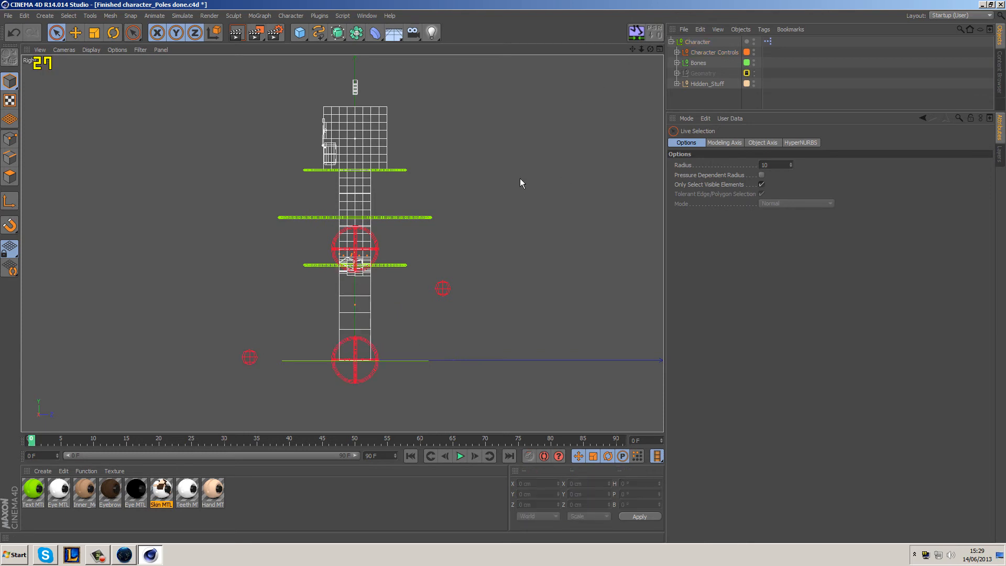
# - Examine the whole character with its controls and floating name text in the Perspective view
pyautogui.middleClick(506, 241)
pyautogui.middleClick(306, 217)
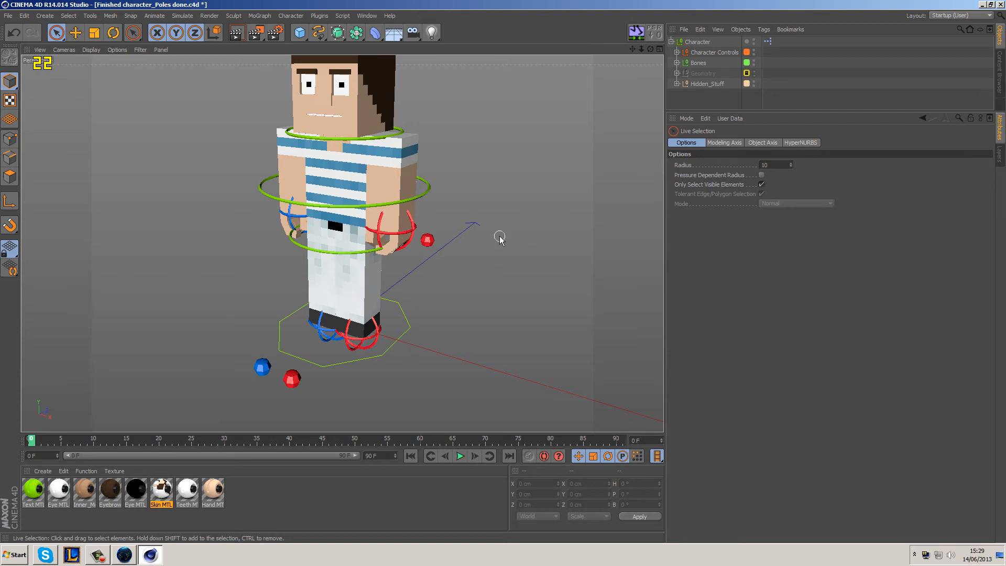
pyautogui.middleClick(537, 292)
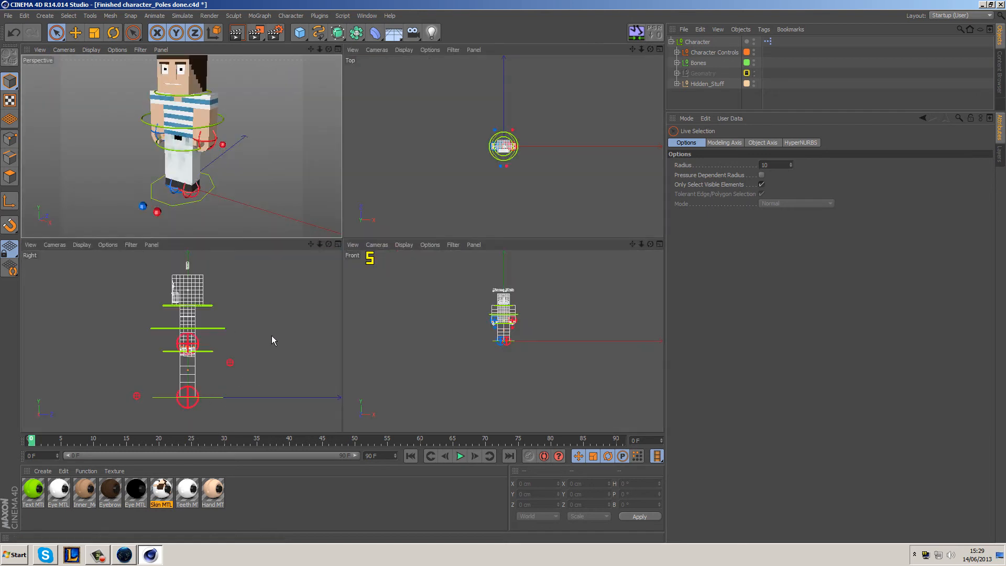
pyautogui.middleClick(254, 191)
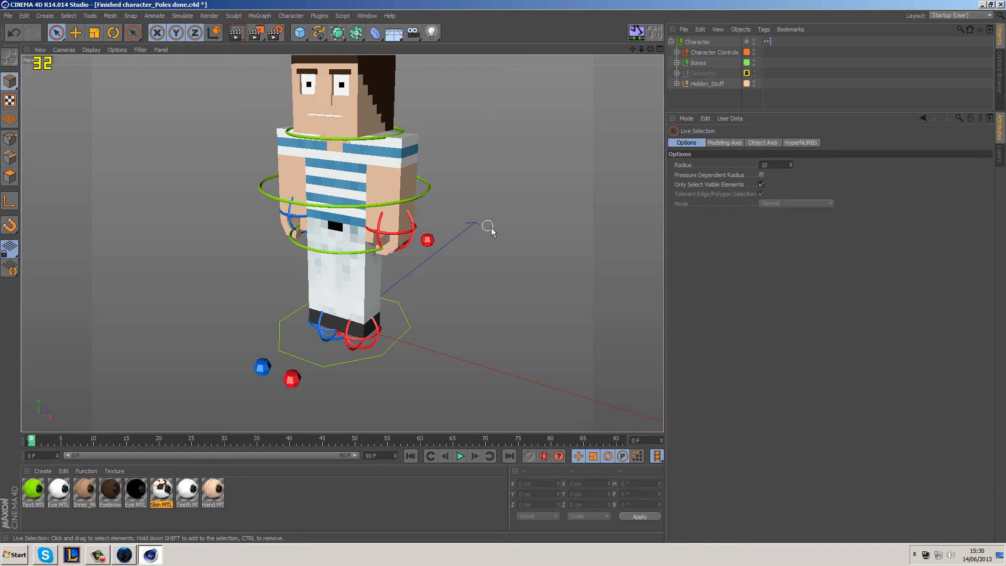
pyautogui.keyDown('alt'); pyautogui.moveTo(479, 254); pyautogui.dragTo(515, 251); pyautogui.keyUp('alt')
pyautogui.keyDown('alt'); pyautogui.moveTo(515, 251); pyautogui.dragTo(512, 280, button='middle'); pyautogui.keyUp('alt')
pyautogui.scroll(-1, 512, 280)
pyautogui.keyDown('alt'); pyautogui.moveTo(512, 280); pyautogui.dragTo(517, 283); pyautogui.keyUp('alt')
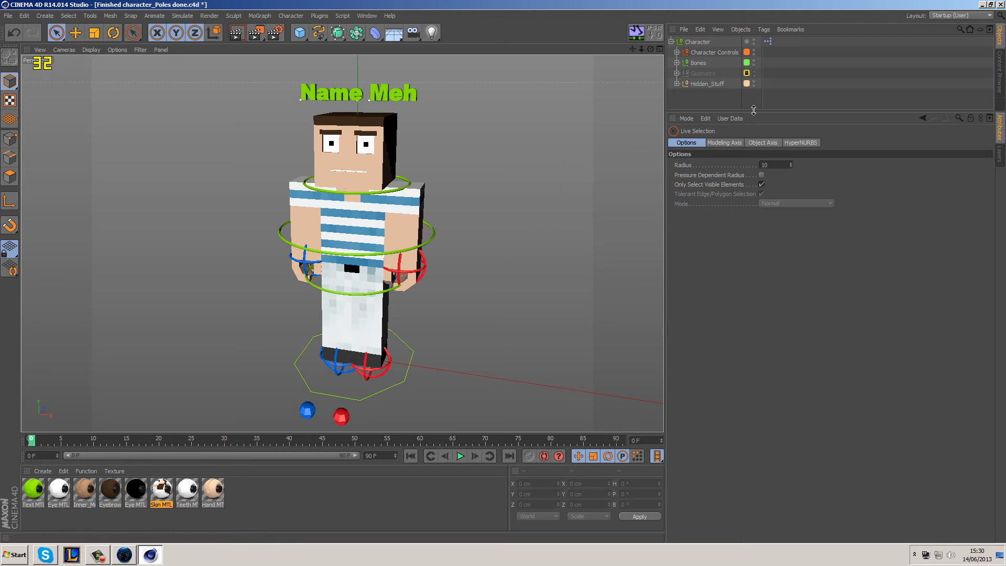
# - Enlarge the object list area and select the Character root object to show its user data
pyautogui.moveTo(754, 112); pyautogui.dragTo(747, 187)
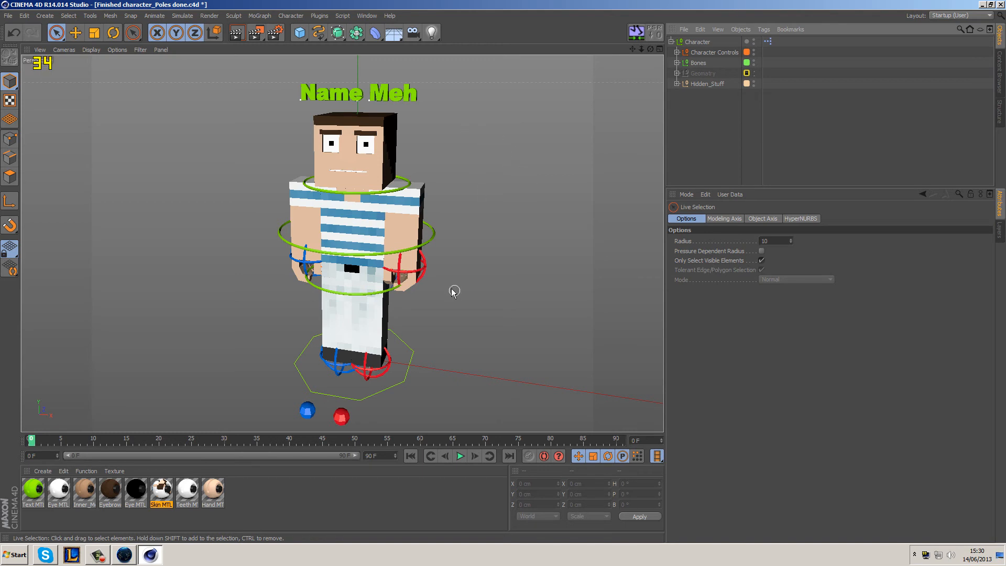
pyautogui.keyDown('alt'); pyautogui.moveTo(512, 261); pyautogui.dragTo(489, 247); pyautogui.keyUp('alt')
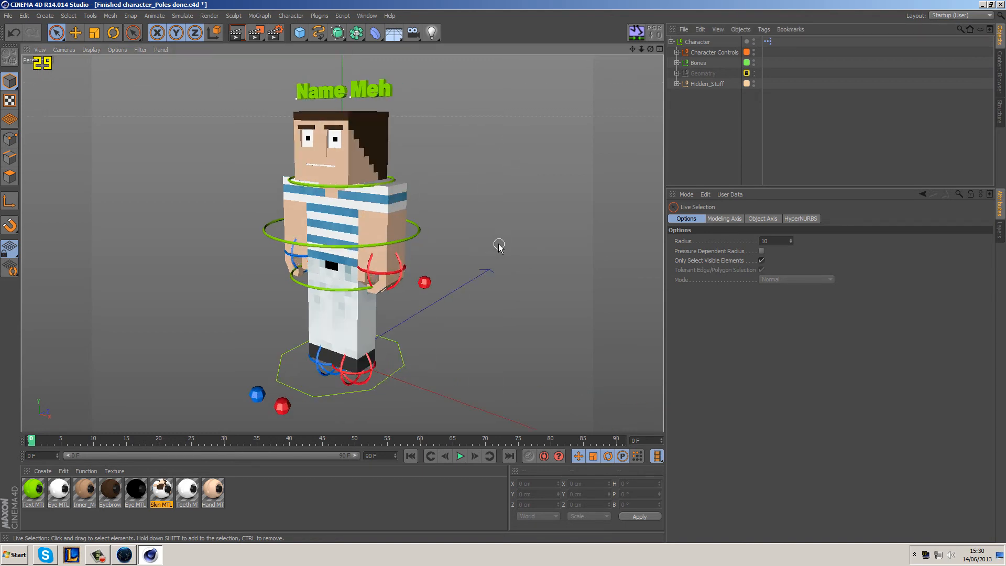
pyautogui.scroll(-6, 493, 241)
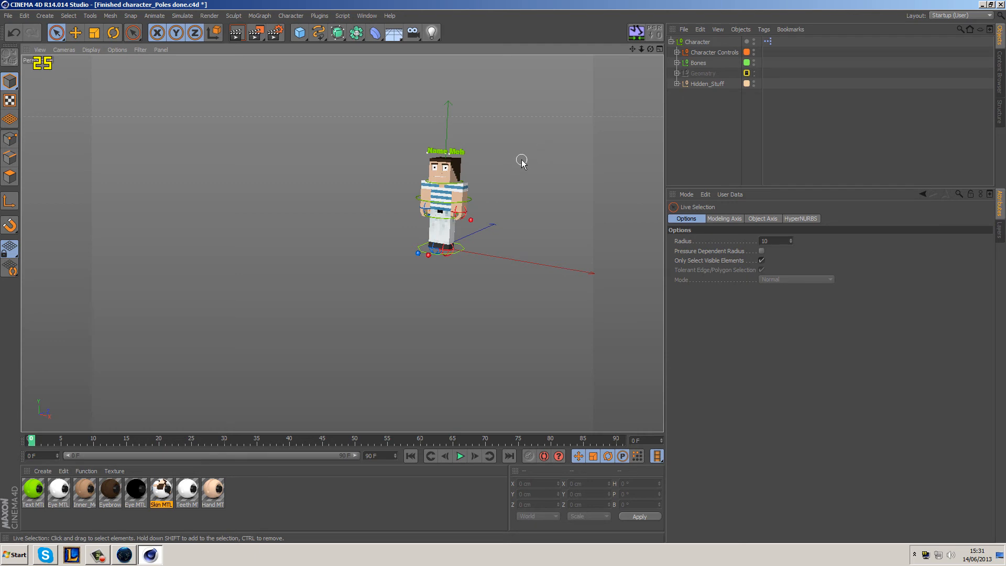
pyautogui.scroll(4, 516, 169)
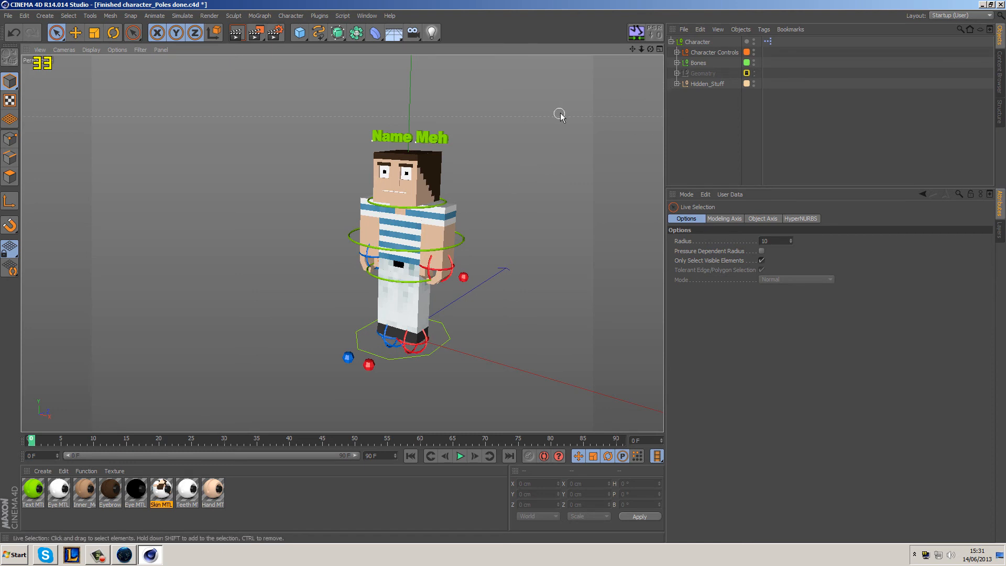
pyautogui.click(450, 343)
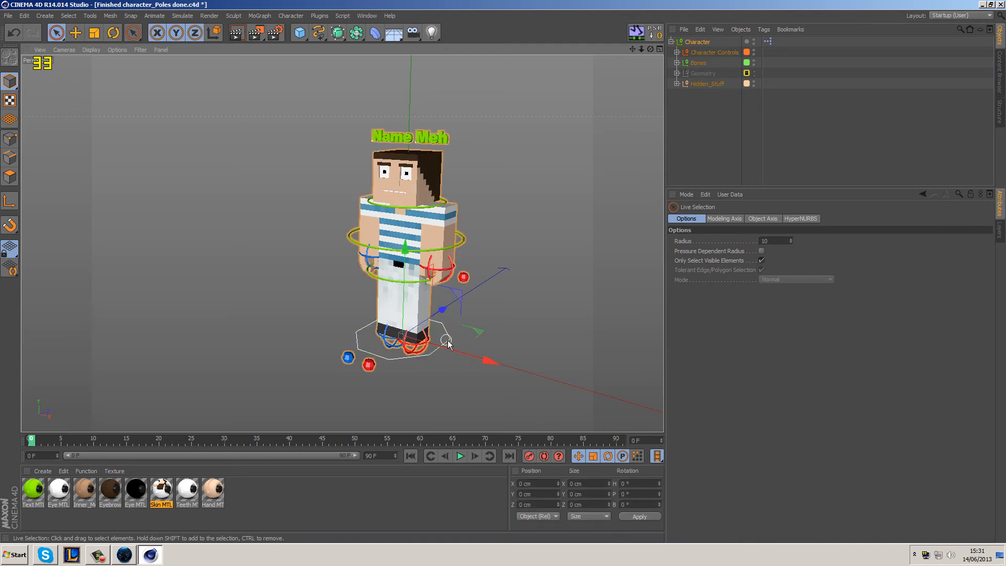
pyautogui.click(709, 105)
pyautogui.click(697, 42)
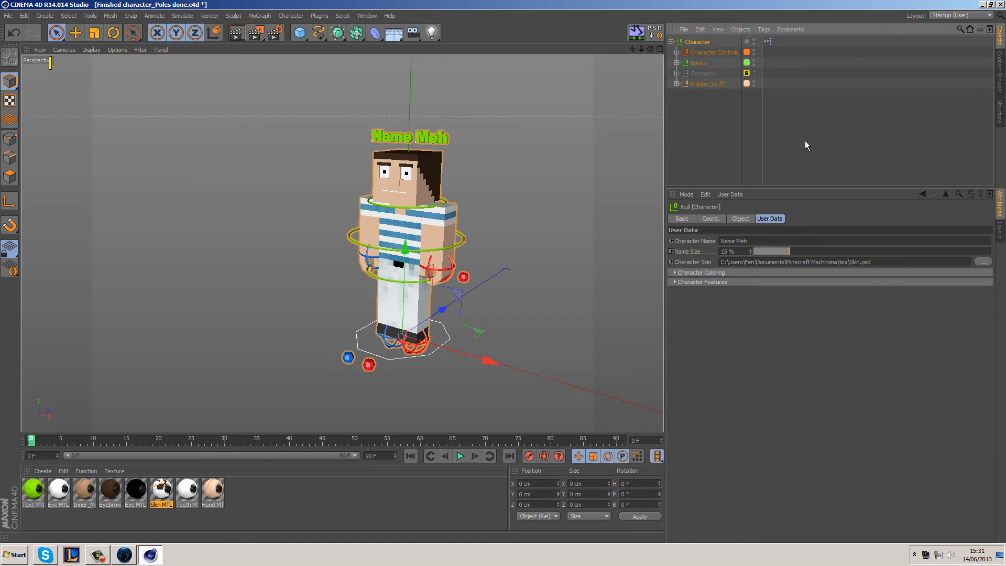
# - Set the Character Name to "Billy Poo" and view the name text above the head
pyautogui.click(768, 241)
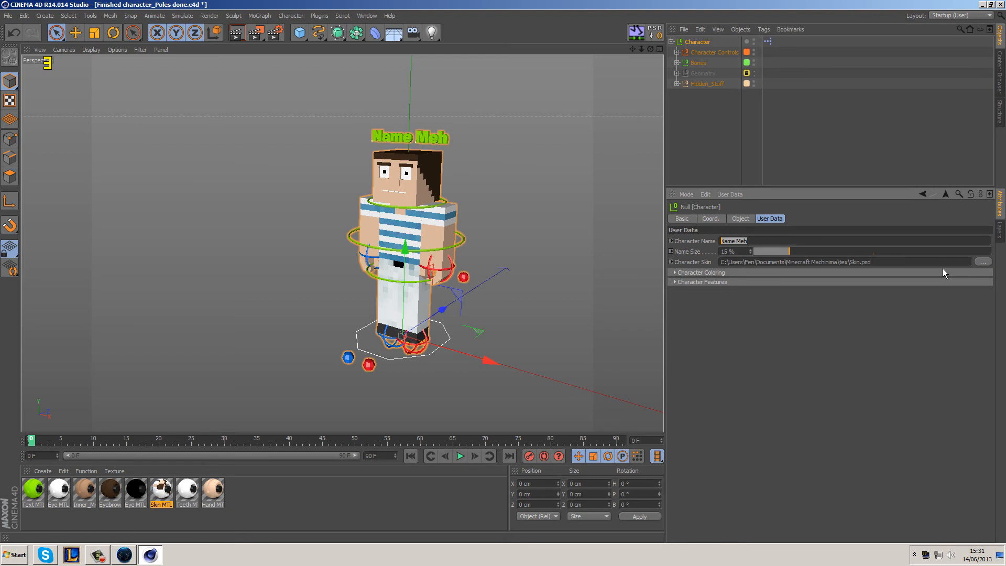
pyautogui.write('Billy Poo')
pyautogui.press('Return')
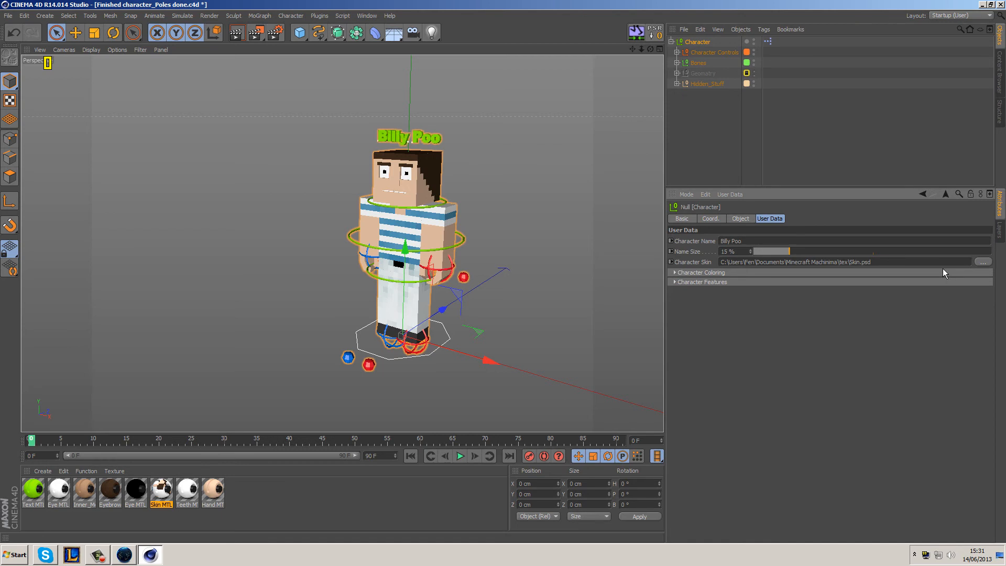
pyautogui.keyDown('alt'); pyautogui.moveTo(479, 147); pyautogui.dragTo(517, 228); pyautogui.keyUp('alt')
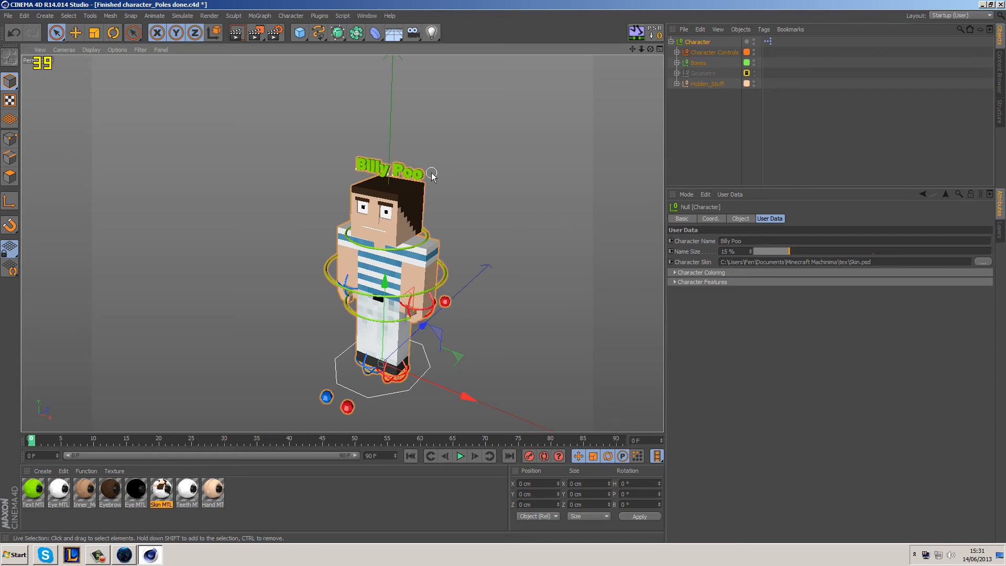
pyautogui.keyDown('alt'); pyautogui.moveTo(521, 200); pyautogui.dragTo(566, 171); pyautogui.keyUp('alt')
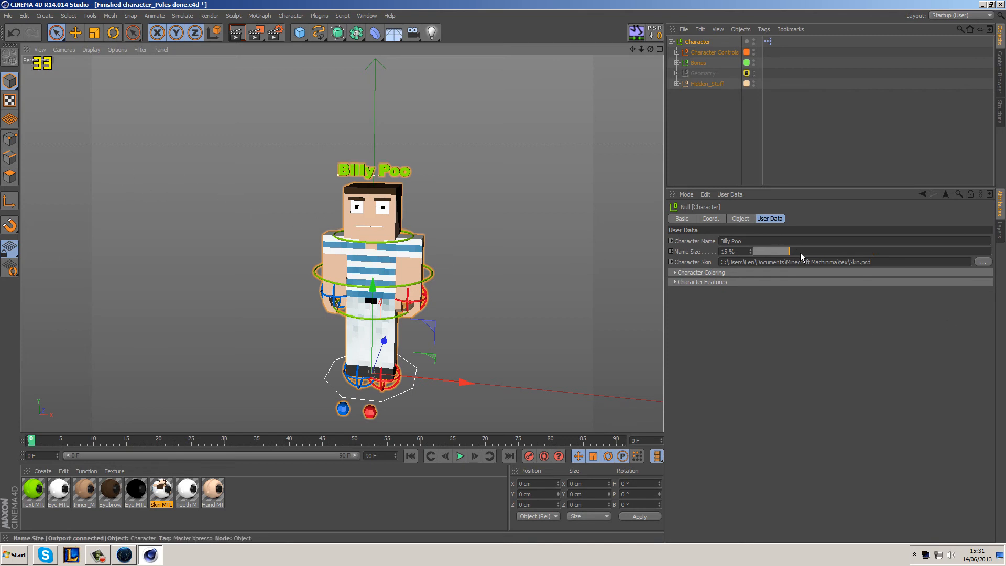
# - Try the Name Size at 0% and 100%, and set it back to 15%
pyautogui.moveTo(804, 253); pyautogui.dragTo(732, 253)
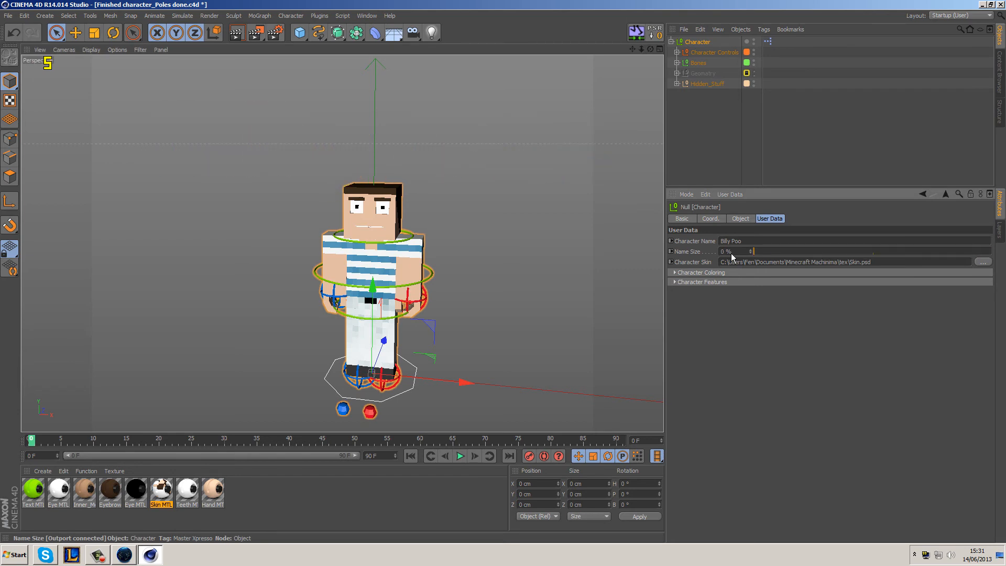
pyautogui.moveTo(731, 253); pyautogui.dragTo(1005, 229)
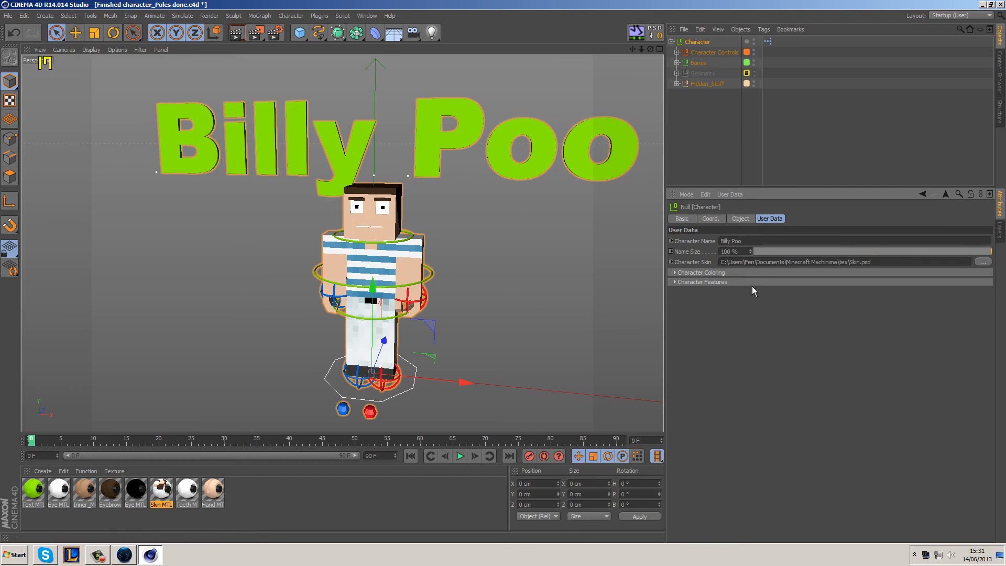
pyautogui.click(784, 251)
pyautogui.moveTo(784, 251); pyautogui.dragTo(791, 253)
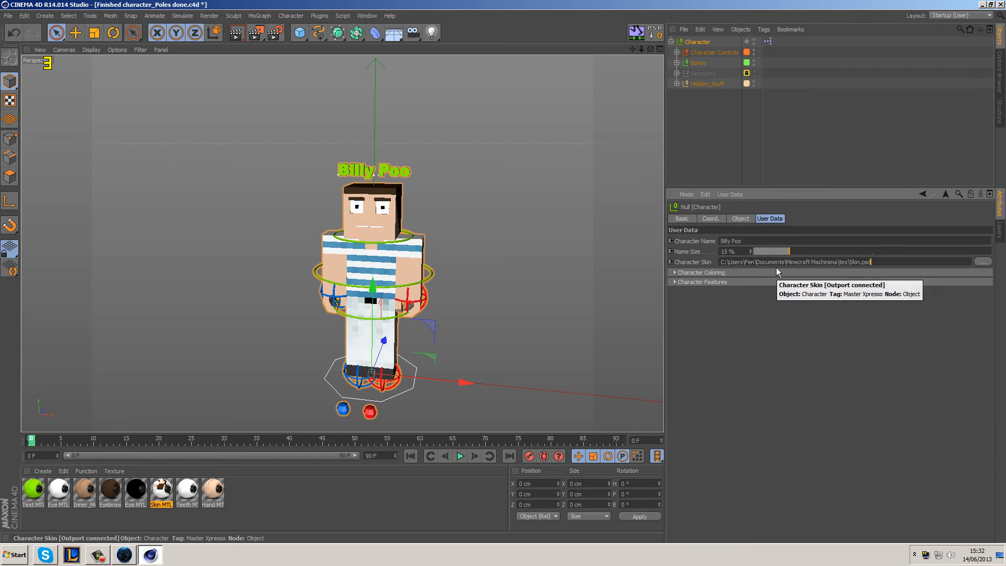
# - Expand the Character Coloring settings and load the skinnew Photoshop file from the Desktop as the Character Skin
pyautogui.click(711, 273)
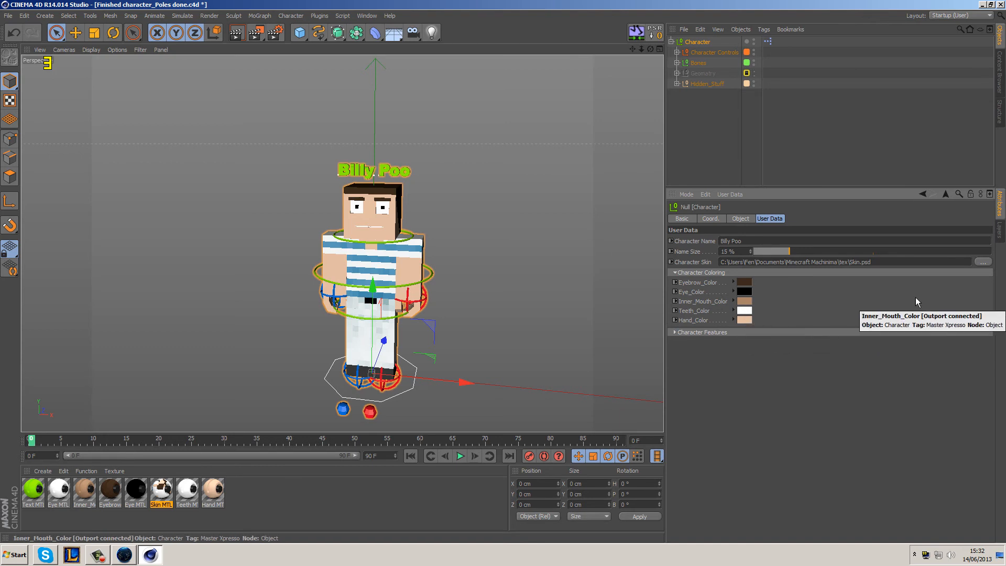
pyautogui.click(975, 262)
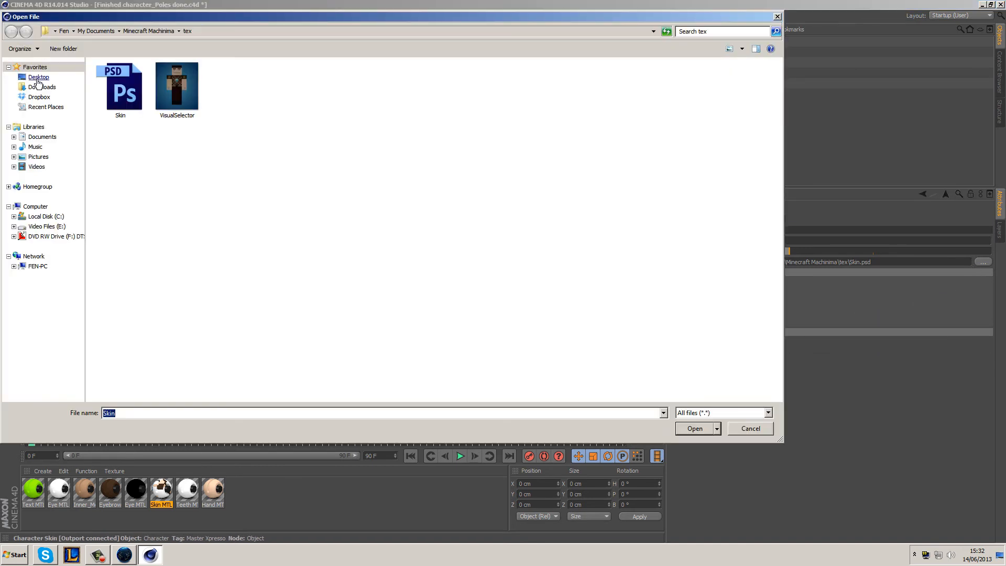
pyautogui.click(37, 77)
pyautogui.click(667, 252)
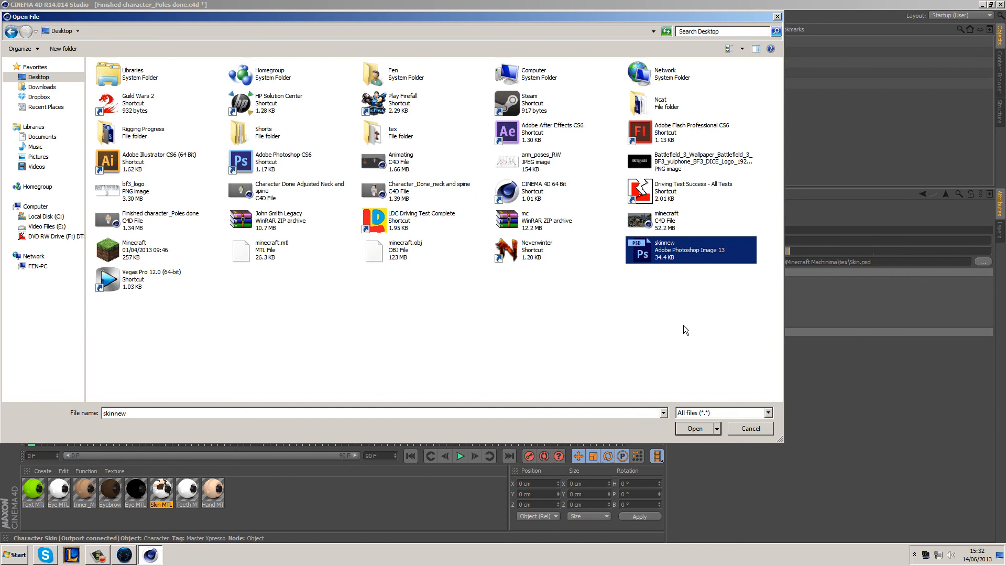
pyautogui.click(695, 429)
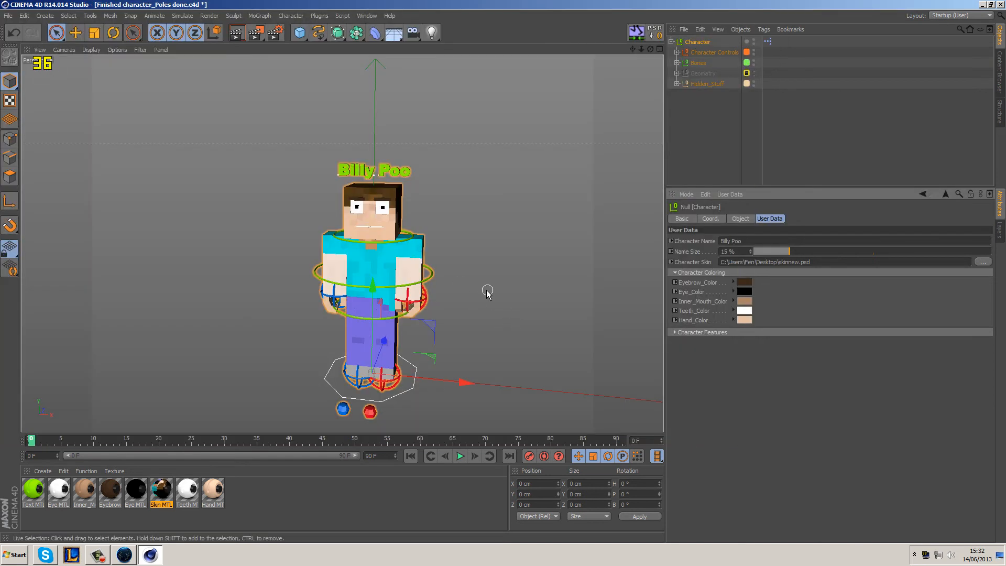
# - Try the arm's skin tone sampled from the rendered view as the Hand_Color, render the result, and undo the change
pyautogui.click(237, 33)
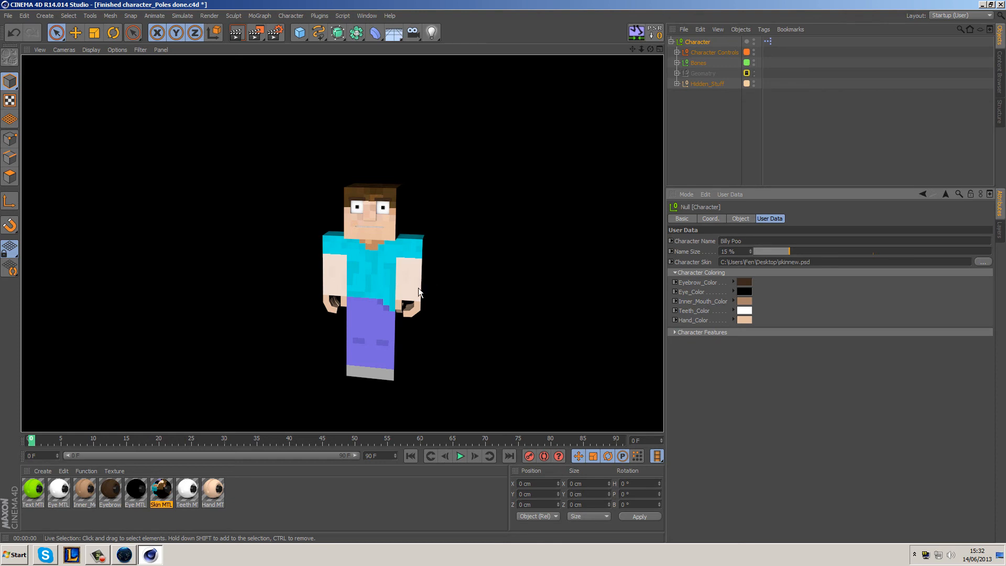
pyautogui.click(745, 321)
pyautogui.click(740, 357)
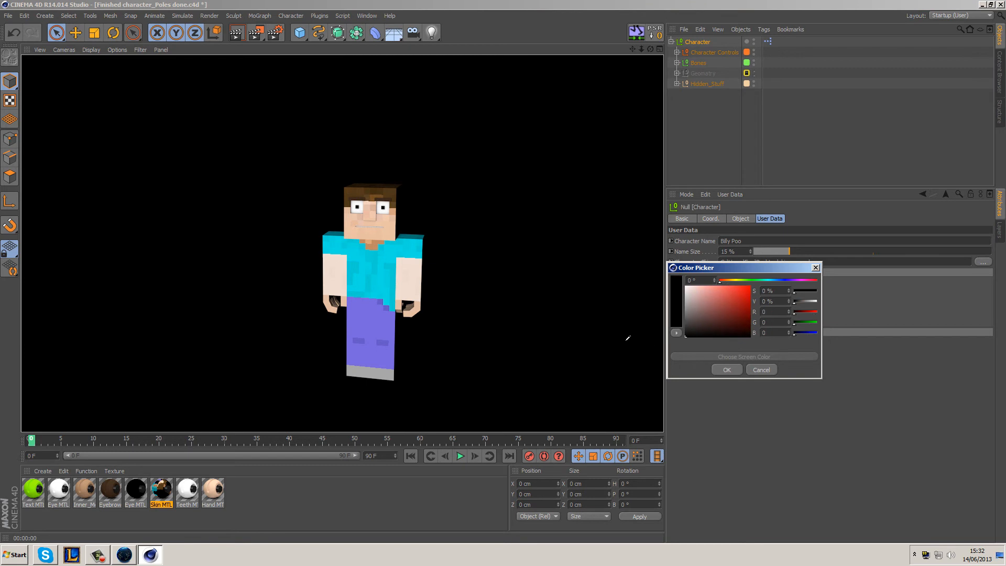
pyautogui.click(410, 282)
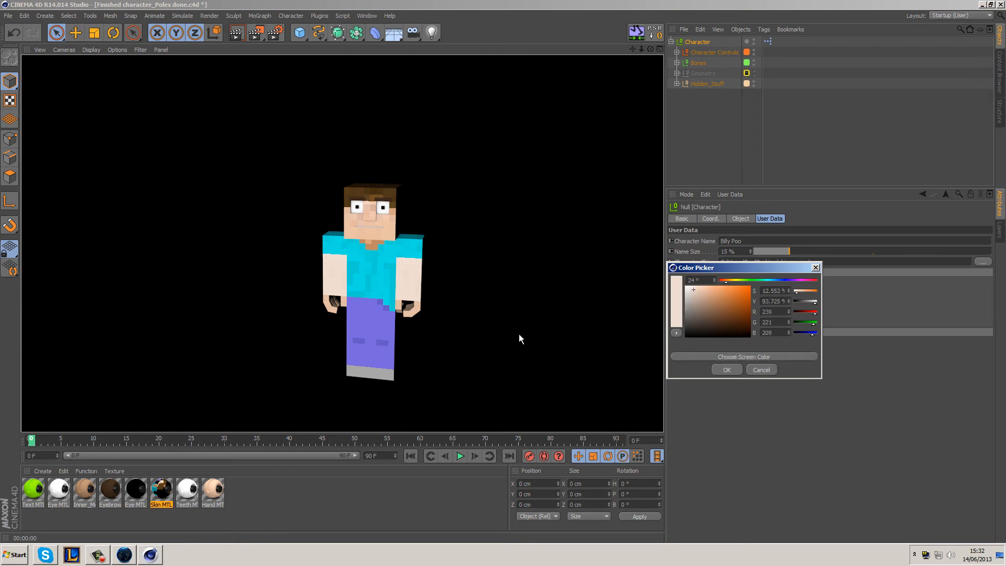
pyautogui.click(721, 368)
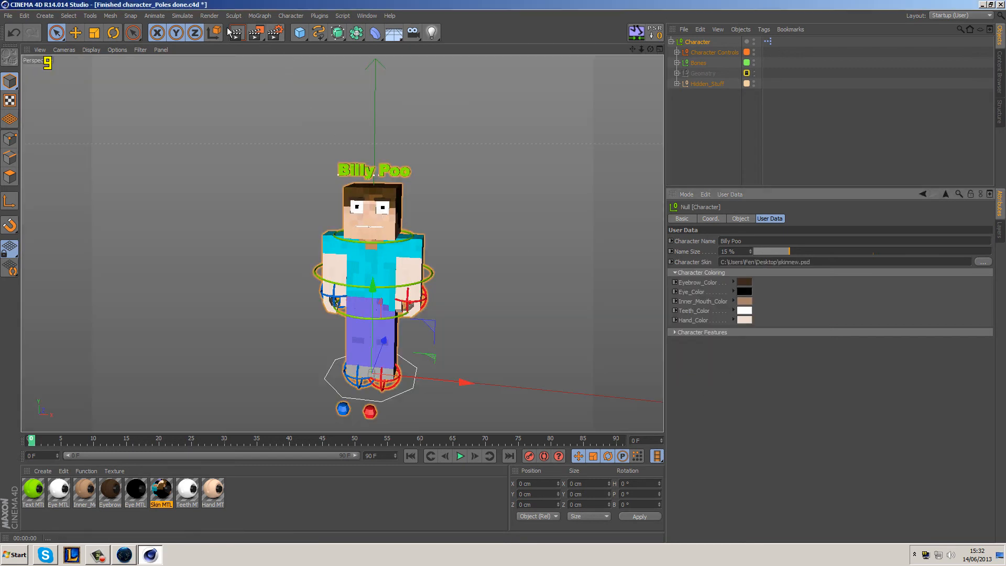
pyautogui.click(236, 34)
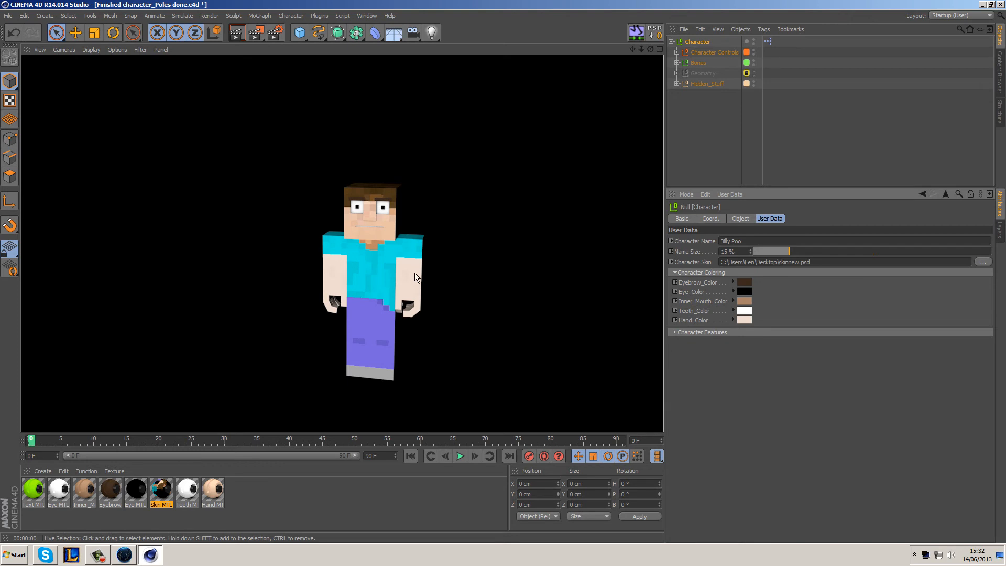
pyautogui.hotkey('ctrl', 'z')
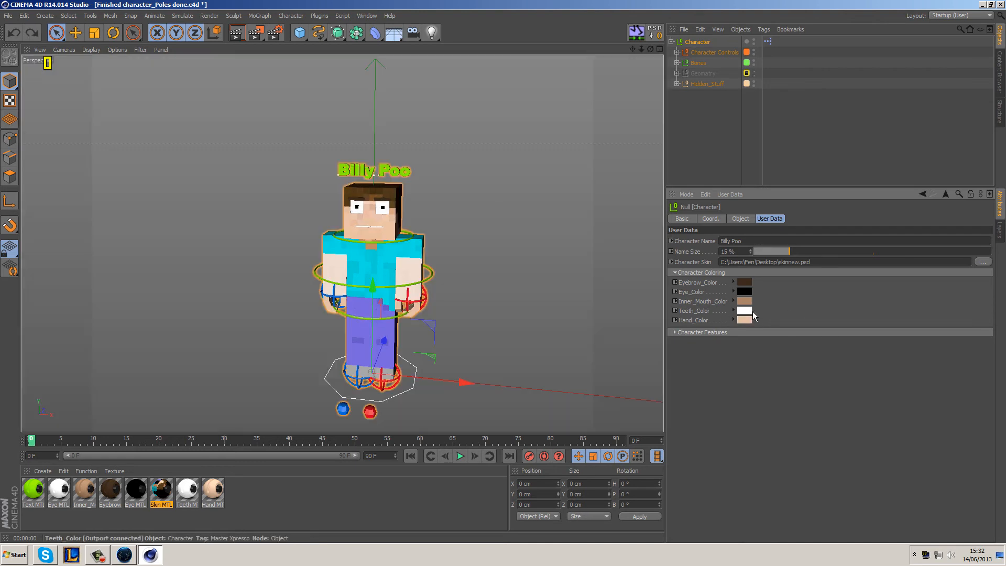
# - Change the Eyebrow_Color to bright orange and the Eye_Color to bright red
pyautogui.scroll(3, 352, 224)
pyautogui.scroll(5, 361, 220)
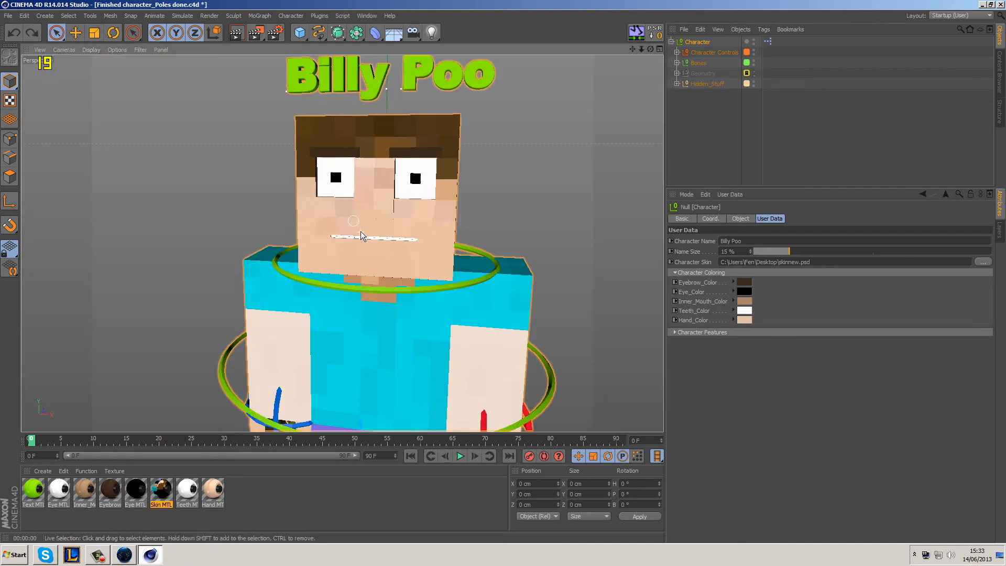
pyautogui.click(746, 281)
pyautogui.moveTo(736, 278); pyautogui.dragTo(760, 228)
pyautogui.click(736, 329)
pyautogui.click(747, 291)
pyautogui.moveTo(736, 283); pyautogui.dragTo(754, 251)
pyautogui.click(735, 336)
# - Change the Inner_Mouth_Color to bright orange and inspect the inside of the mouth
pyautogui.click(745, 302)
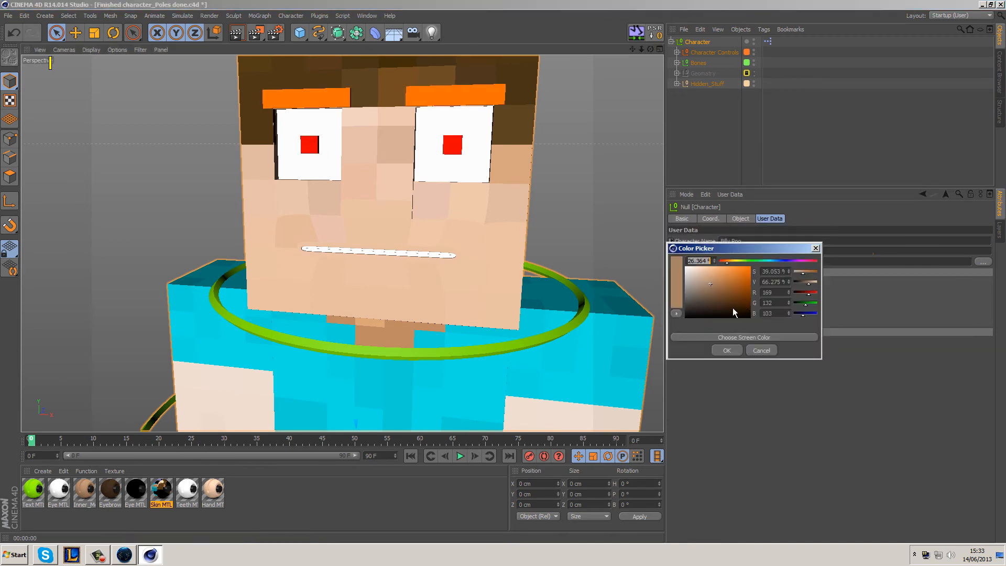
pyautogui.moveTo(736, 301); pyautogui.dragTo(765, 267)
pyautogui.click(732, 346)
pyautogui.scroll(8, 419, 201)
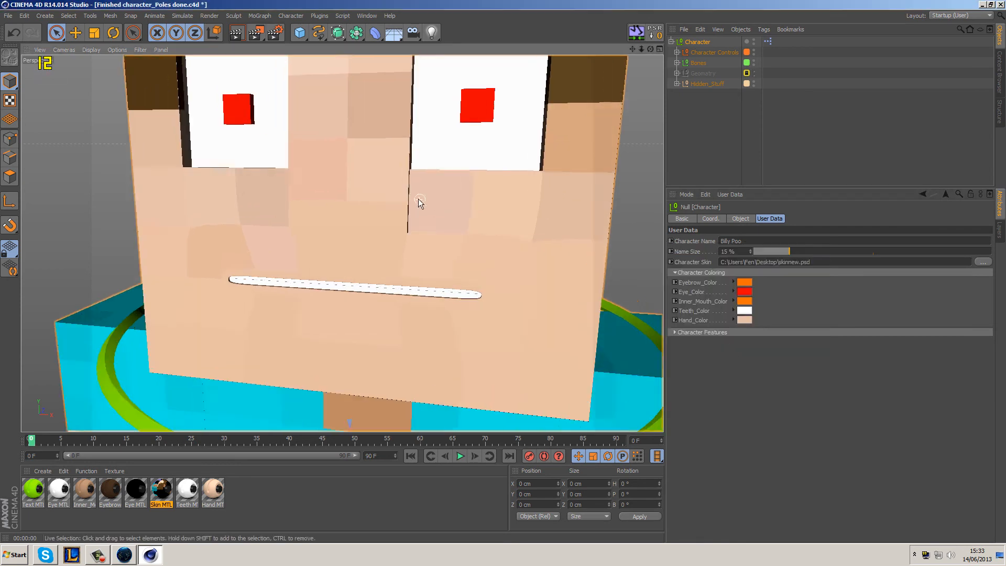
pyautogui.scroll(10, 379, 285)
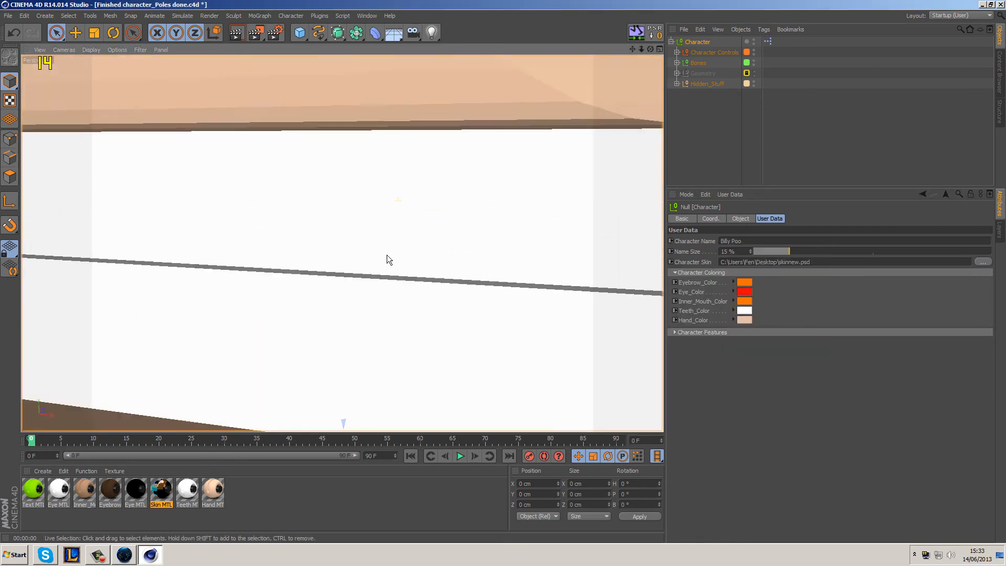
pyautogui.scroll(8, 390, 258)
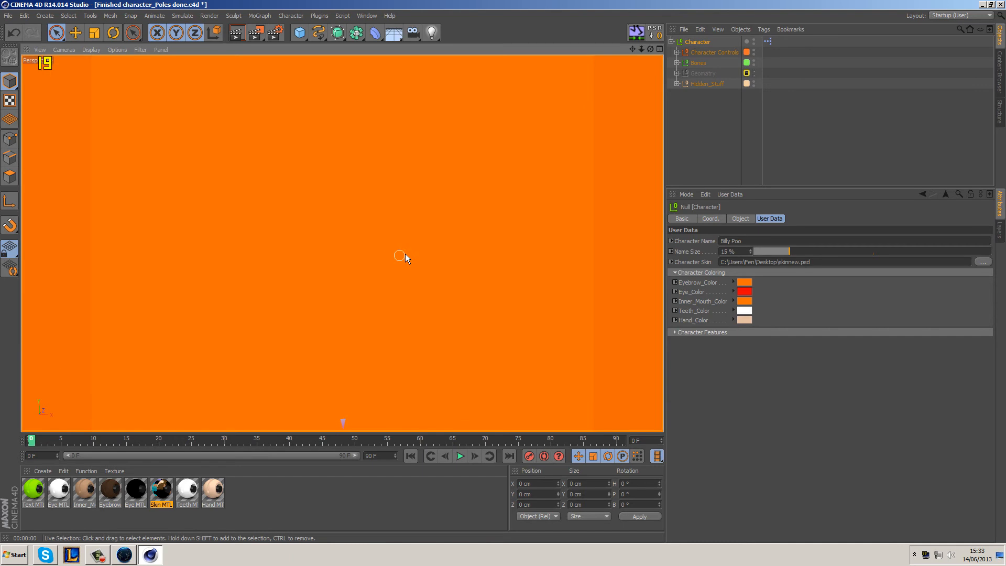
pyautogui.moveTo(375, 219)
pyautogui.keyDown('alt'); pyautogui.mouseDown()
pyautogui.moveTo(303, 181)
pyautogui.moveTo(234, 172)
pyautogui.moveTo(378, 206)
pyautogui.mouseUp(); pyautogui.keyUp('alt')
pyautogui.press('h')
pyautogui.scroll(5, 358, 126)
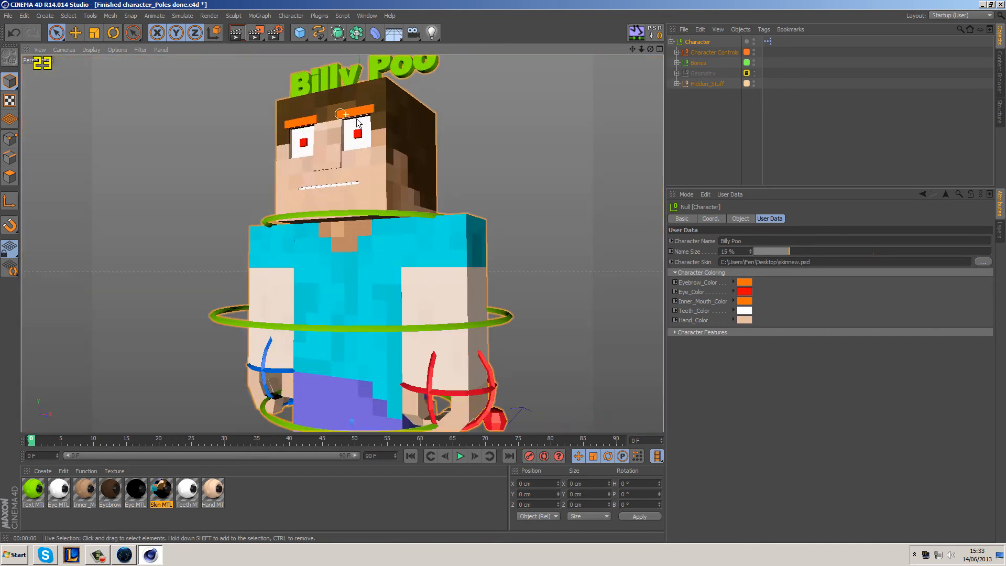
pyautogui.keyDown('alt'); pyautogui.moveTo(423, 159); pyautogui.dragTo(492, 195); pyautogui.keyUp('alt')
# - Change the Teeth_Color to bright red, and undo the teeth, inner mouth, eye and eyebrow color changes
pyautogui.click(749, 310)
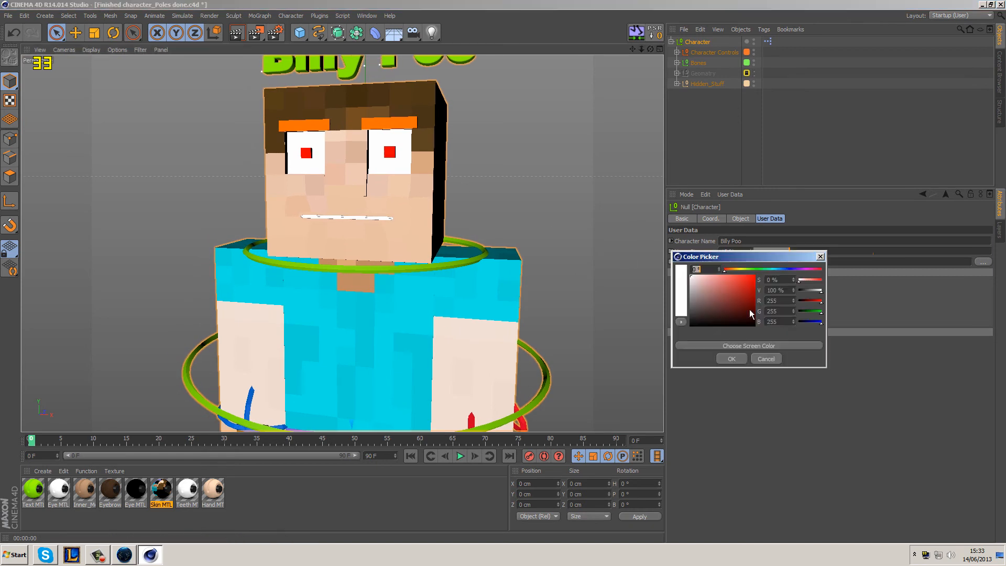
pyautogui.moveTo(700, 288); pyautogui.dragTo(754, 276)
pyautogui.click(731, 359)
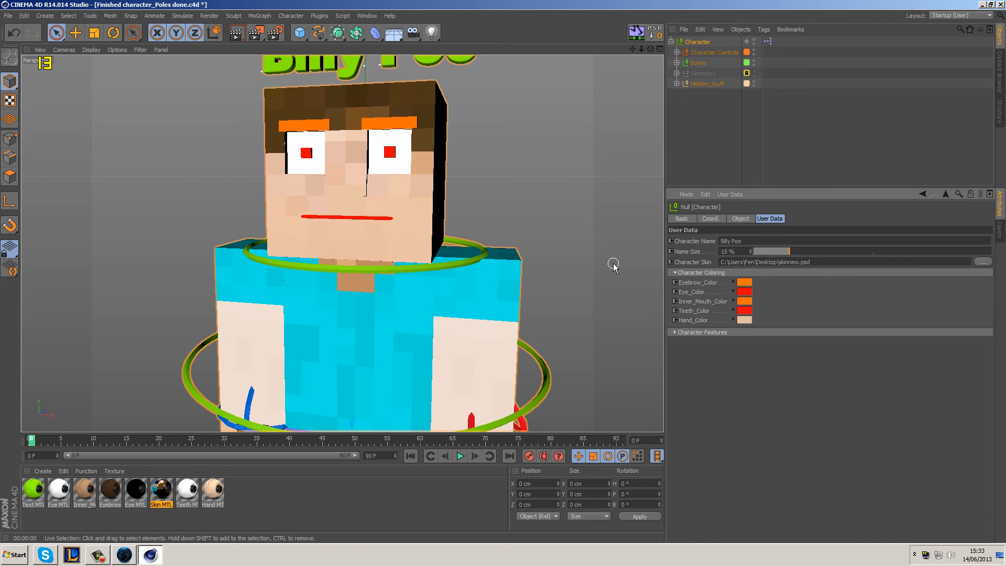
pyautogui.hotkey('ctrl', 'z')
pyautogui.hotkey('ctrl', 'z')
pyautogui.hotkey('ctrl', 'z')
pyautogui.hotkey('ctrl', 'z')
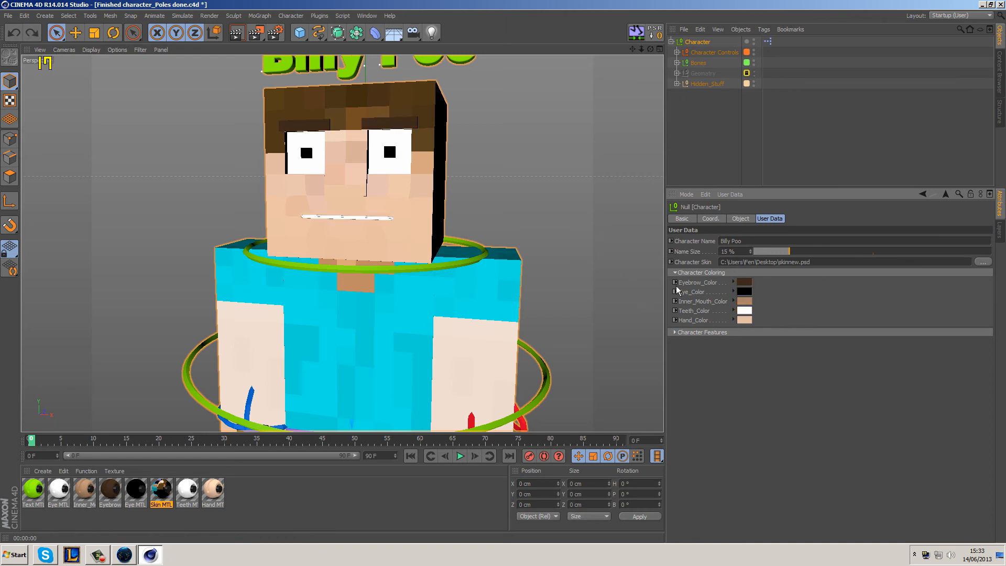
# - Show the Character Features settings in place of Character Coloring and render a close-up of the face with its nose
pyautogui.click(719, 273)
pyautogui.click(732, 284)
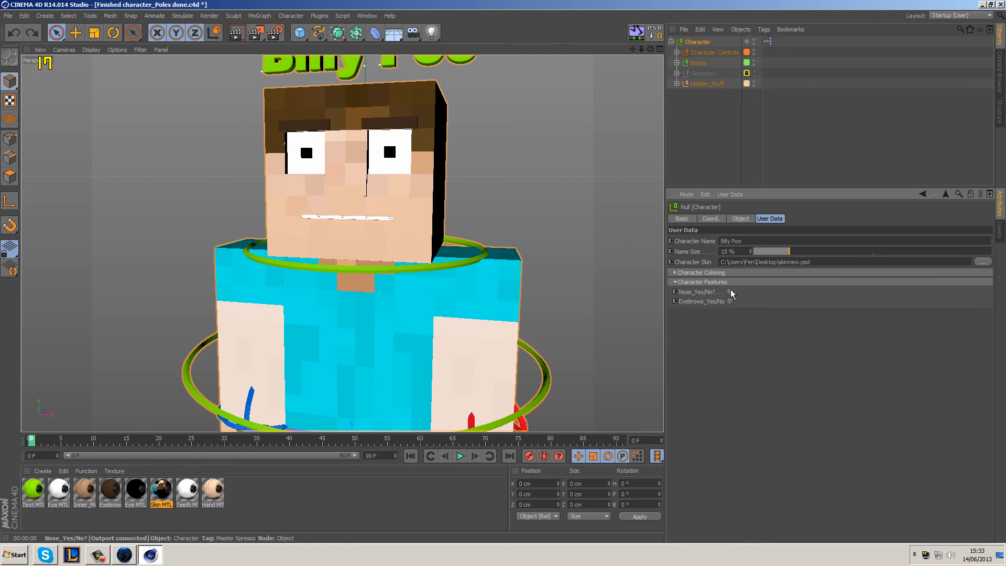
pyautogui.keyDown('alt'); pyautogui.moveTo(551, 191); pyautogui.dragTo(500, 166); pyautogui.keyUp('alt')
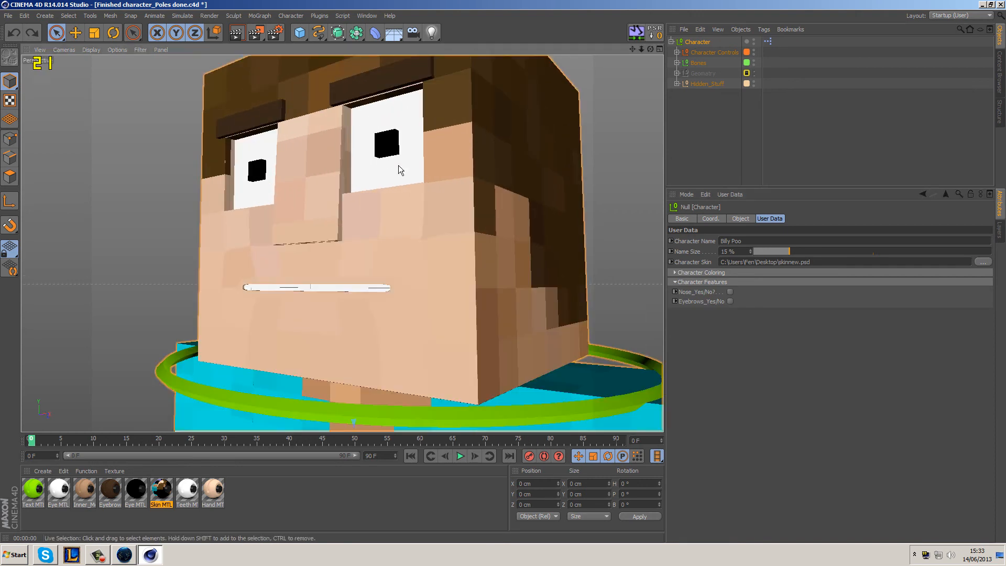
pyautogui.scroll(3, 399, 165)
pyautogui.scroll(2, 332, 176)
pyautogui.click(240, 35)
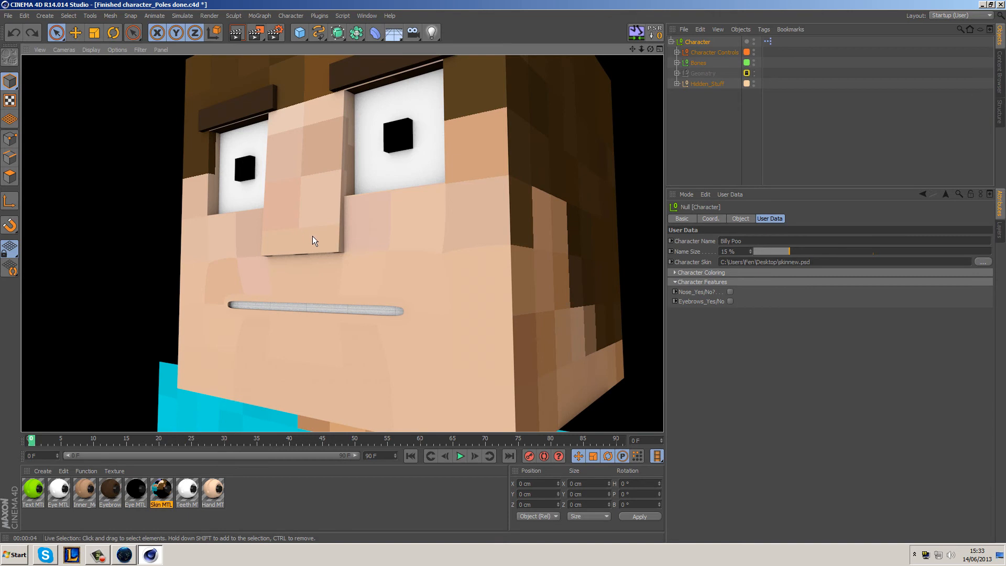
# - Enable the Nose_Yes/No? option to remove the nose and view the face without it
pyautogui.click(730, 293)
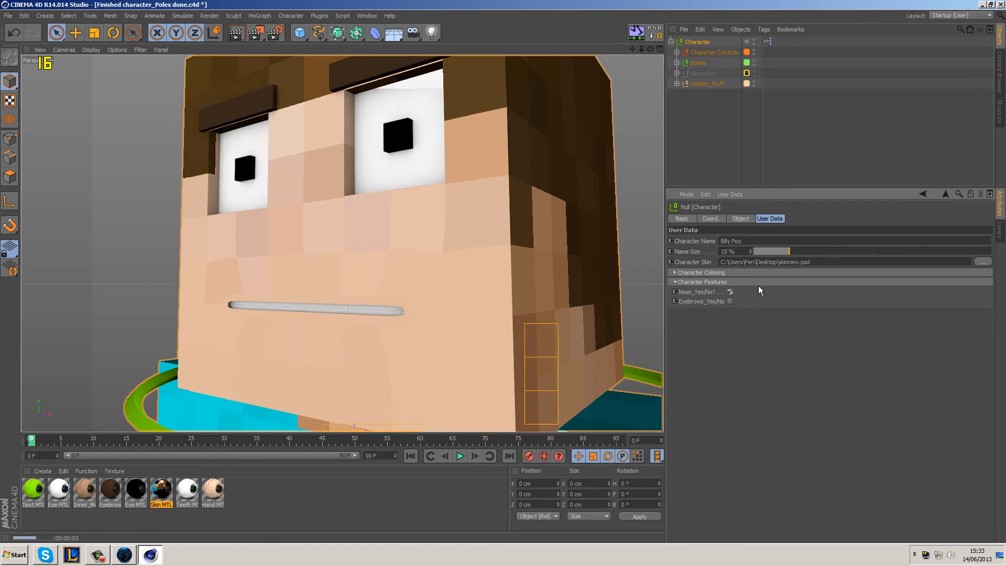
pyautogui.click(731, 293)
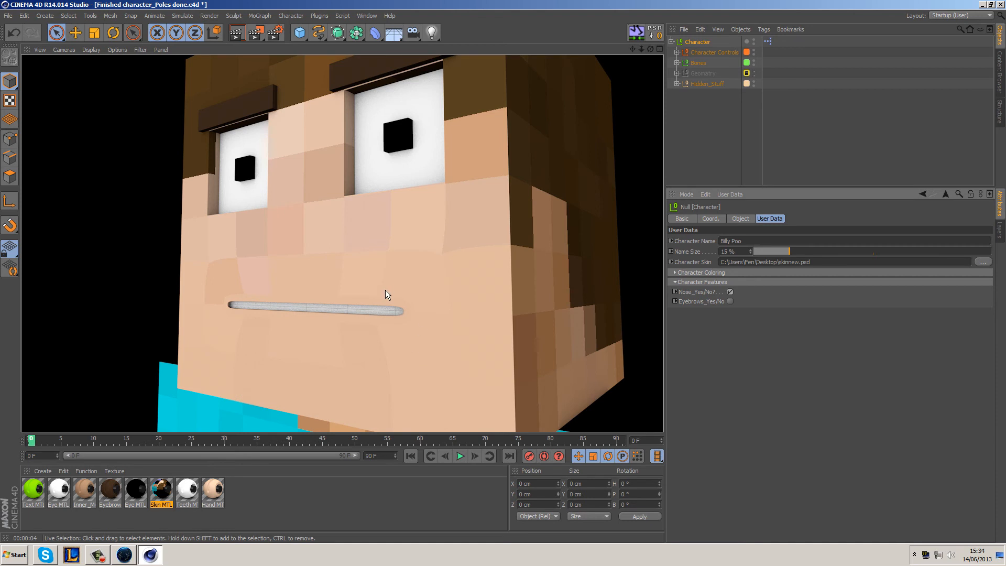
pyautogui.scroll(-10, 419, 307)
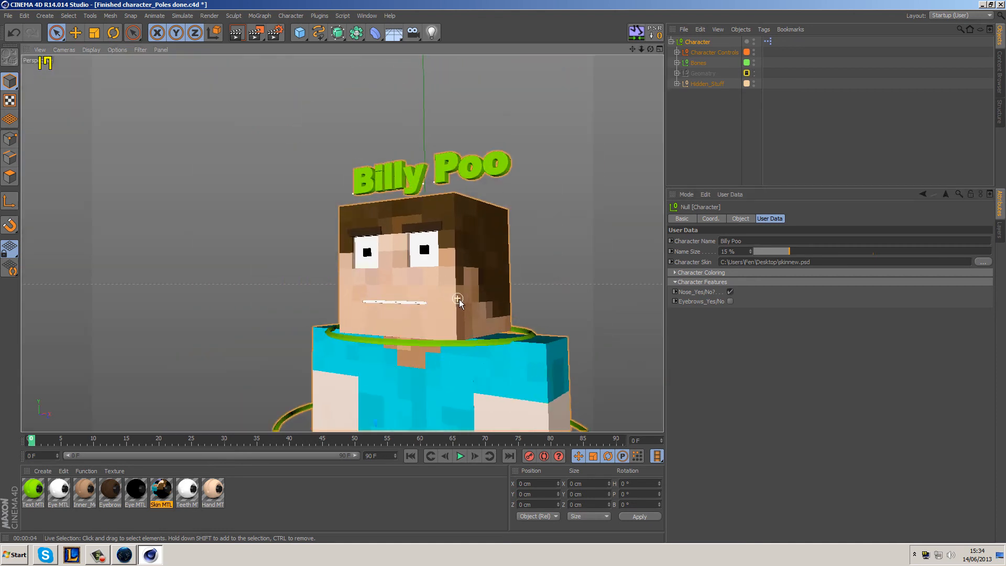
pyautogui.scroll(8, 457, 301)
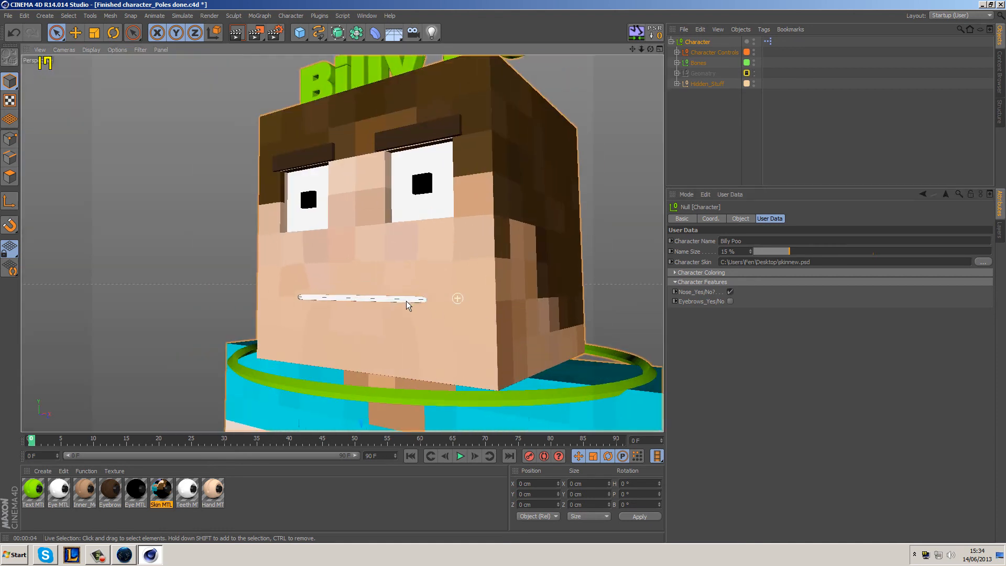
# - Turn the Eyebrows_Yes/No option on and off again, and disable Nose_Yes/No? before collapsing the Character Features
pyautogui.click(731, 302)
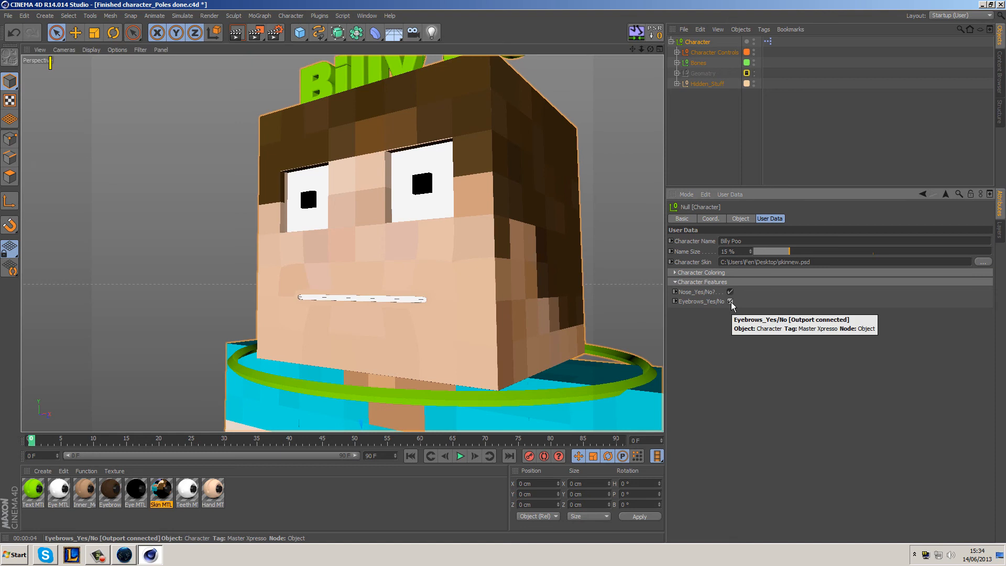
pyautogui.click(730, 302)
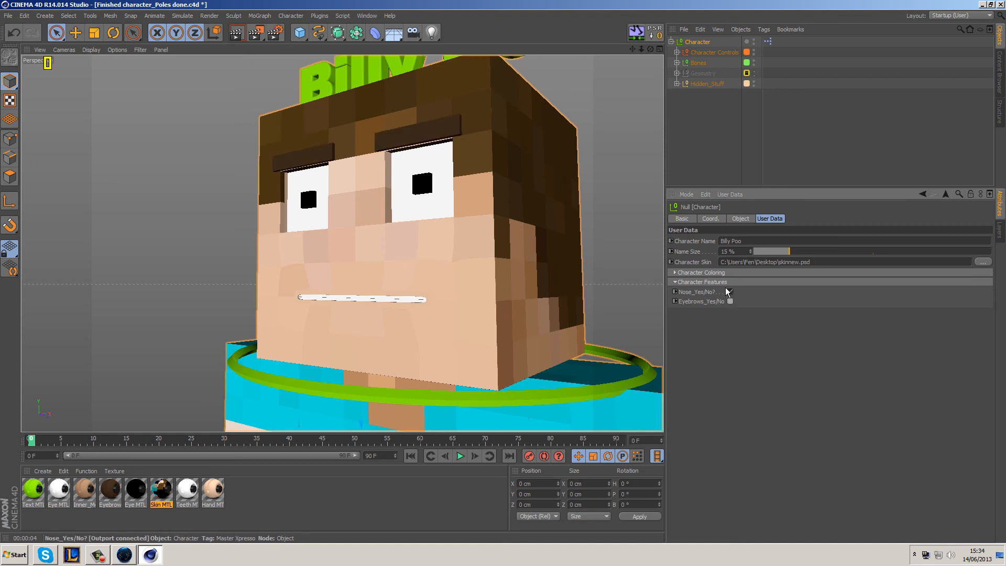
pyautogui.click(730, 292)
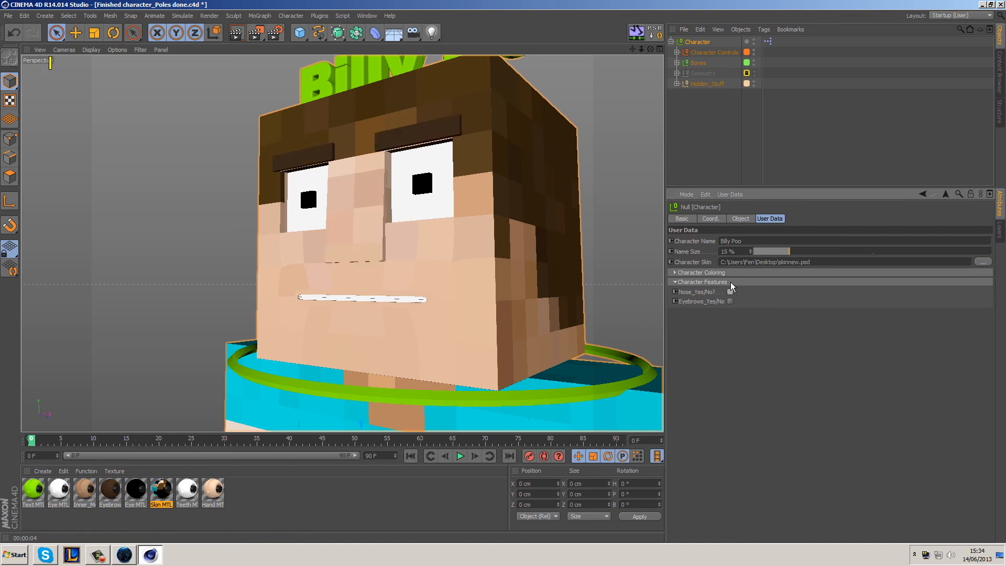
pyautogui.click(731, 282)
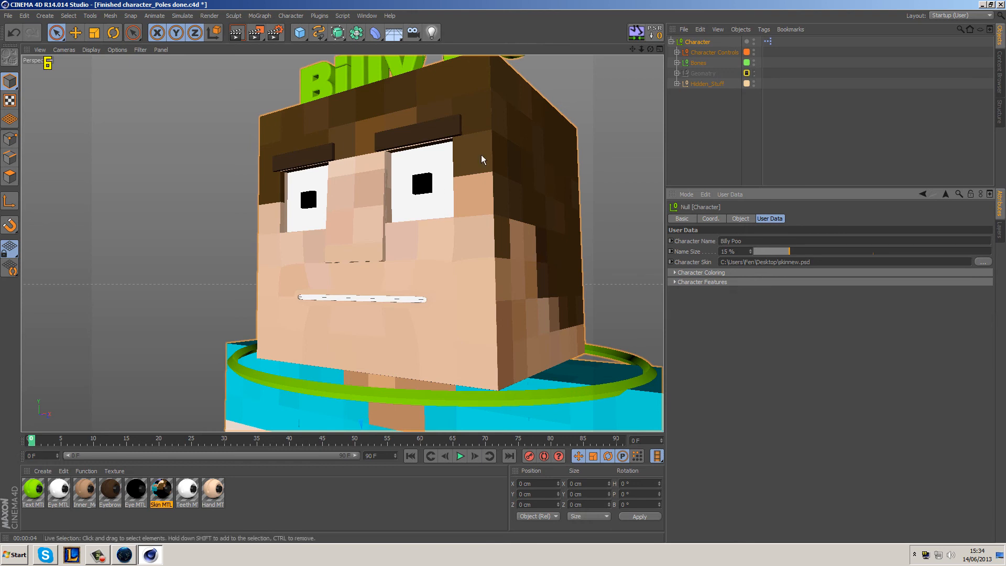
# - Load Skin.psd from the tex folder of Minecraft Machinima in Documents as the Character Skin and view the head from the front
pyautogui.click(983, 262)
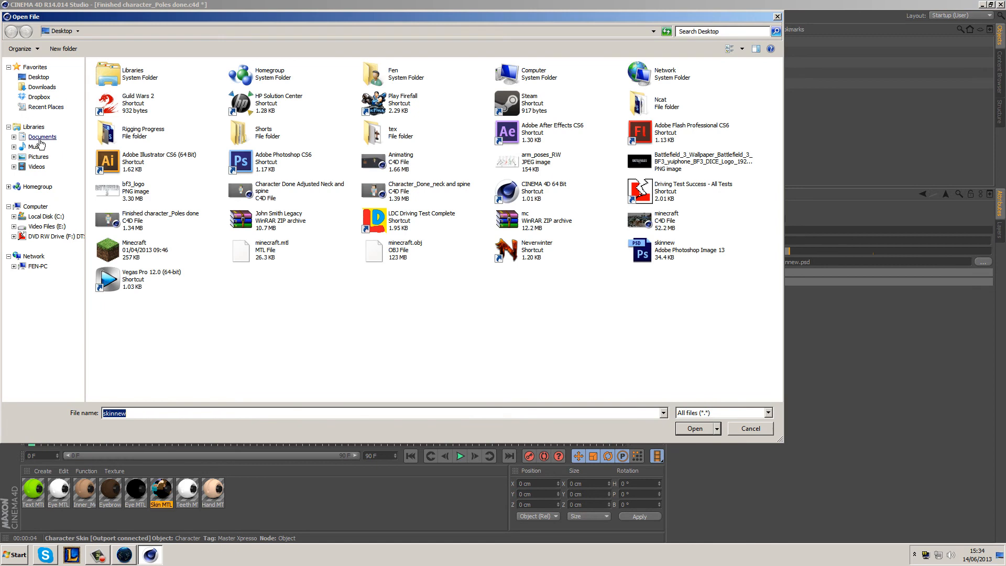
pyautogui.click(41, 138)
pyautogui.doubleClick(313, 108)
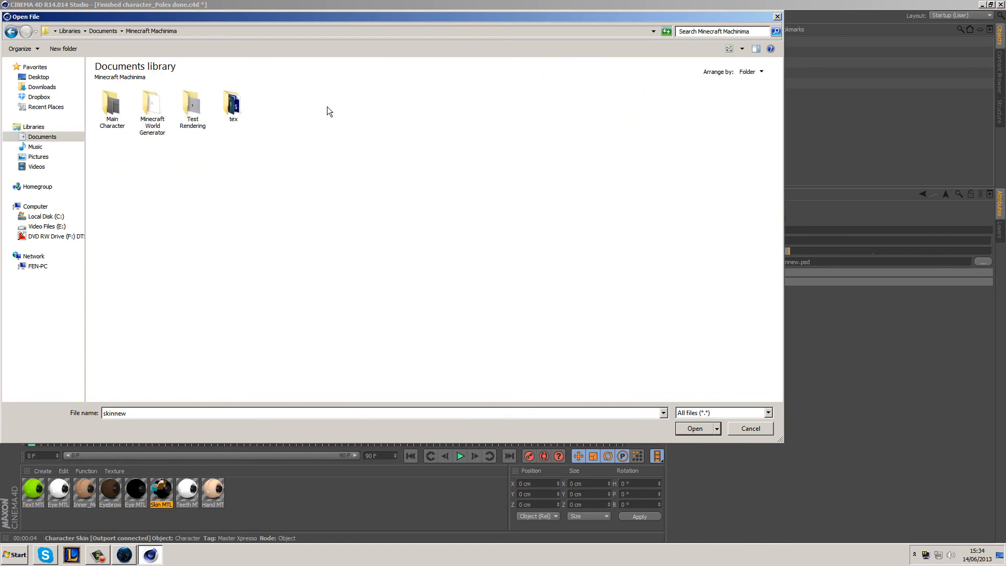
pyautogui.doubleClick(235, 107)
pyautogui.doubleClick(114, 108)
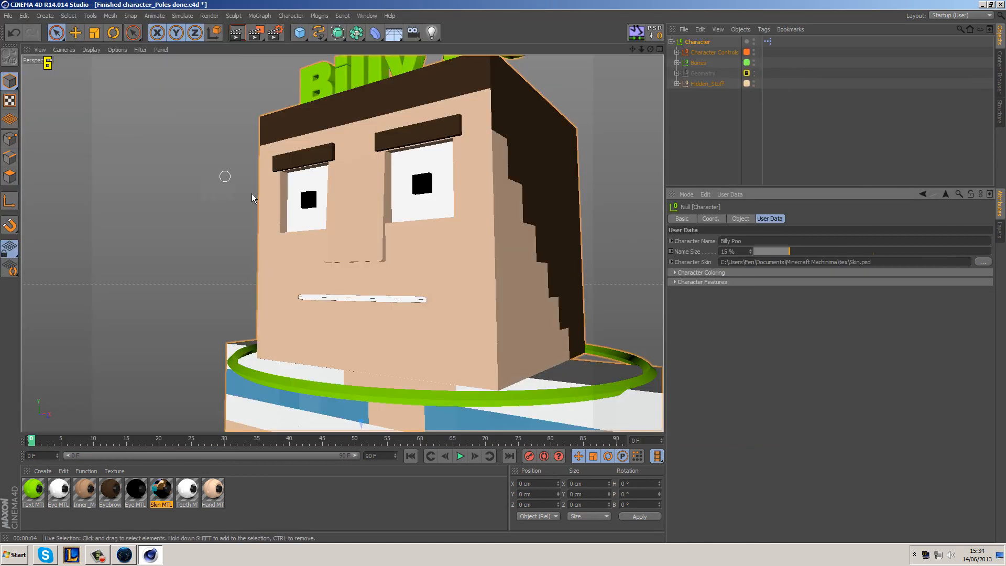
pyautogui.keyDown('alt'); pyautogui.moveTo(594, 170); pyautogui.dragTo(594, 183, button='right'); pyautogui.keyUp('alt')
pyautogui.keyDown('alt'); pyautogui.moveTo(582, 228); pyautogui.dragTo(494, 226, button='middle'); pyautogui.keyUp('alt')
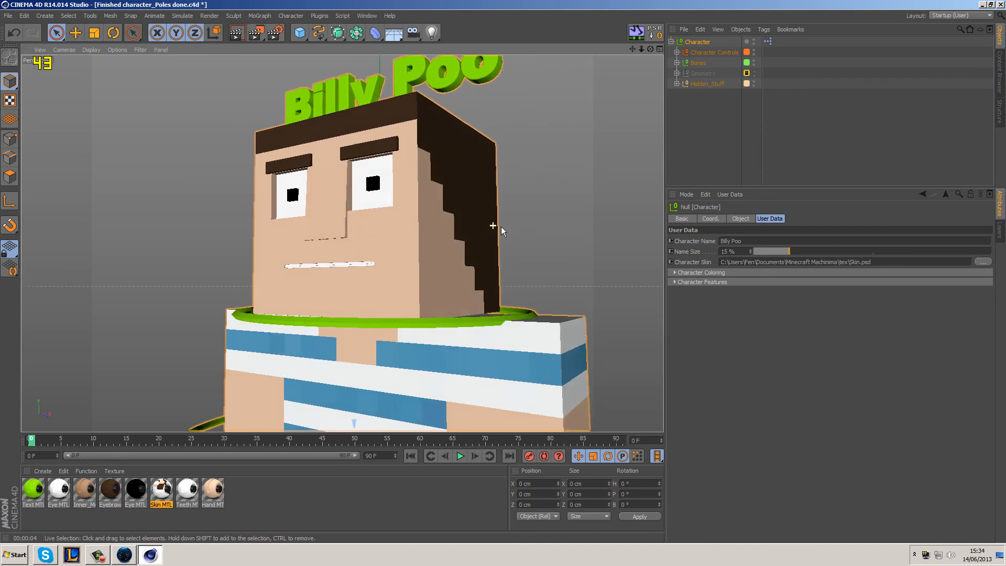
pyautogui.keyDown('alt'); pyautogui.moveTo(493, 225); pyautogui.dragTo(520, 255); pyautogui.keyUp('alt')
pyautogui.scroll(3, 519, 255)
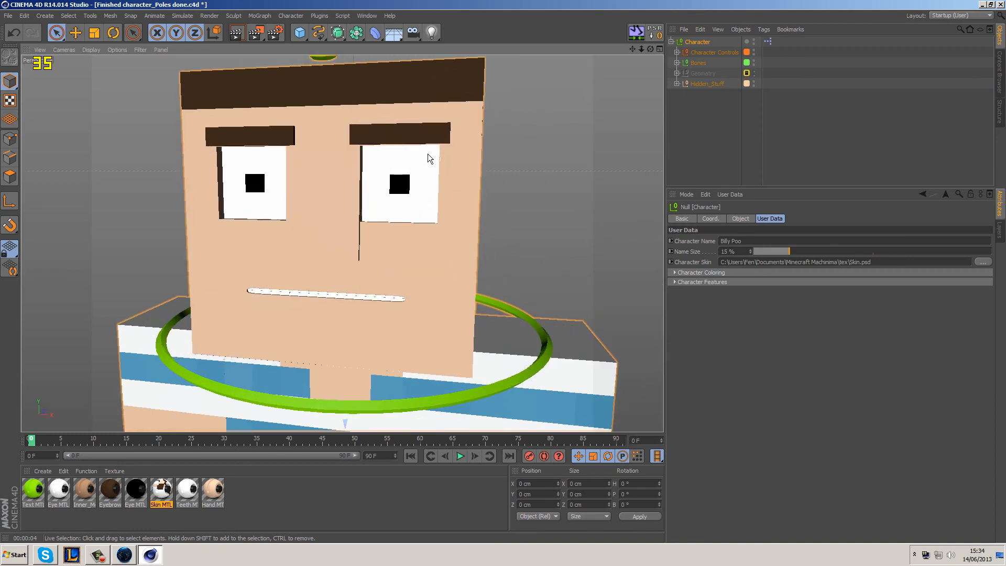
# - Collapse the Character hierarchy, view the user data of the head control ring, and clear the selection
pyautogui.click(601, 204)
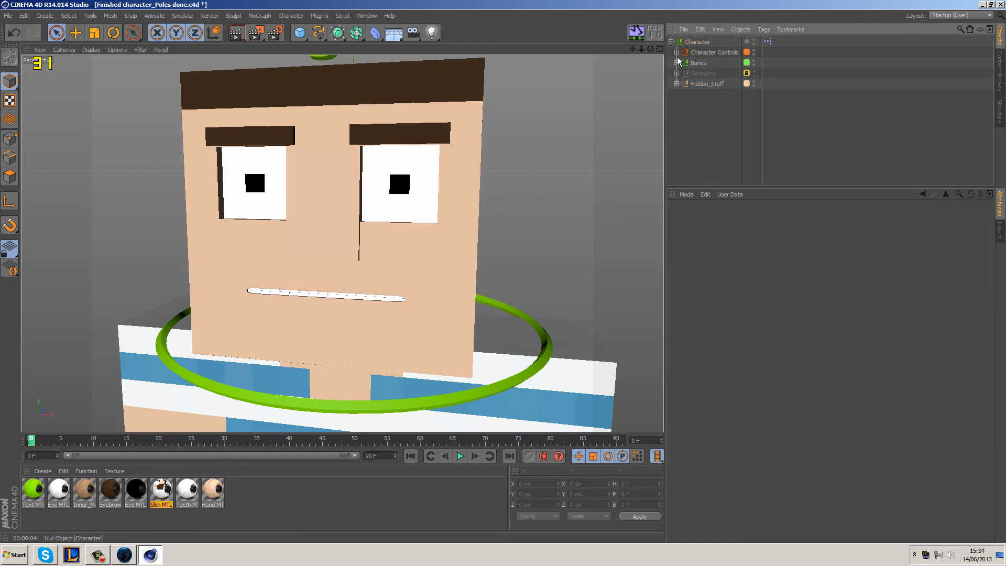
pyautogui.click(671, 42)
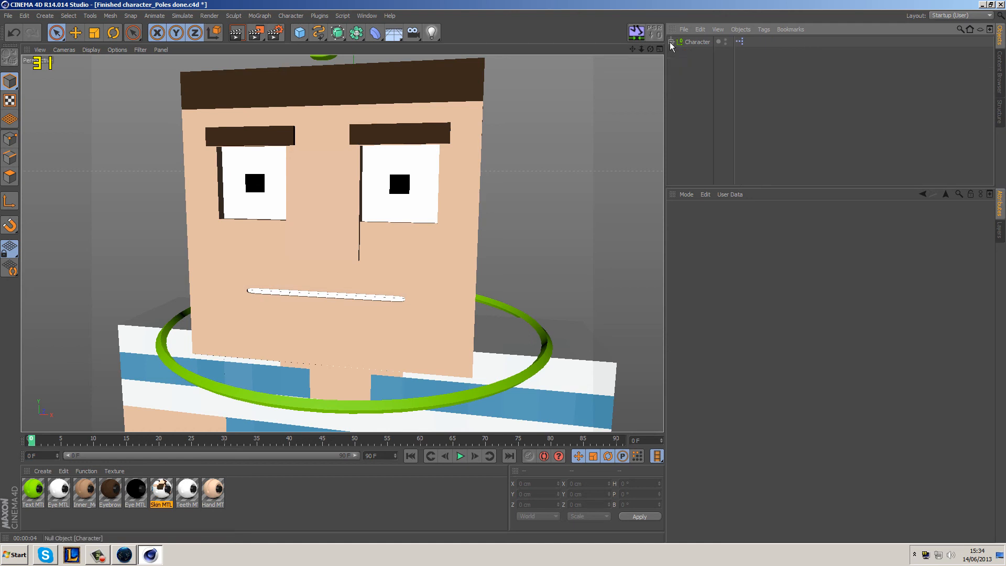
pyautogui.click(497, 305)
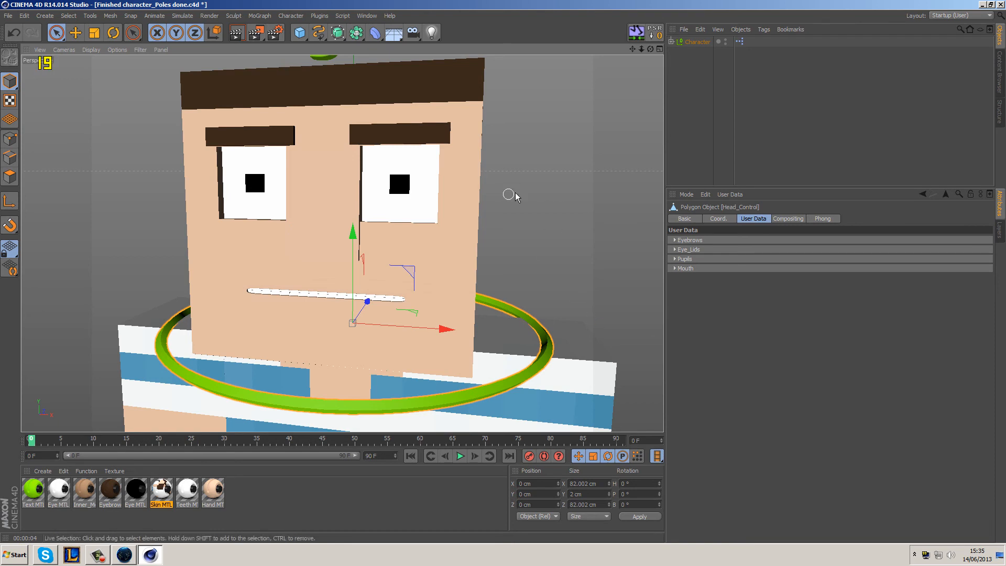
pyautogui.click(511, 153)
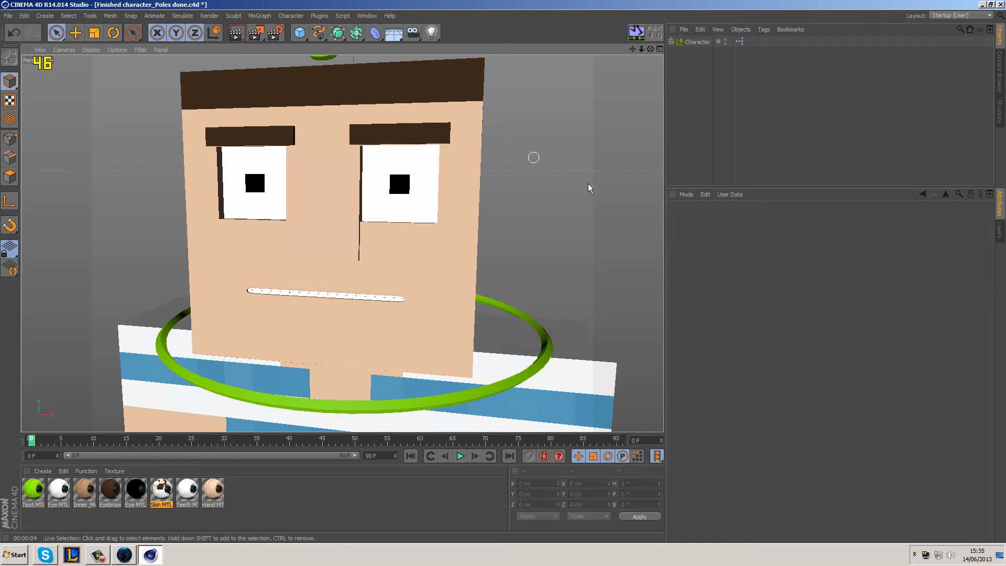
# - Show the head control ring's Eyebrows user data, and try raising the left eyebrow before returning it to 0%
pyautogui.click(509, 305)
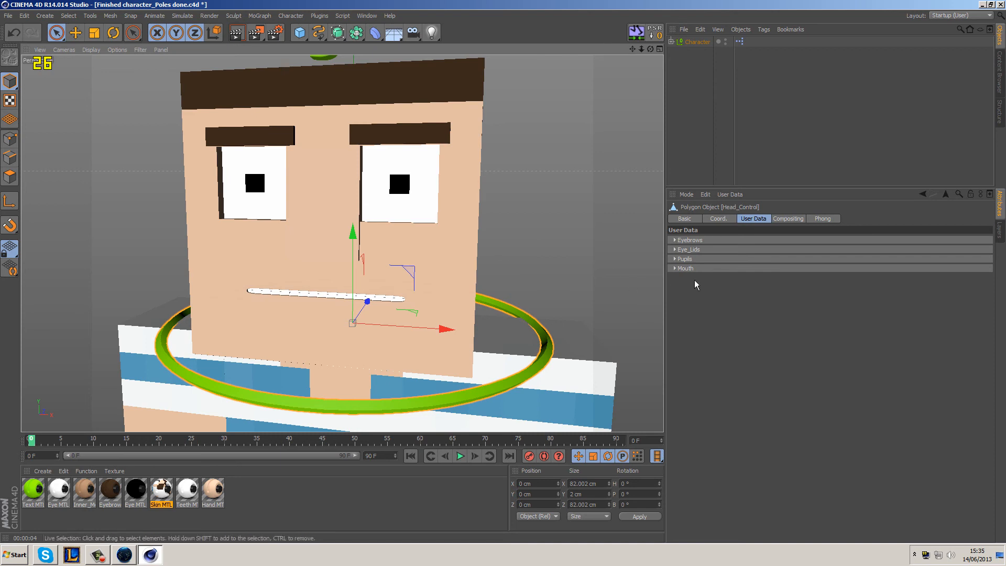
pyautogui.click(690, 240)
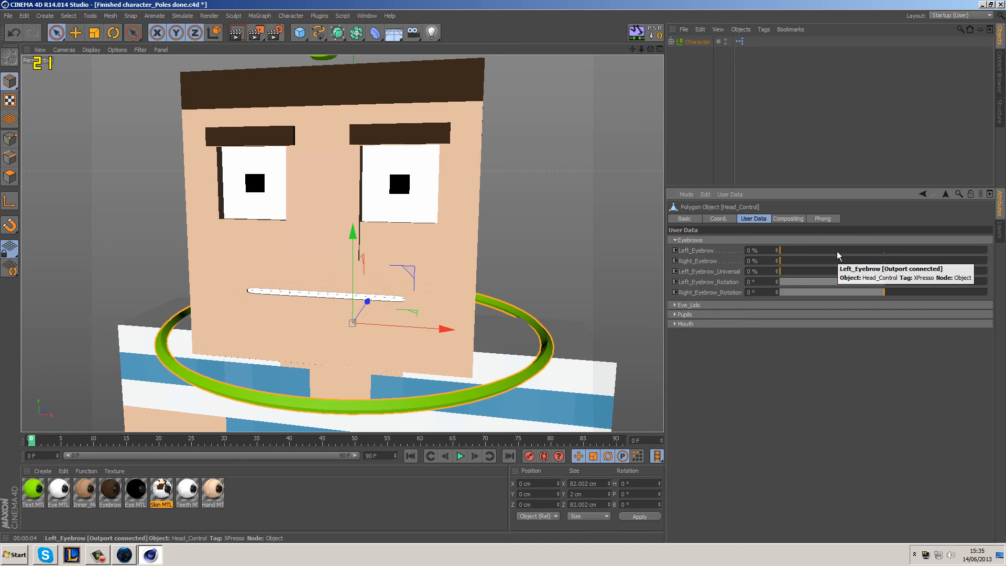
pyautogui.moveTo(805, 251); pyautogui.dragTo(759, 258)
pyautogui.moveTo(801, 250); pyautogui.dragTo(763, 281)
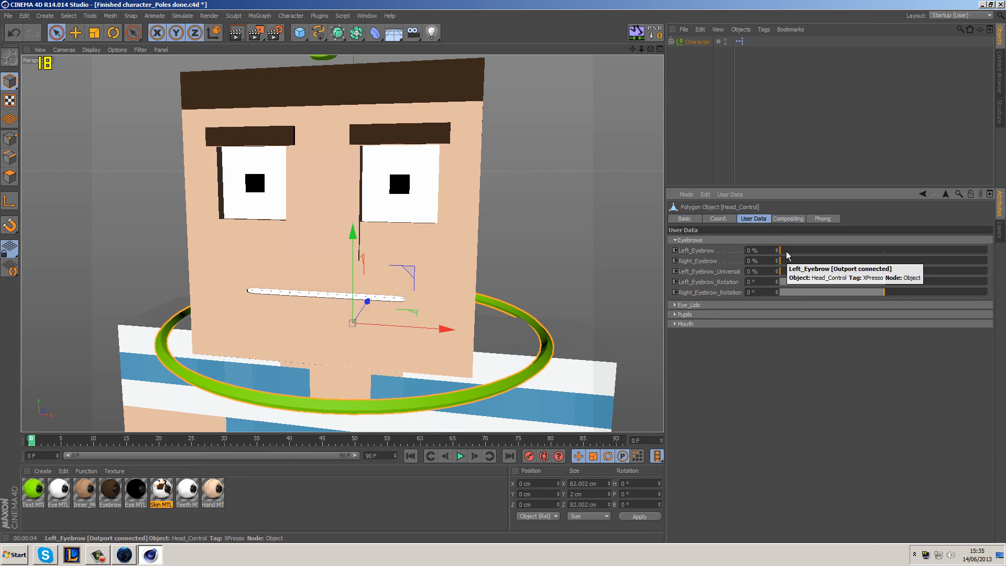
# - Raise Left_Eyebrow_Universal and Right_Eyebrow to 100% to test the combined eyebrow lift, and reset both to 0%
pyautogui.moveTo(791, 272); pyautogui.dragTo(884, 280)
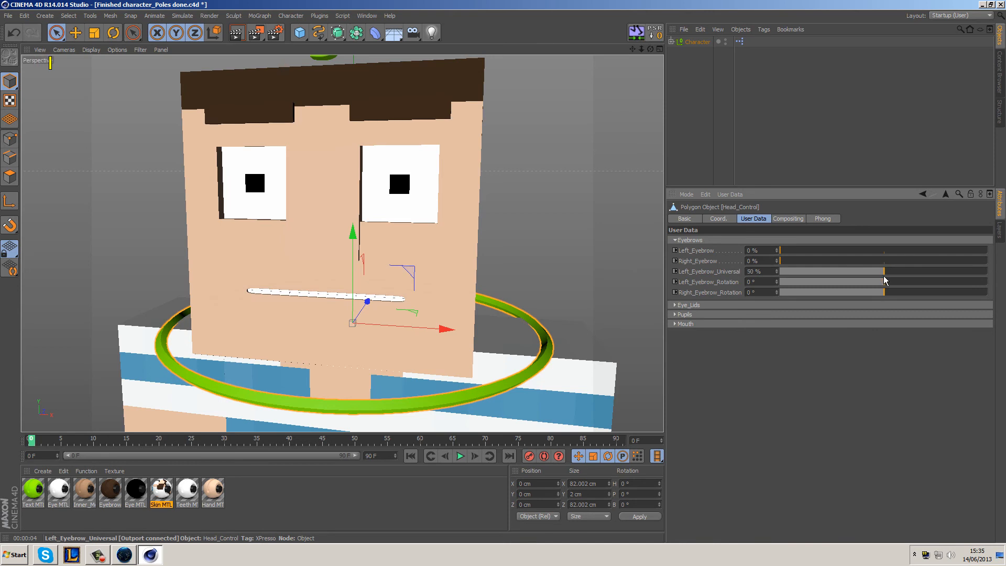
pyautogui.moveTo(805, 264); pyautogui.dragTo(886, 266)
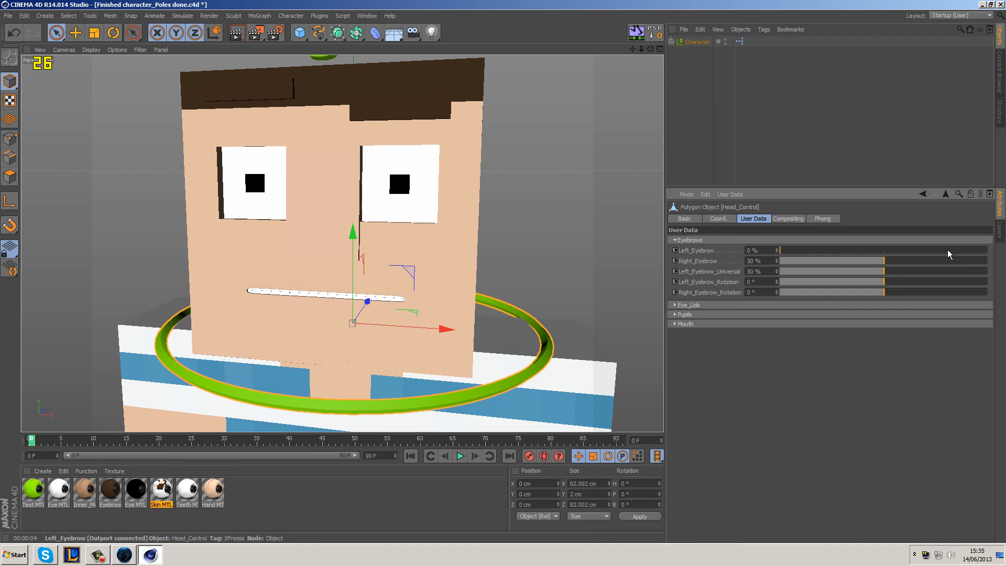
pyautogui.moveTo(912, 265); pyautogui.dragTo(996, 266)
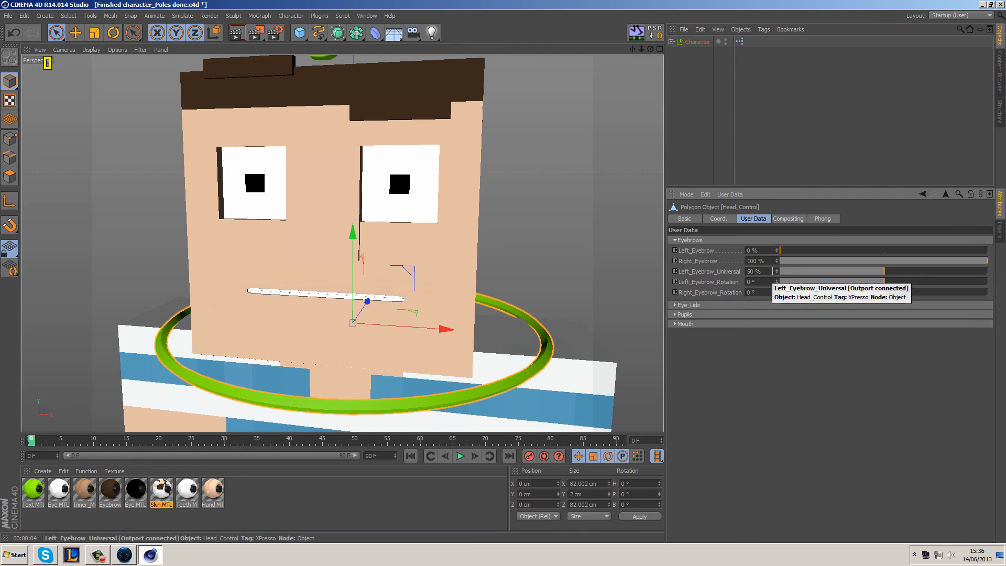
pyautogui.moveTo(777, 271); pyautogui.dragTo(711, 272)
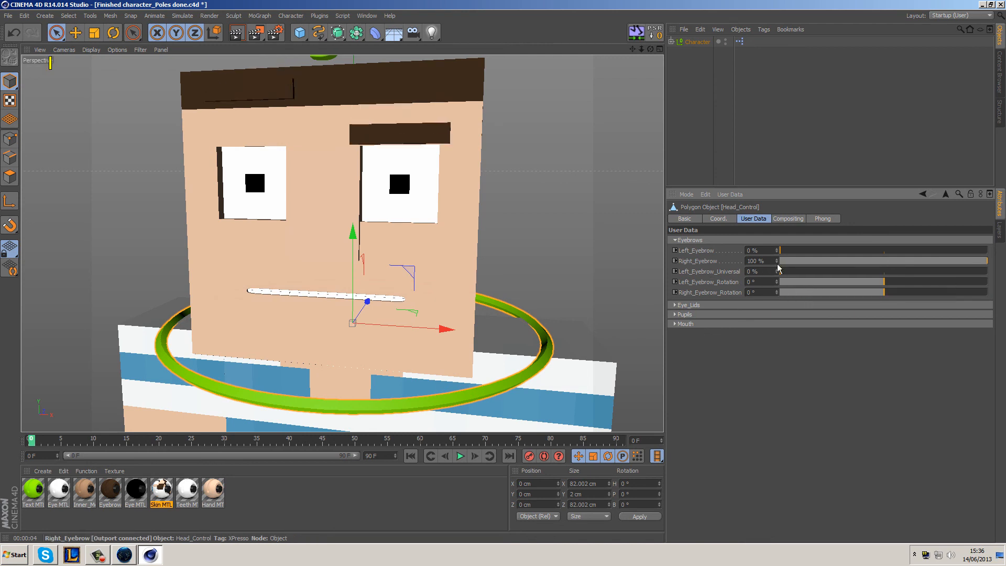
pyautogui.moveTo(790, 271); pyautogui.dragTo(986, 271)
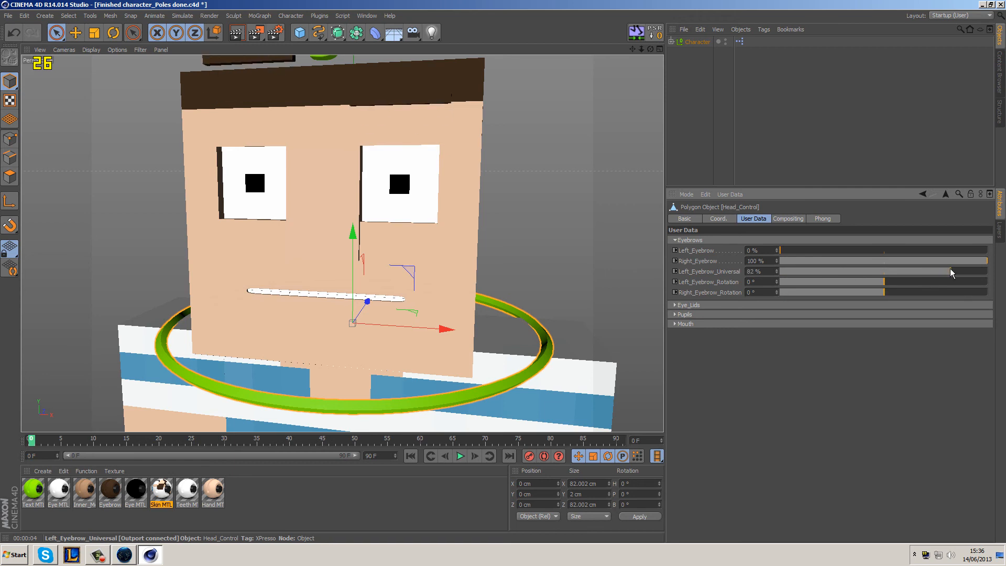
pyautogui.keyDown('alt'); pyautogui.moveTo(575, 156); pyautogui.dragTo(574, 188, button='middle'); pyautogui.keyUp('alt')
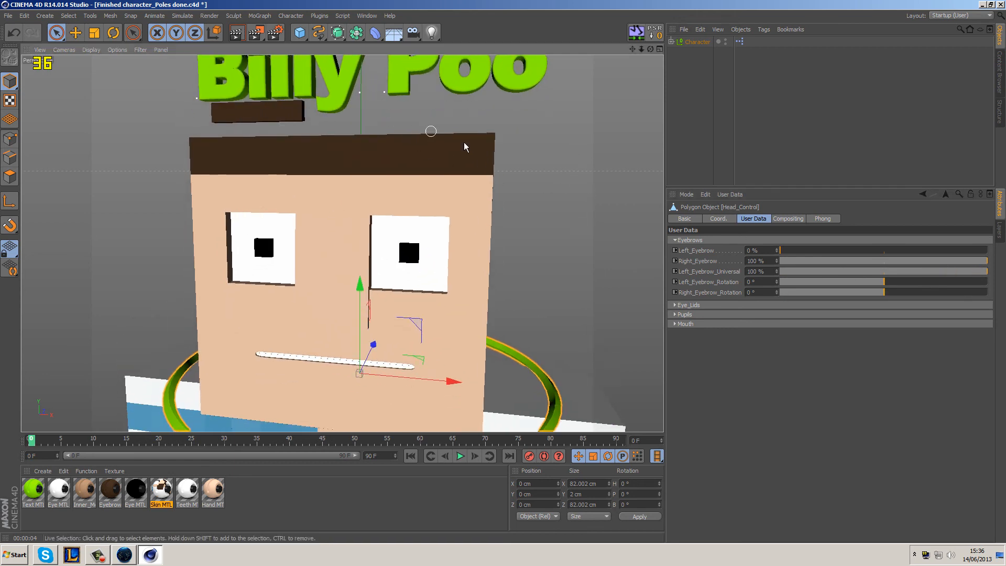
pyautogui.moveTo(878, 271); pyautogui.dragTo(599, 222)
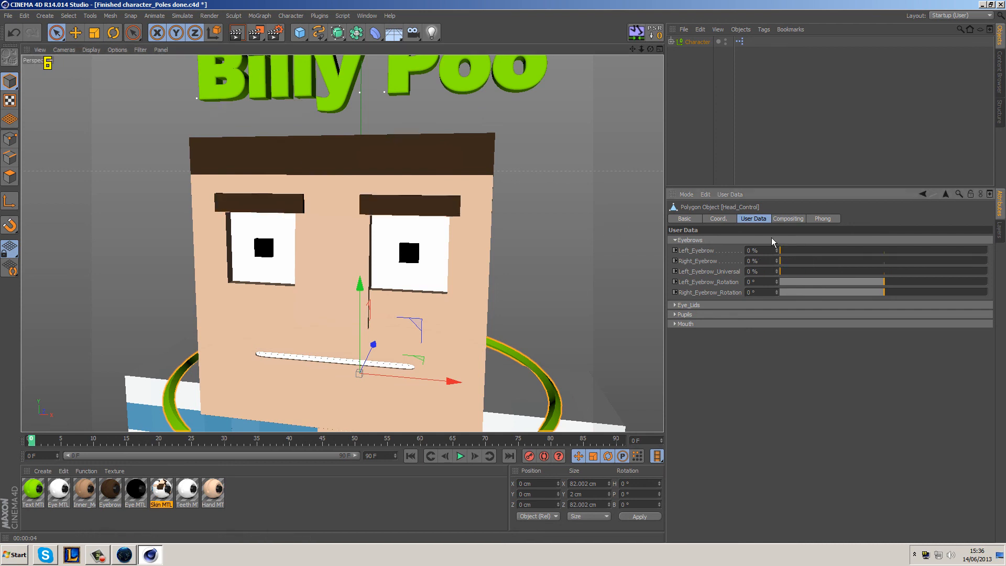
pyautogui.moveTo(784, 250)
pyautogui.mouseDown()
pyautogui.moveTo(931, 240)
pyautogui.moveTo(780, 250)
pyautogui.mouseUp()
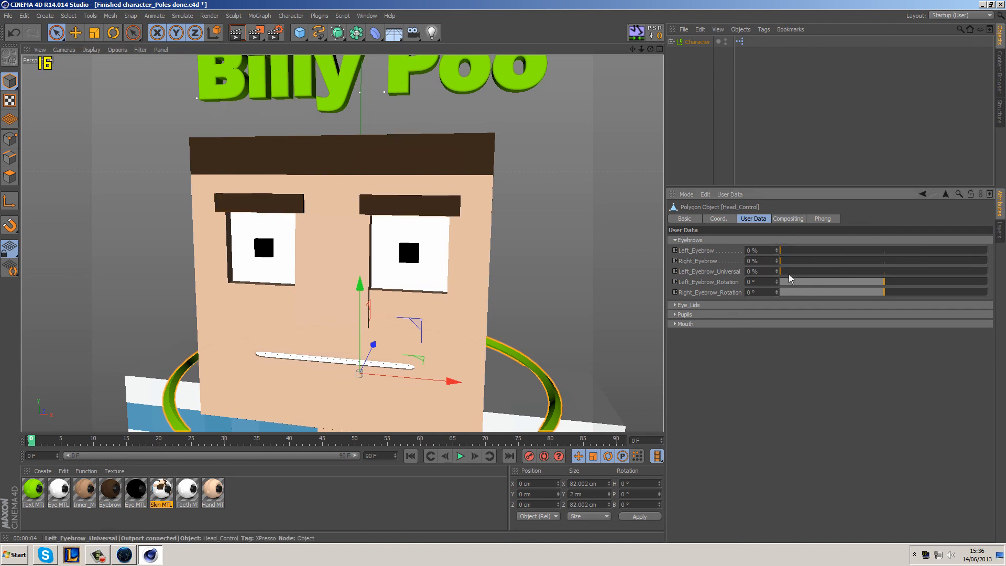
# - Tilt the eyebrows with Left_Eyebrow_Rotation at -13° and Right_Eyebrow_Rotation at -32°, and reset both rotations to 0°
pyautogui.moveTo(885, 287); pyautogui.dragTo(843, 286)
pyautogui.click(879, 292)
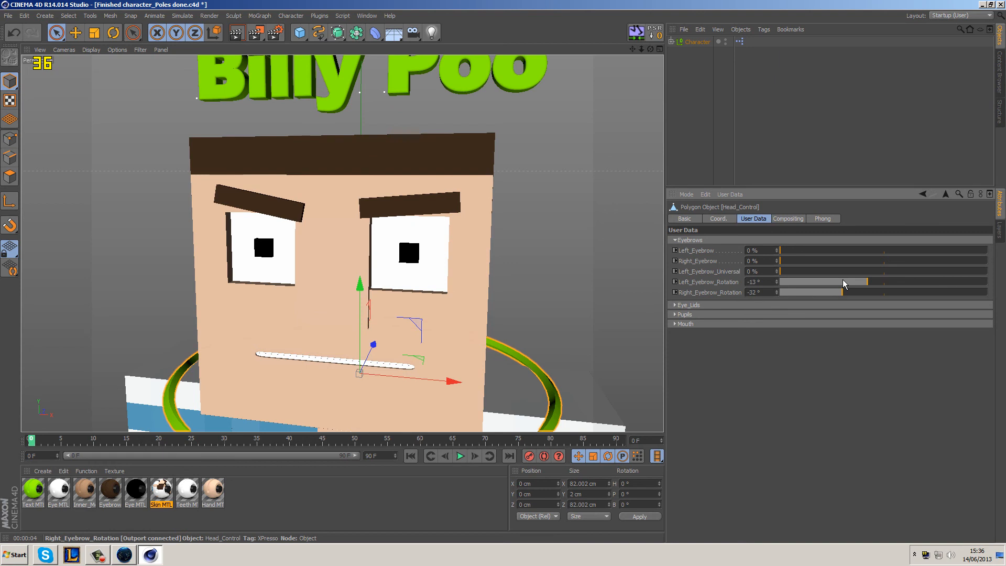
pyautogui.moveTo(770, 282); pyautogui.dragTo(747, 295)
pyautogui.write('00')
pyautogui.press('Return')
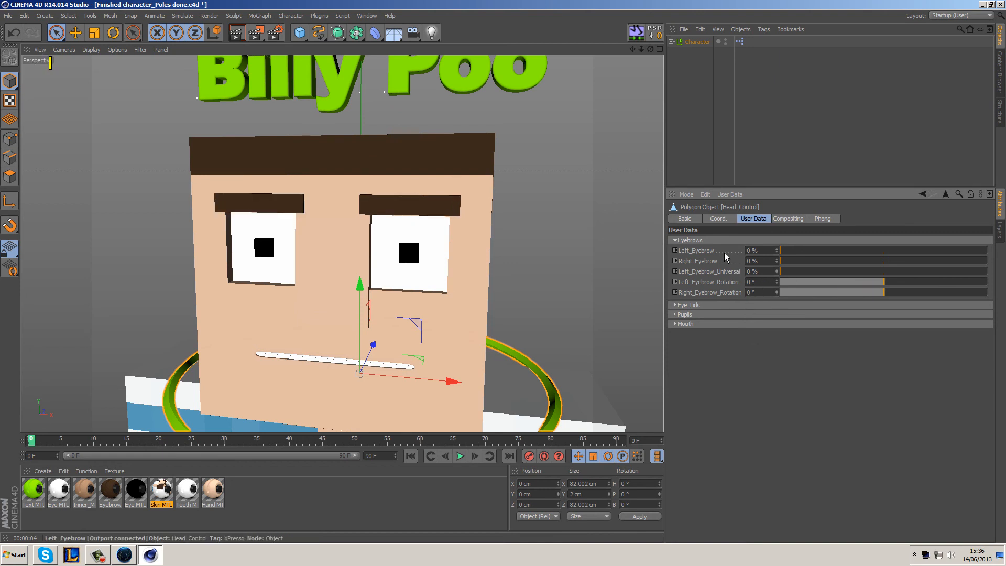
# - Switch from the Eyebrows group to Eye_Lids, test closing the left and universal eyelids, return them to 0%, and collapse the group
pyautogui.click(734, 241)
pyautogui.click(690, 250)
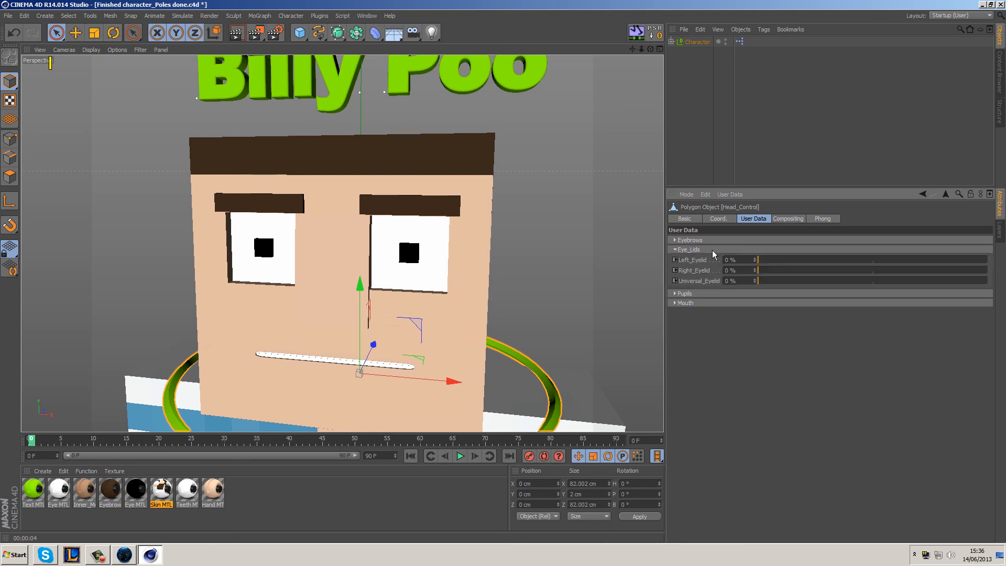
pyautogui.moveTo(766, 259); pyautogui.dragTo(577, 286)
pyautogui.moveTo(764, 281); pyautogui.dragTo(752, 298)
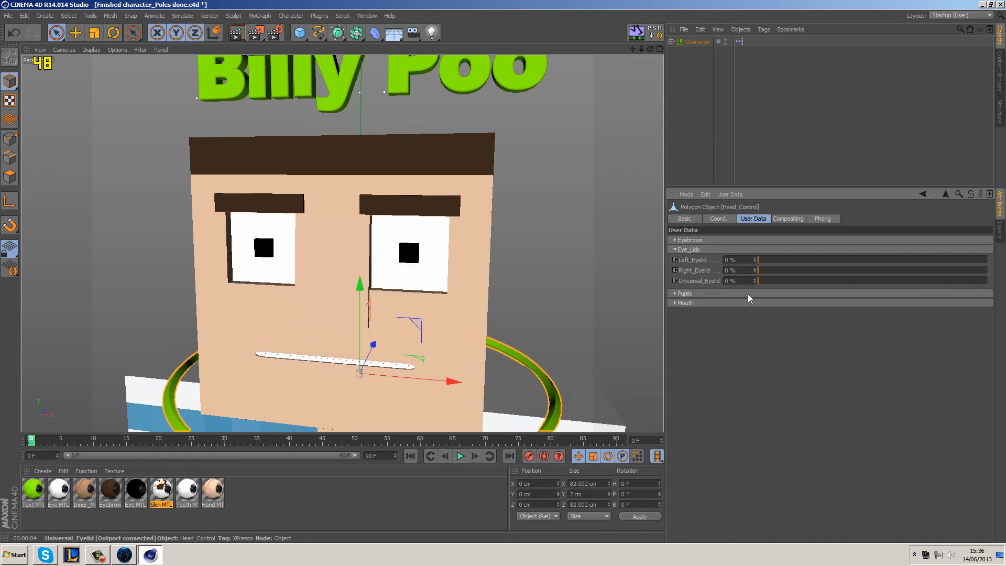
pyautogui.click(716, 249)
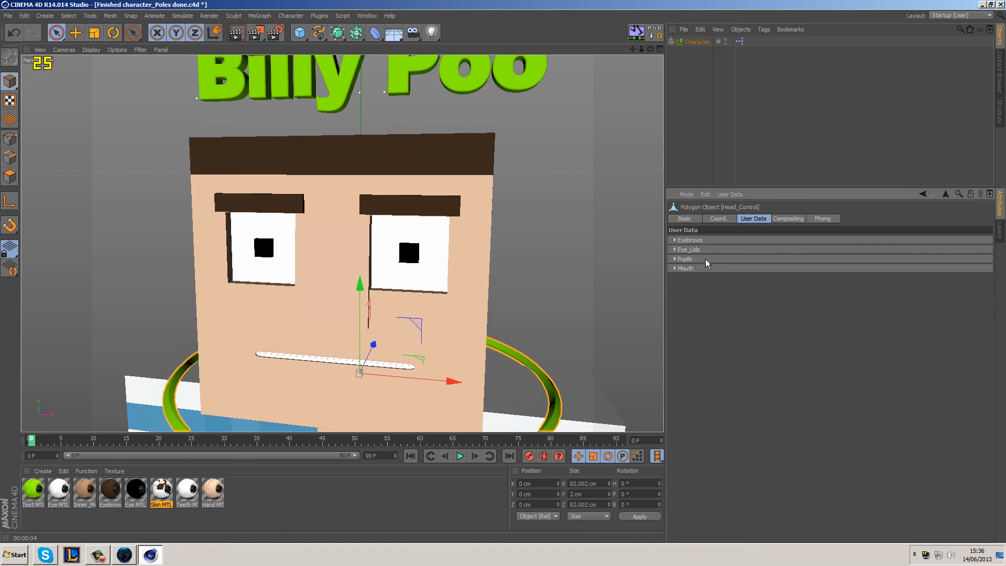
# - In the Pupils group, move Universal_Pupils to X -0.12, Y 0.093, offset the left and right pupils individually, and try the pupil scale sliders
pyautogui.click(706, 259)
pyautogui.moveTo(763, 285)
pyautogui.mouseDown()
pyautogui.moveTo(766, 313)
pyautogui.moveTo(781, 290)
pyautogui.moveTo(770, 284)
pyautogui.mouseUp()
pyautogui.moveTo(781, 329)
pyautogui.mouseDown()
pyautogui.moveTo(769, 329)
pyautogui.moveTo(770, 320)
pyautogui.mouseUp()
pyautogui.moveTo(767, 366); pyautogui.dragTo(664, 410)
pyautogui.moveTo(798, 413); pyautogui.dragTo(654, 434)
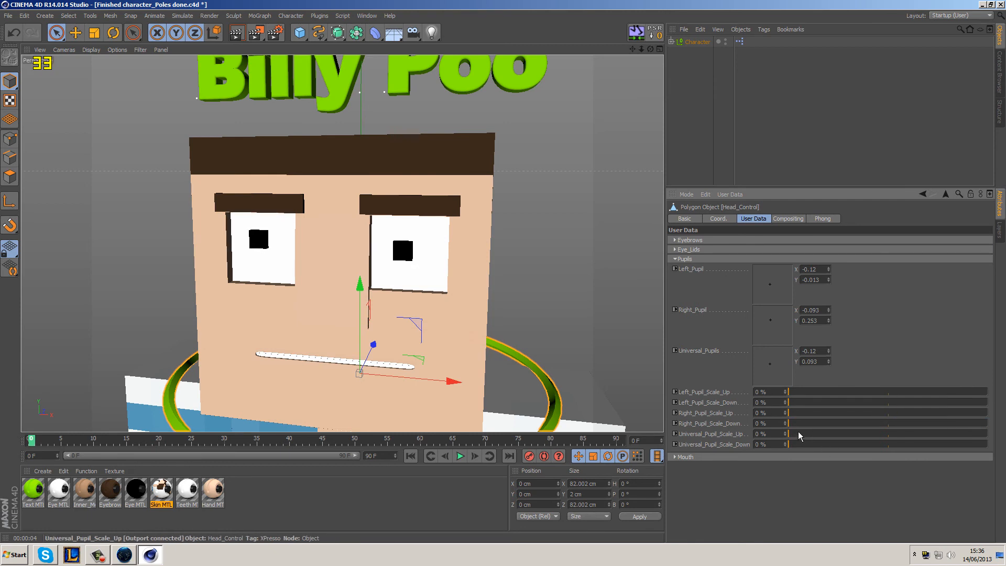
pyautogui.moveTo(1005, 418); pyautogui.dragTo(765, 446)
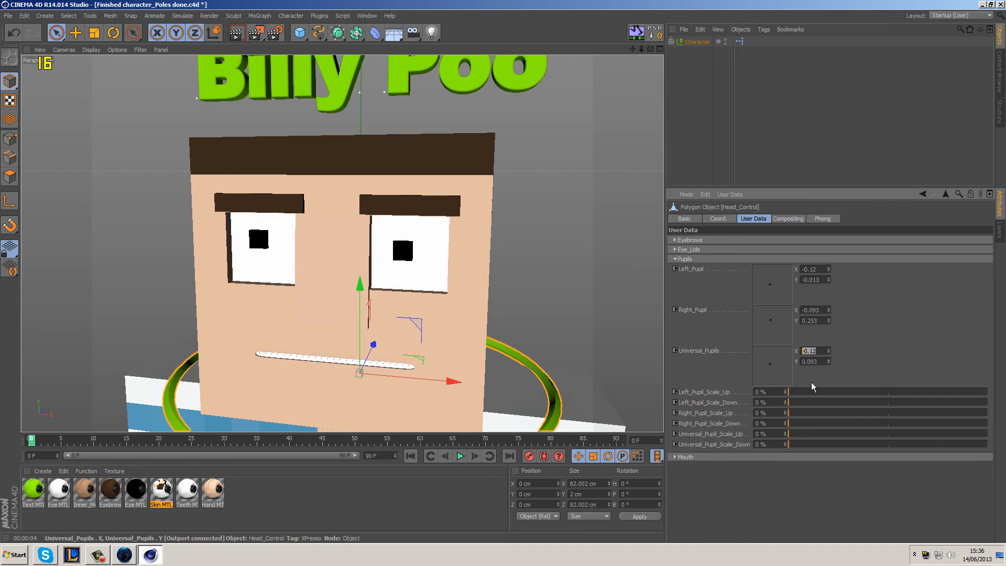
# - Reset the universal, right and left pupil positions to 0 and collapse the Pupils group
pyautogui.rightClick(829, 361)
pyautogui.rightClick(829, 310)
pyautogui.rightClick(832, 322)
pyautogui.rightClick(828, 320)
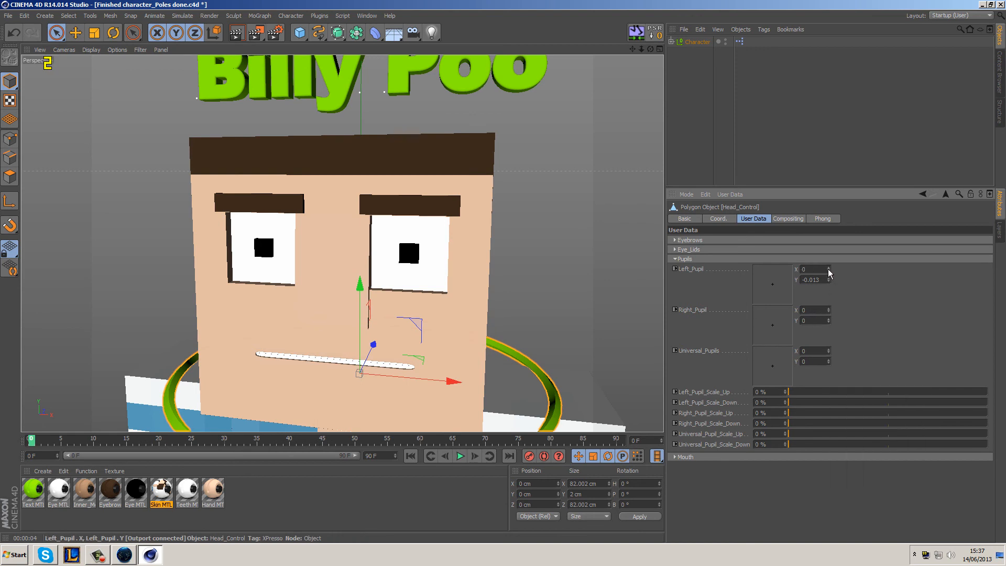
pyautogui.keyDown('alt'); pyautogui.moveTo(489, 307); pyautogui.dragTo(482, 232, button='middle'); pyautogui.keyUp('alt')
pyautogui.click(700, 257)
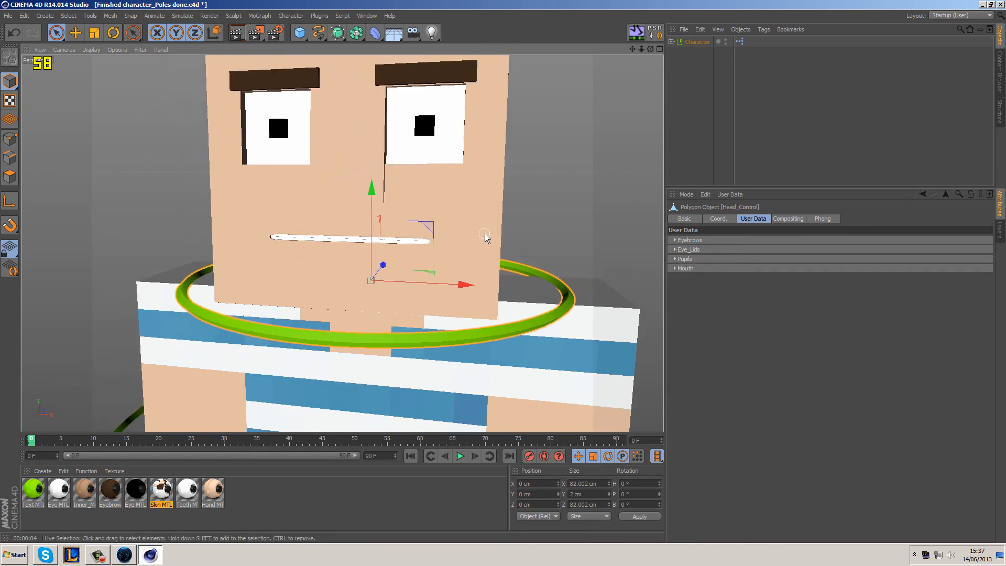
# - In the Mouth group, set Mouth_Smile_Frown Y to 1 and Mouth_Open_Close Y to 0.733, and render the view
pyautogui.click(714, 268)
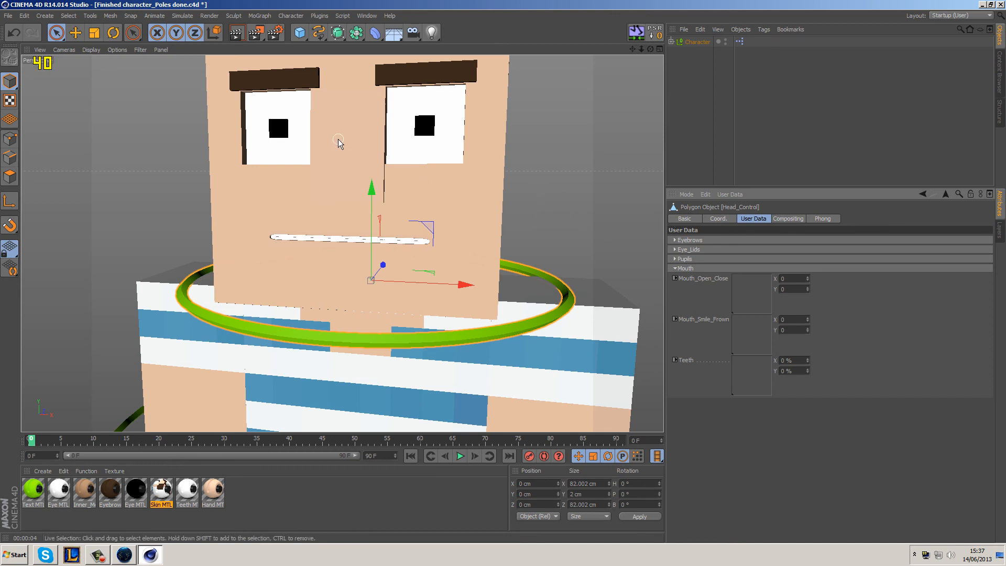
pyautogui.moveTo(736, 310); pyautogui.dragTo(741, 348)
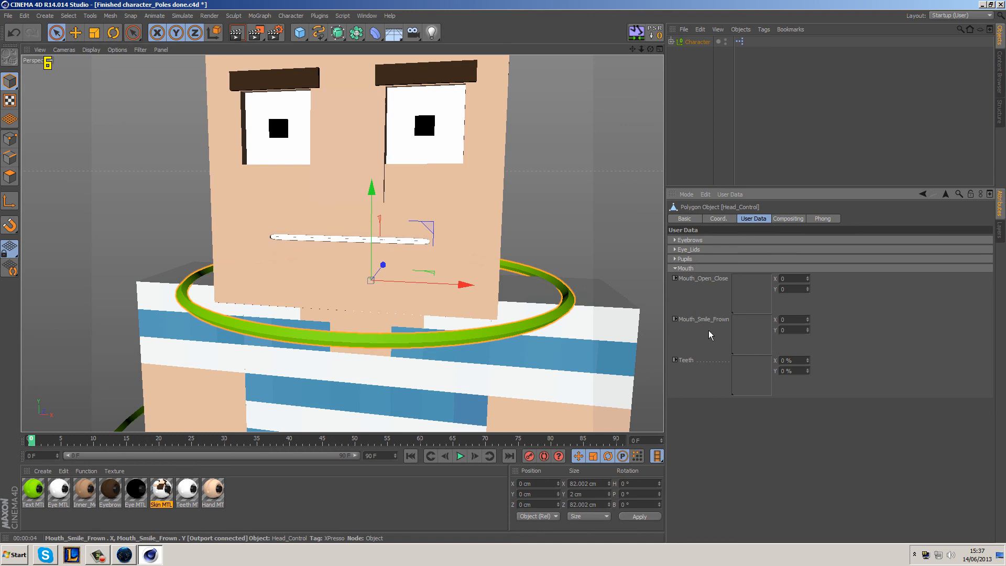
pyautogui.moveTo(736, 352); pyautogui.dragTo(714, 268)
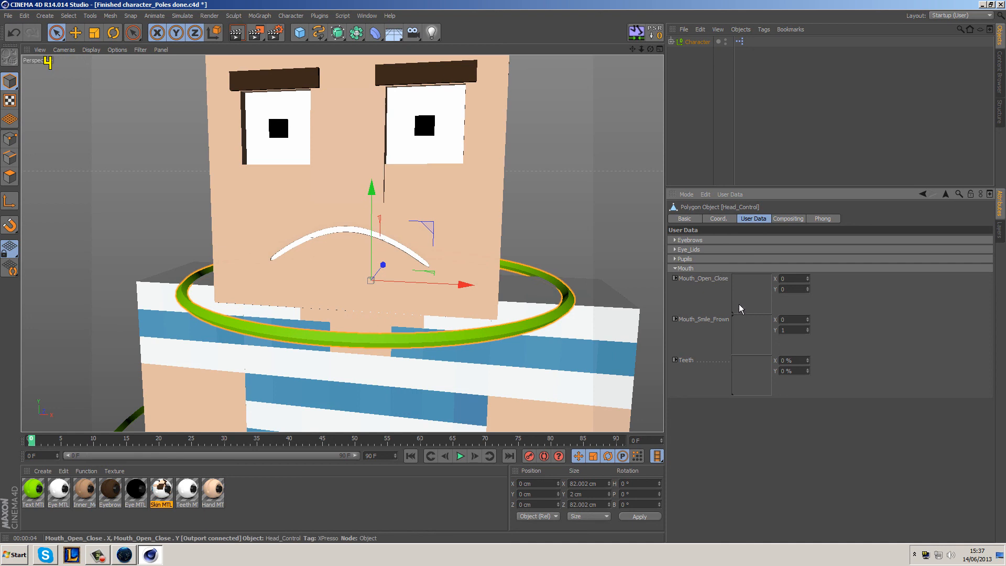
pyautogui.moveTo(738, 310); pyautogui.dragTo(704, 289)
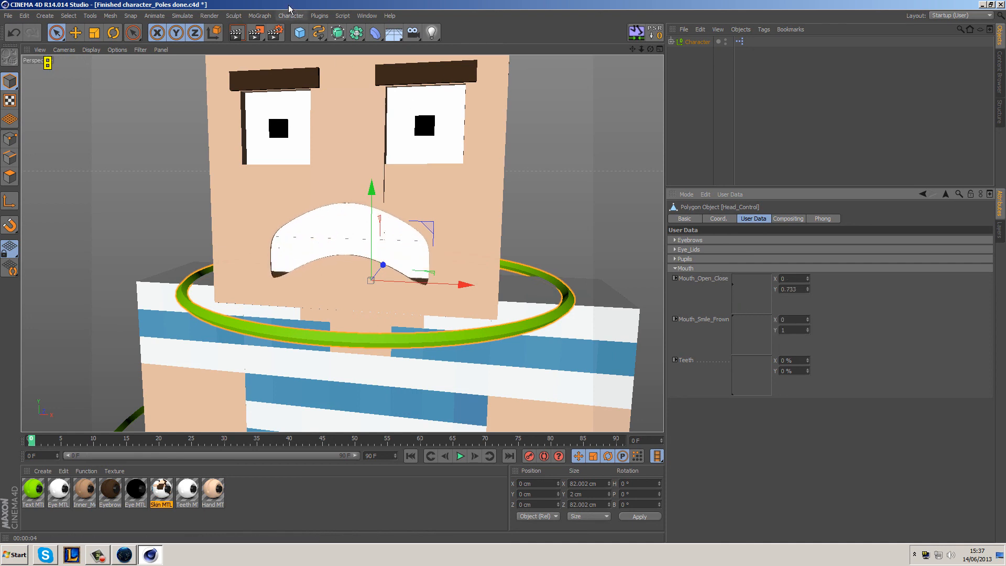
pyautogui.click(237, 33)
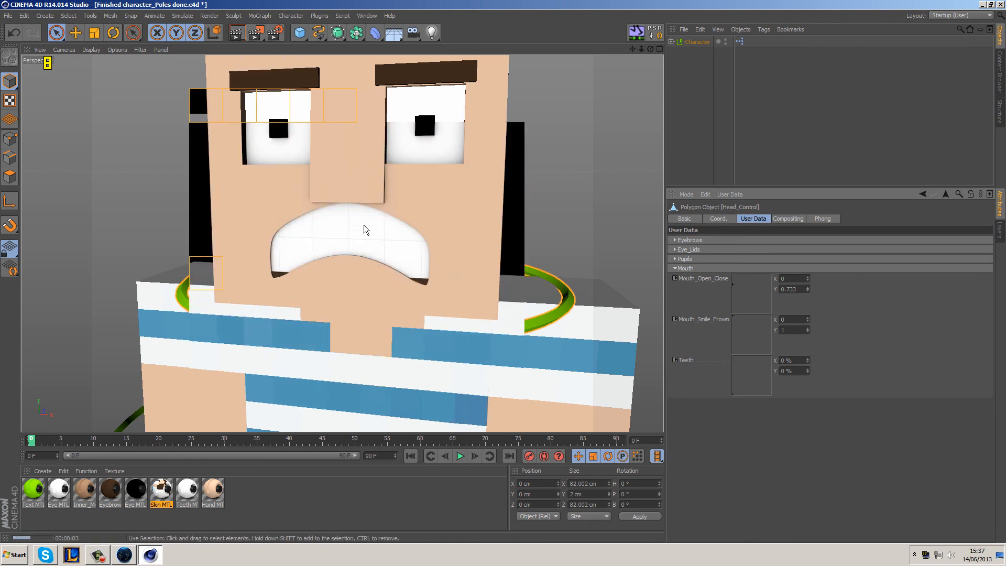
# - Part the teeth to Y 54.667%, reduce Mouth_Open_Close Y to 0.56 and Mouth_Smile_Frown Y to 0.533, rendering the view after each change
pyautogui.moveTo(734, 389); pyautogui.dragTo(734, 375)
pyautogui.click(237, 34)
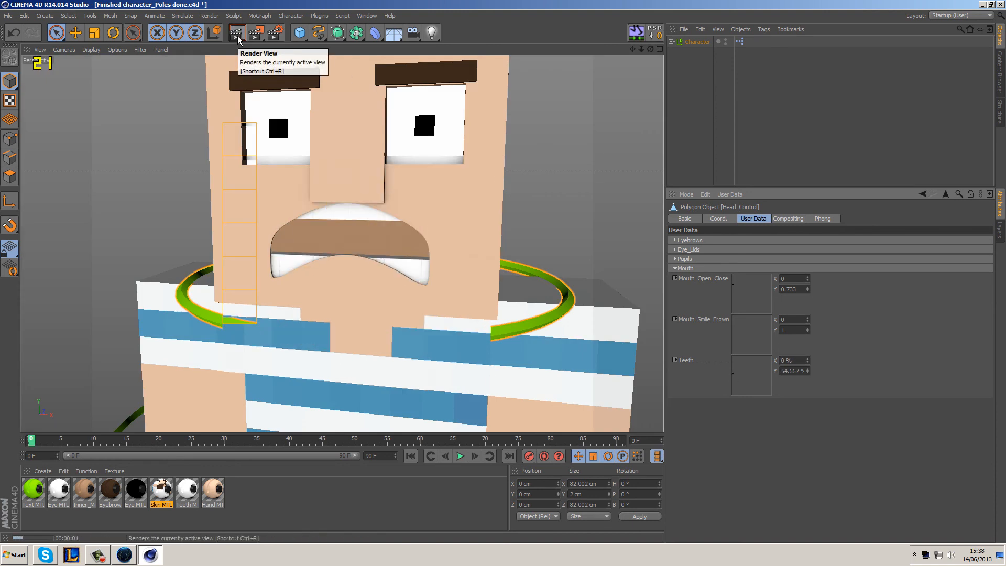
pyautogui.moveTo(734, 287); pyautogui.dragTo(733, 337)
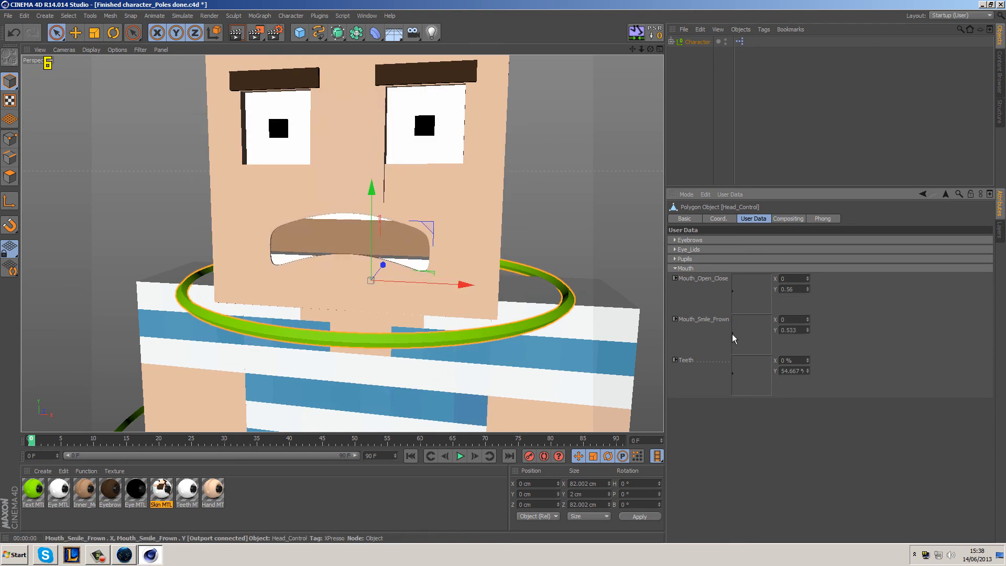
pyautogui.click(236, 33)
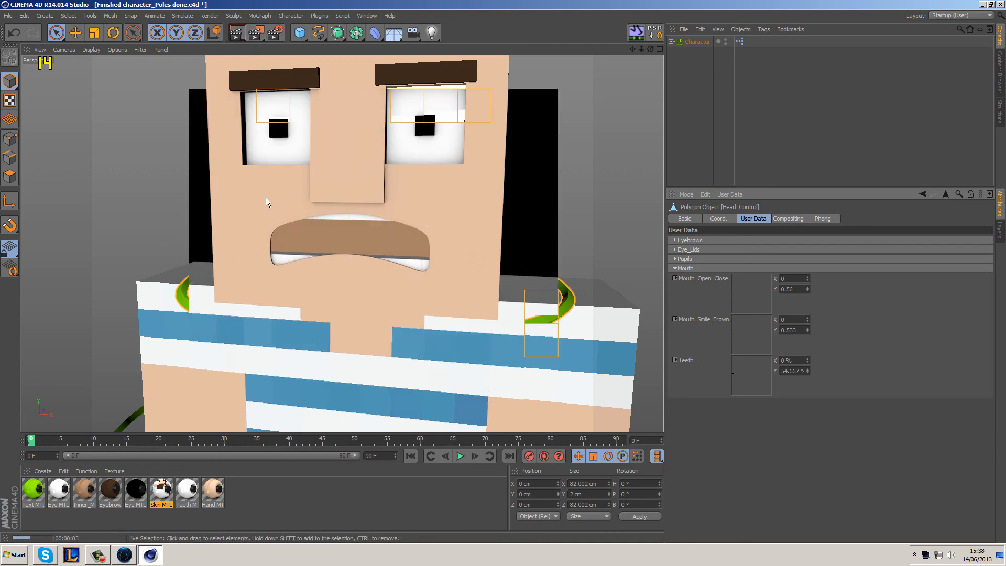
# - Change the Character object's Inner_Mouth_Color to a dark brown of R 78, G 60, B 47, and render the view
pyautogui.click(697, 41)
pyautogui.click(700, 273)
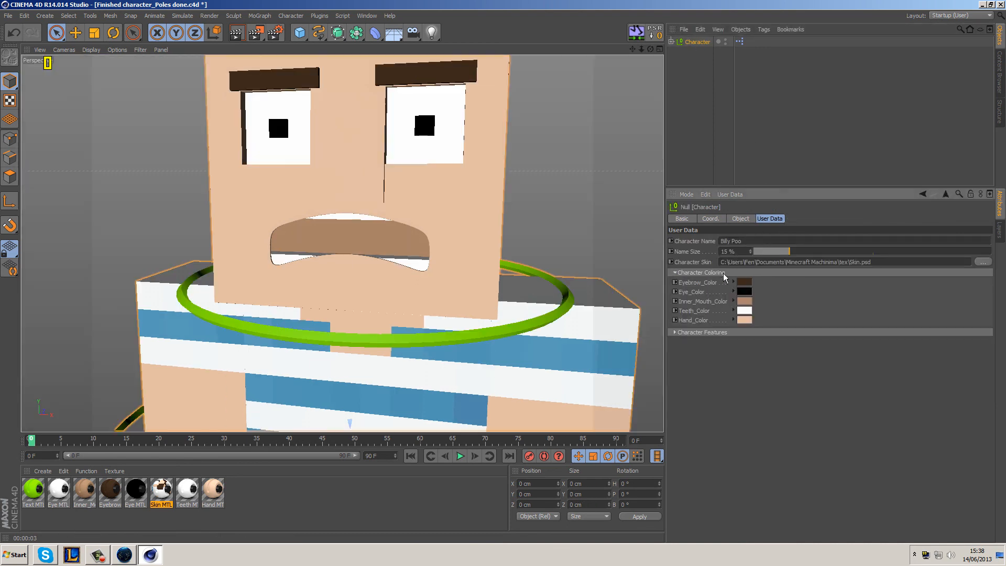
pyautogui.click(747, 305)
pyautogui.moveTo(716, 302); pyautogui.dragTo(713, 305)
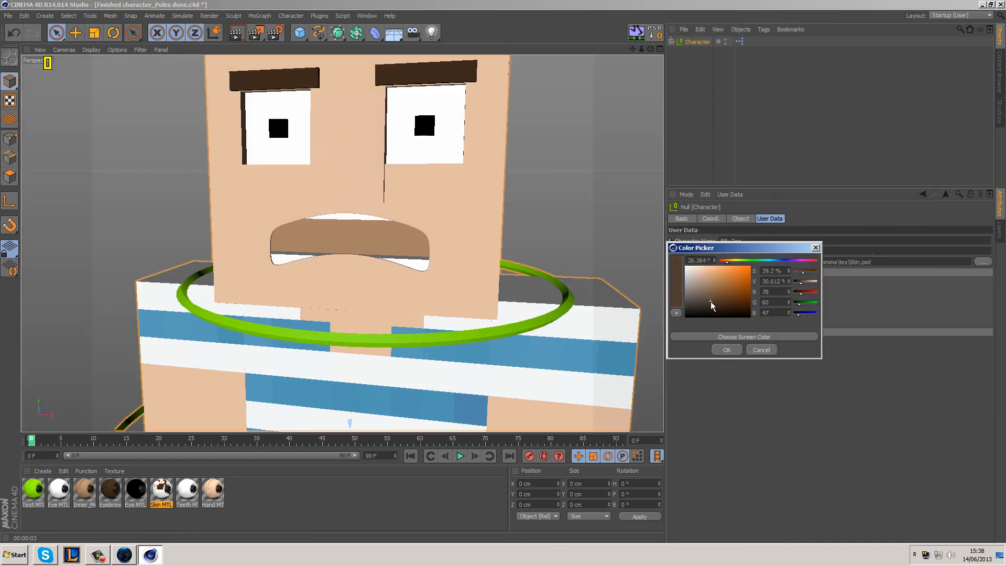
pyautogui.click(727, 350)
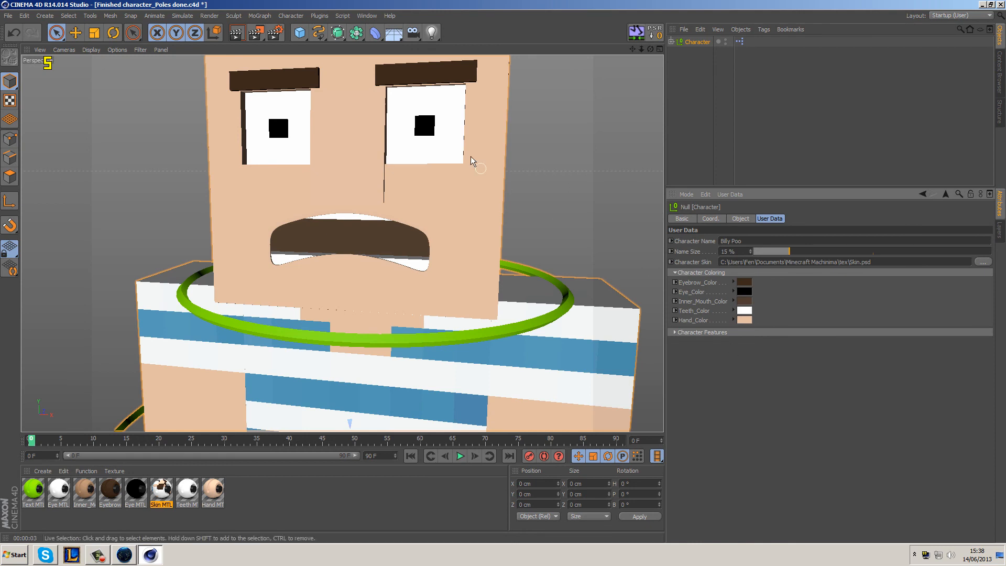
pyautogui.click(237, 33)
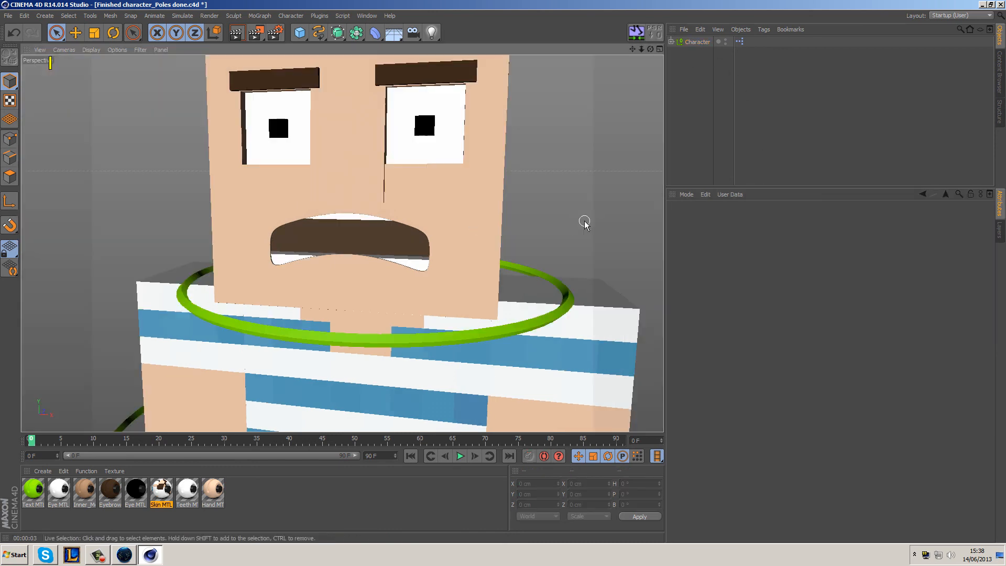
# - Give the head control a toothy smile with Teeth 29.333%/14.667%, Mouth_Open_Close 0.04/0.28 and Mouth_Smile_Frown 0.773/0.12, and render the view
pyautogui.click(548, 270)
pyautogui.moveTo(756, 382)
pyautogui.mouseDown()
pyautogui.moveTo(719, 365)
pyautogui.moveTo(749, 386)
pyautogui.moveTo(743, 394)
pyautogui.mouseUp()
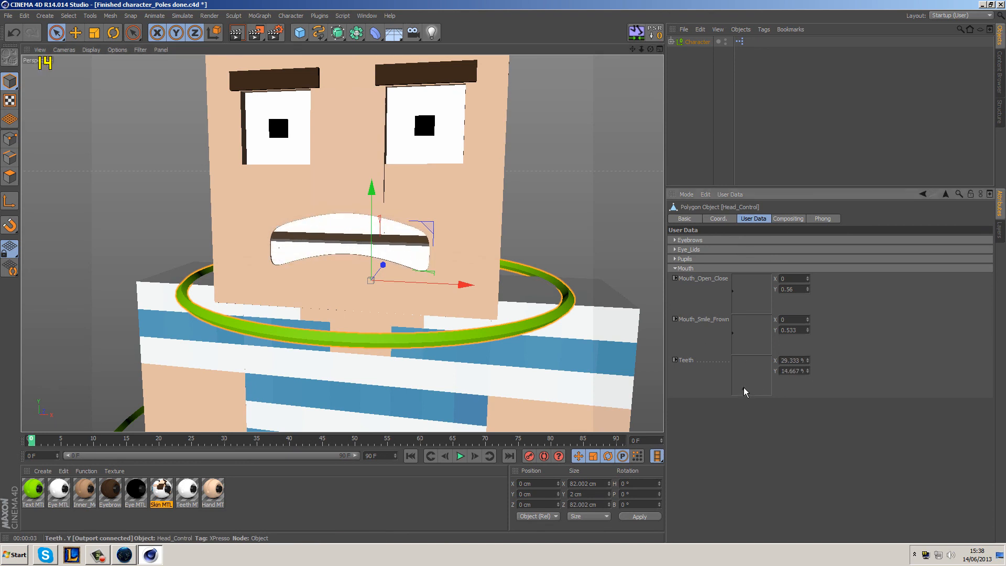
pyautogui.moveTo(738, 292); pyautogui.dragTo(762, 350)
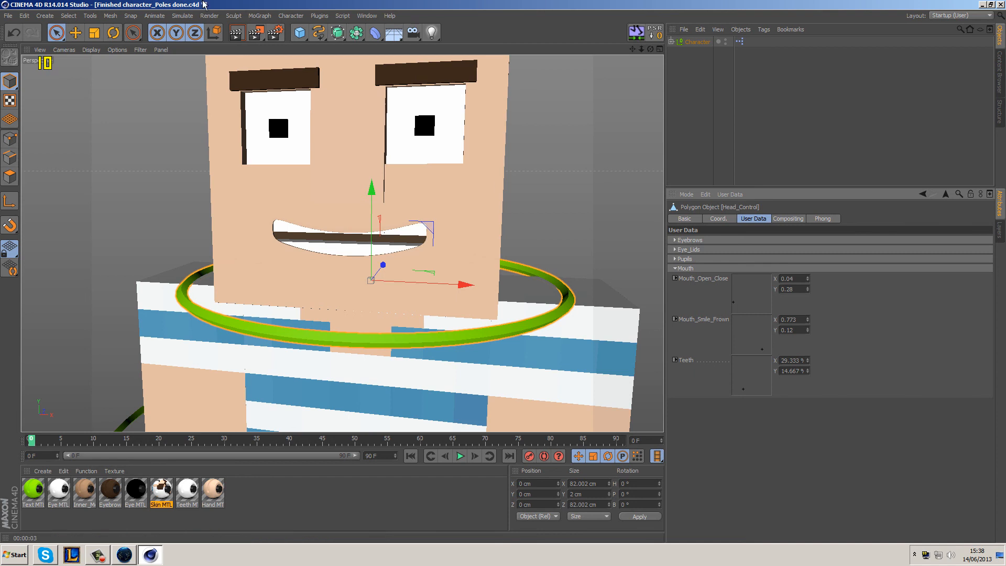
pyautogui.click(237, 34)
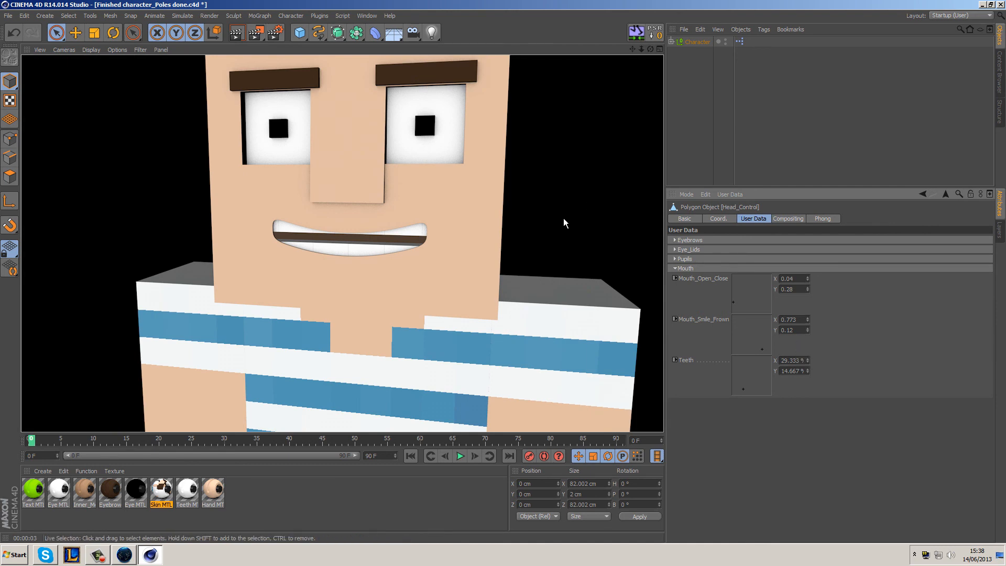
# - Collapse the Mouth group and set the left arm control's Lower_Thumb to 49%, Upper_Index to 37% and Lower_Index to 33%
pyautogui.click(706, 270)
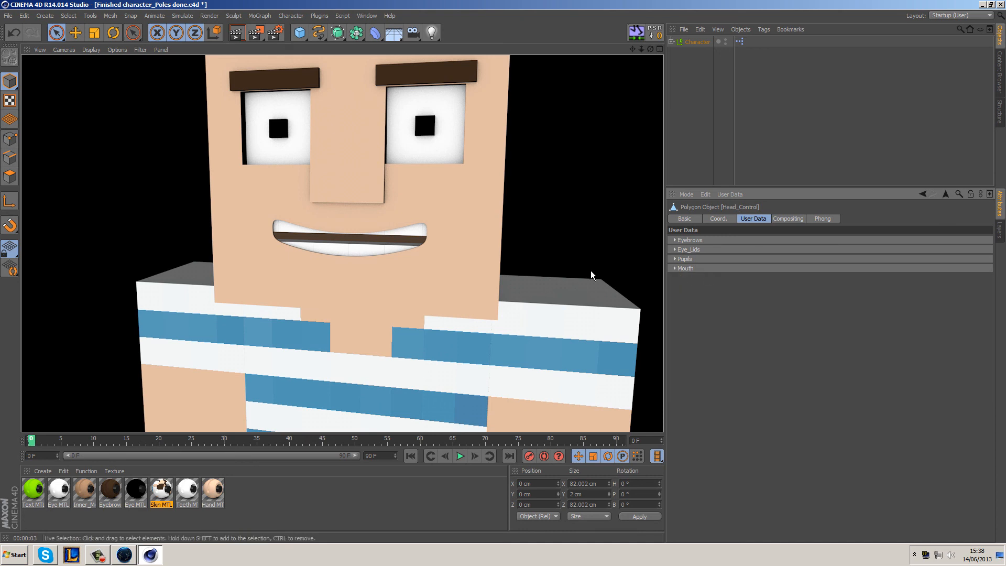
pyautogui.scroll(-6, 499, 197)
pyautogui.scroll(4, 541, 269)
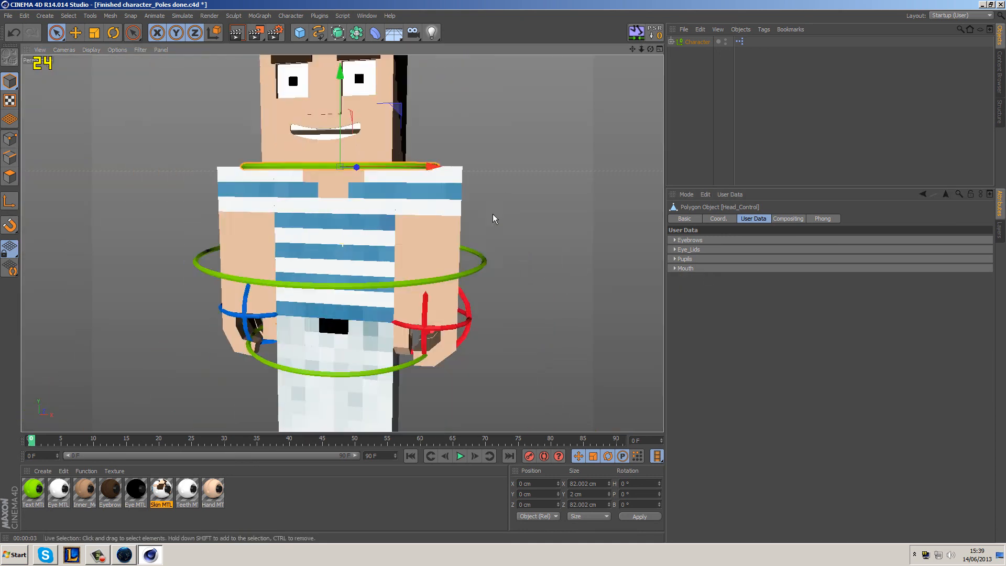
pyautogui.keyDown('alt'); pyautogui.moveTo(547, 227); pyautogui.dragTo(526, 233); pyautogui.keyUp('alt')
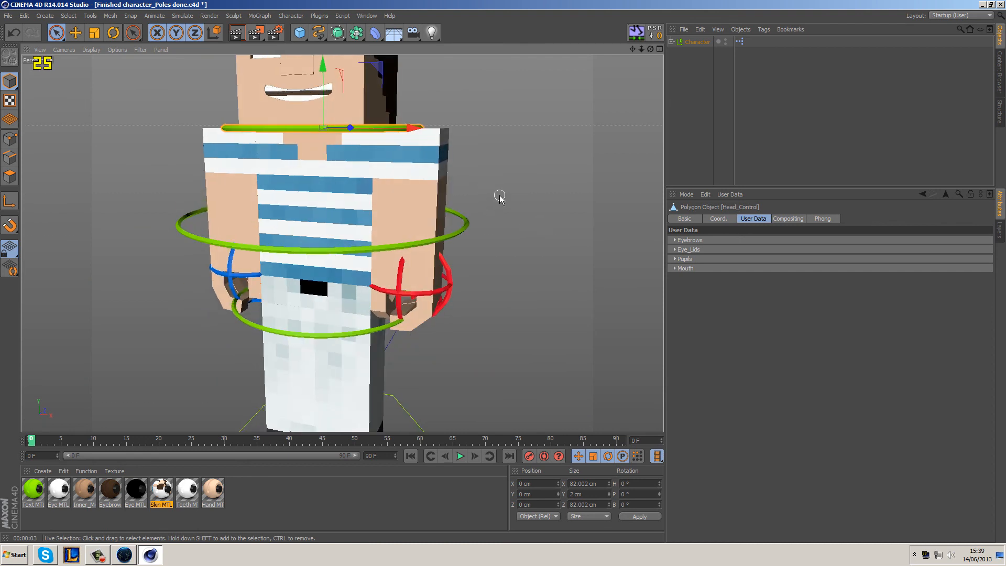
pyautogui.keyDown('alt'); pyautogui.moveTo(502, 197); pyautogui.dragTo(535, 207, button='middle'); pyautogui.keyUp('alt')
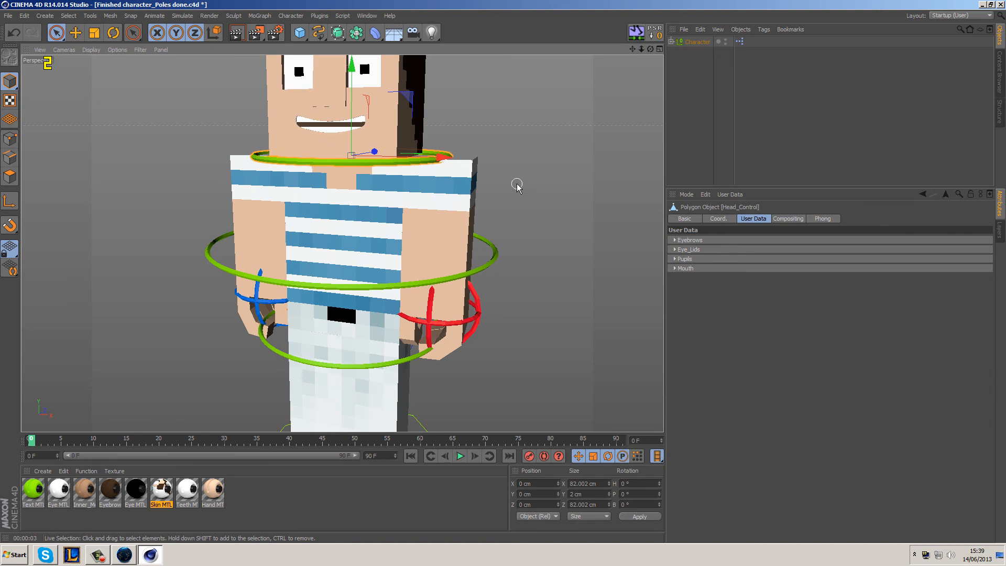
pyautogui.click(478, 319)
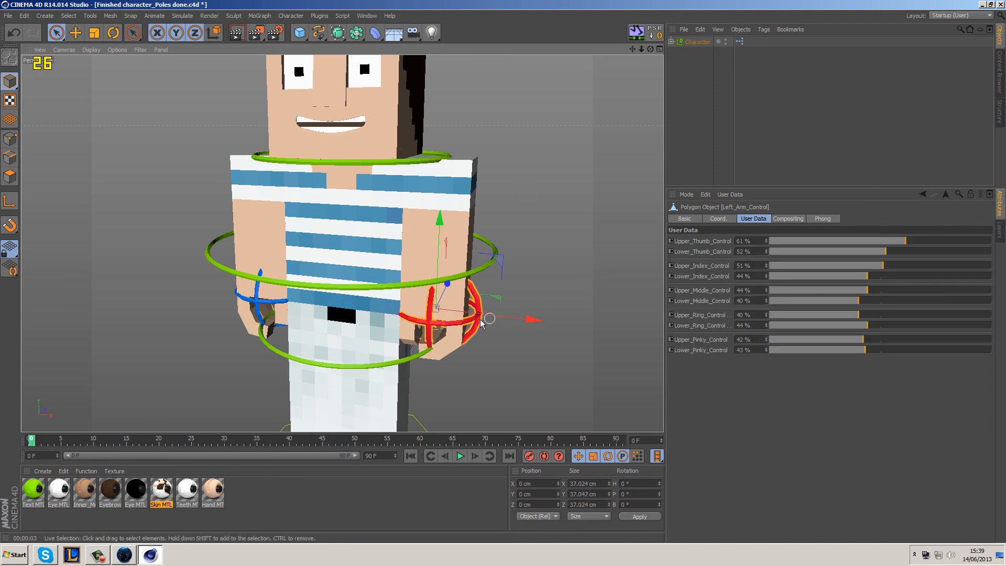
pyautogui.moveTo(880, 253); pyautogui.dragTo(845, 280)
pyautogui.click(865, 277)
pyautogui.click(865, 277)
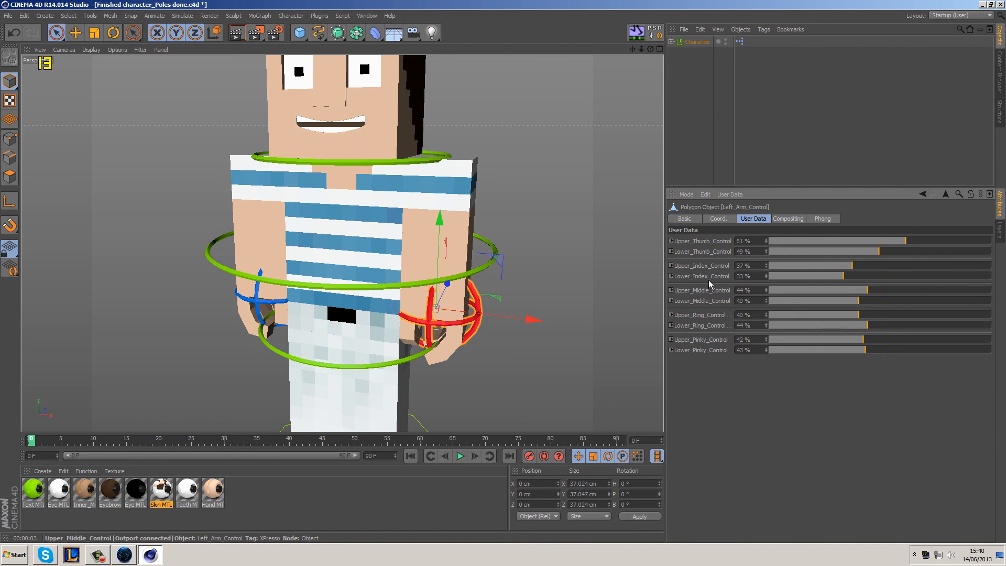
# - View the finger user data of the right arm control and of the left arm control
pyautogui.click(252, 295)
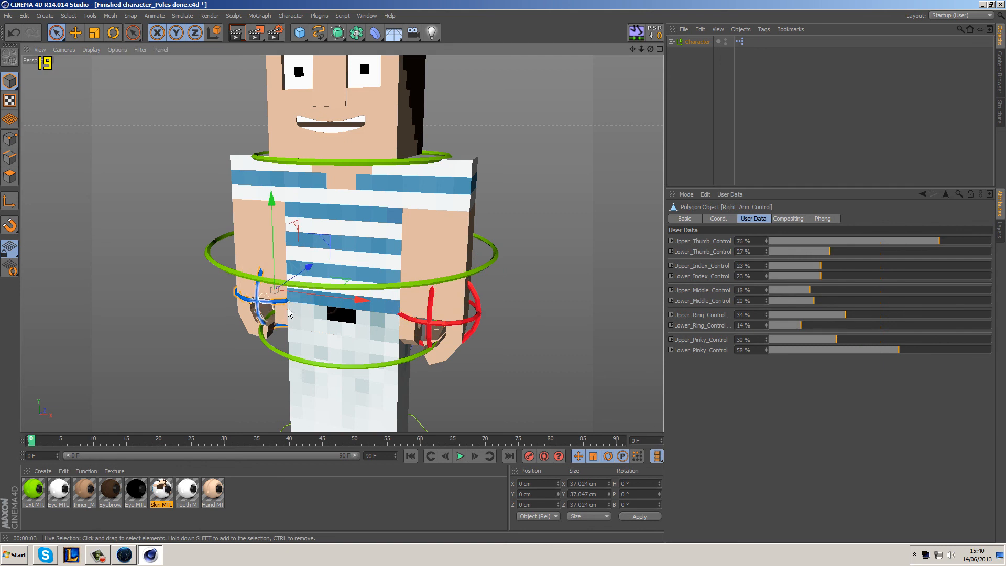
pyautogui.click(580, 189)
pyautogui.keyDown('alt'); pyautogui.moveTo(605, 267); pyautogui.dragTo(482, 279); pyautogui.keyUp('alt')
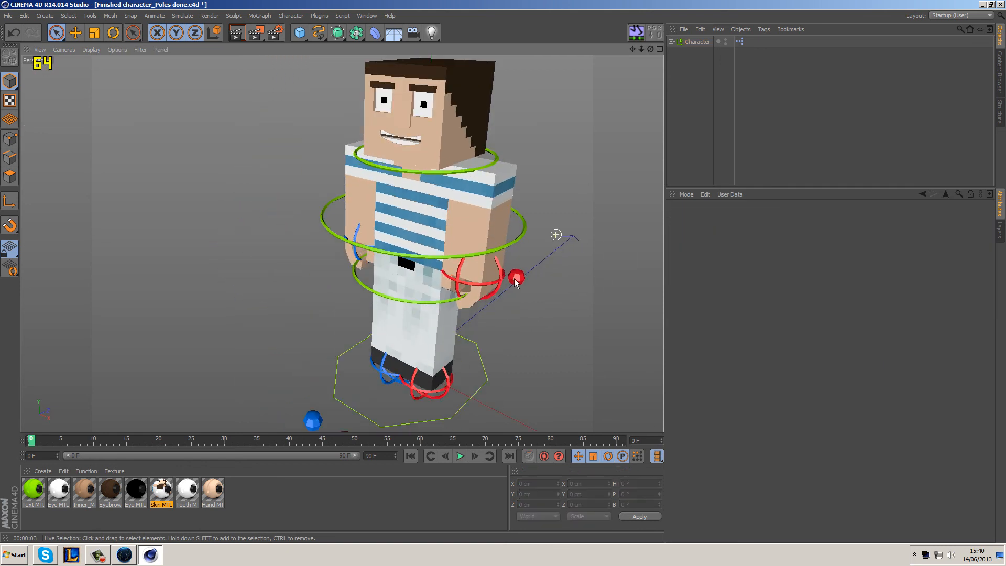
pyautogui.click(498, 271)
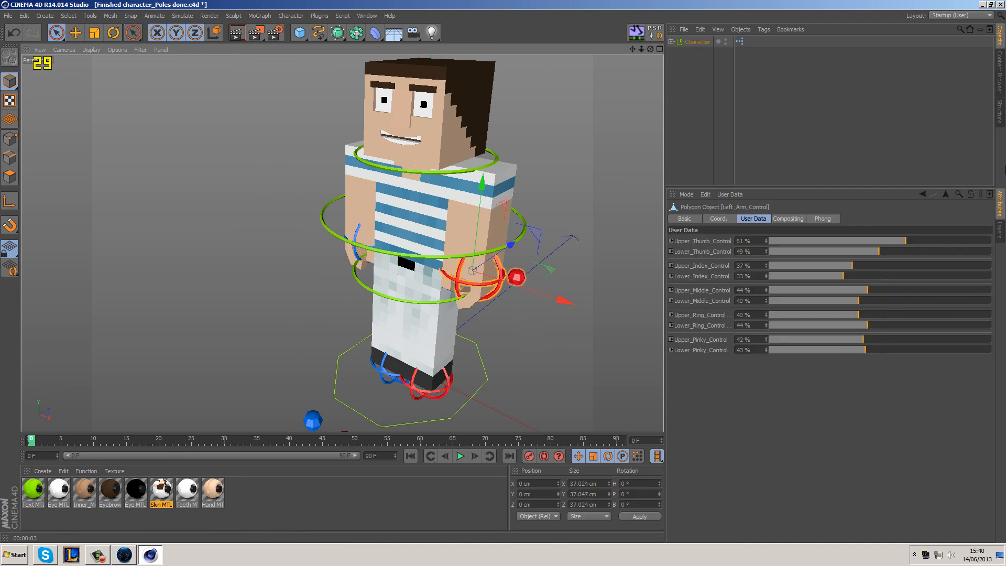
# - Unlock the Geometry layer and test selecting the left arm's control and mesh in the viewport, clearing the selection at the end
pyautogui.click(700, 228)
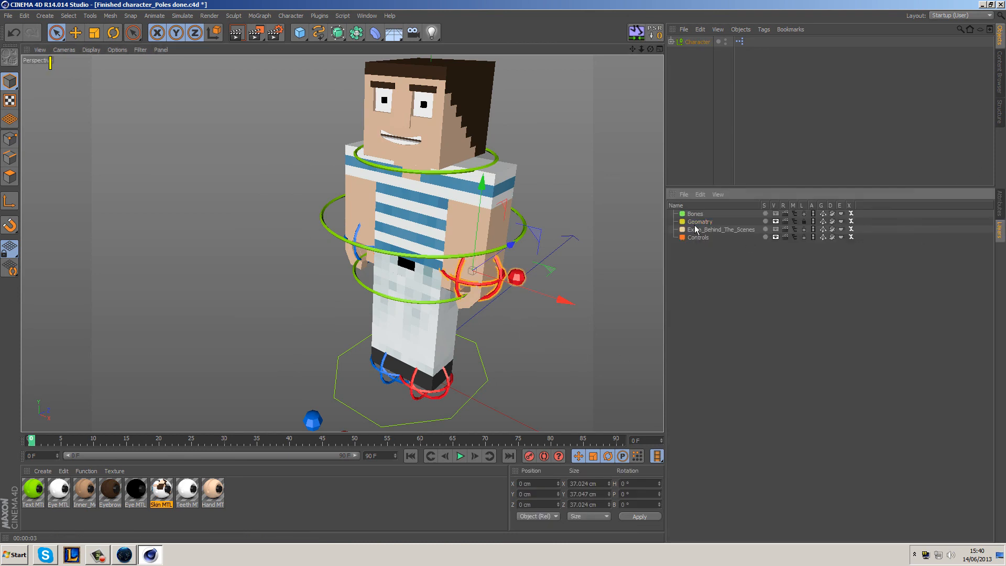
pyautogui.click(704, 224)
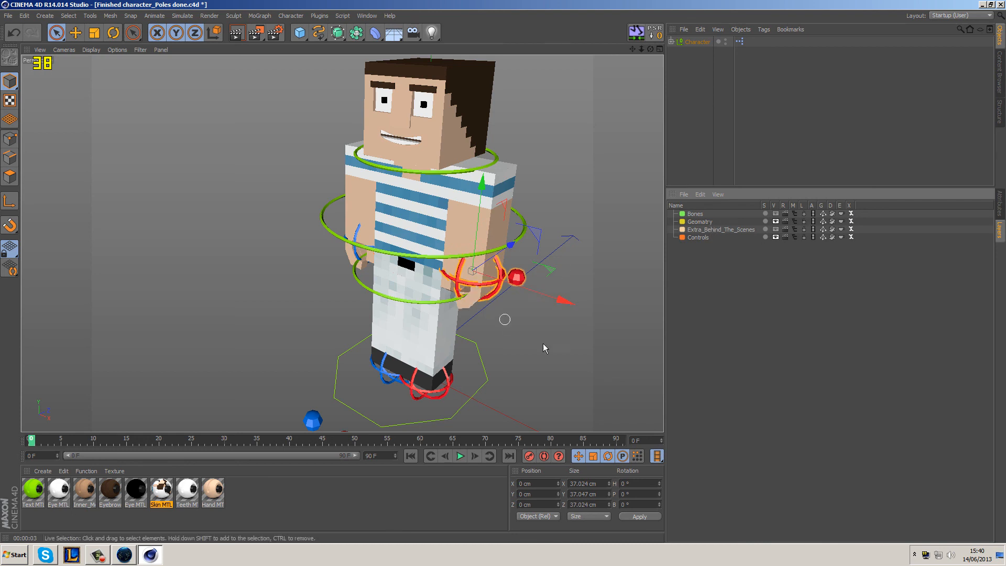
pyautogui.click(511, 325)
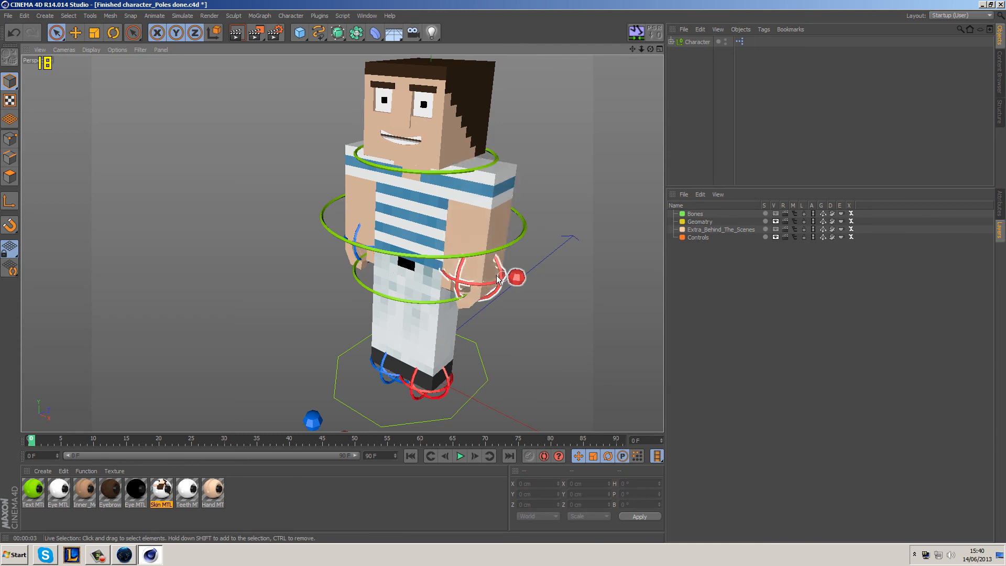
pyautogui.click(482, 285)
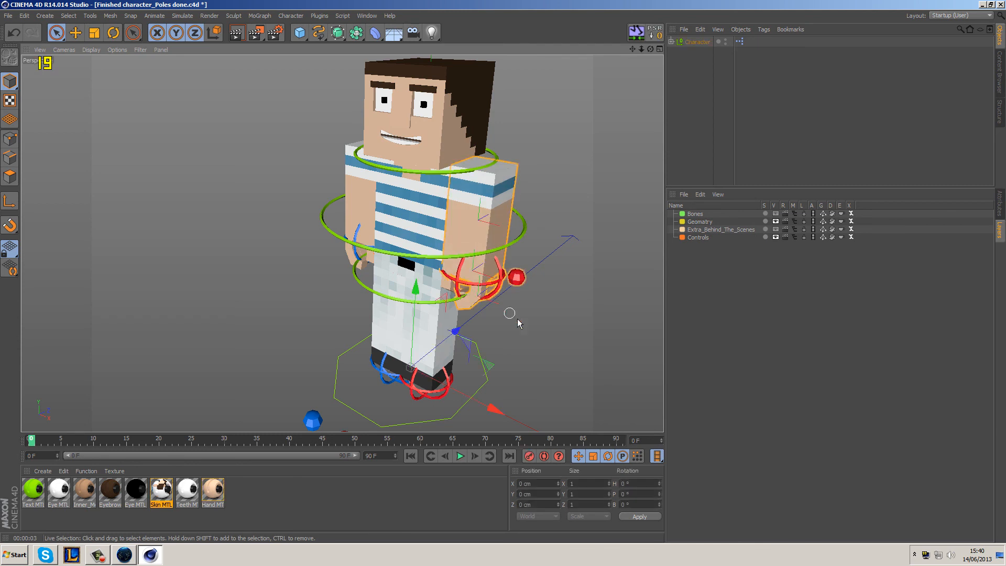
pyautogui.click(488, 217)
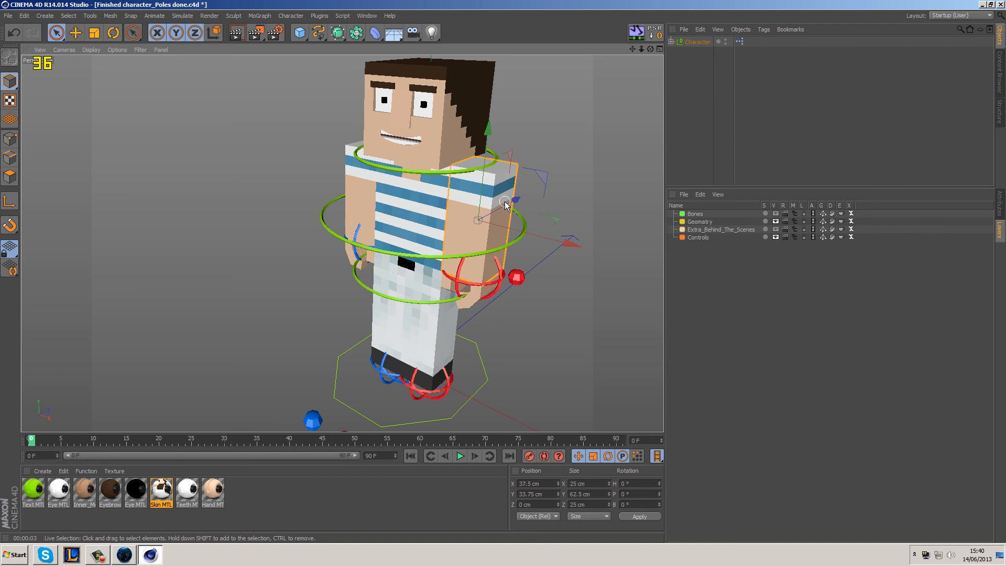
pyautogui.click(482, 299)
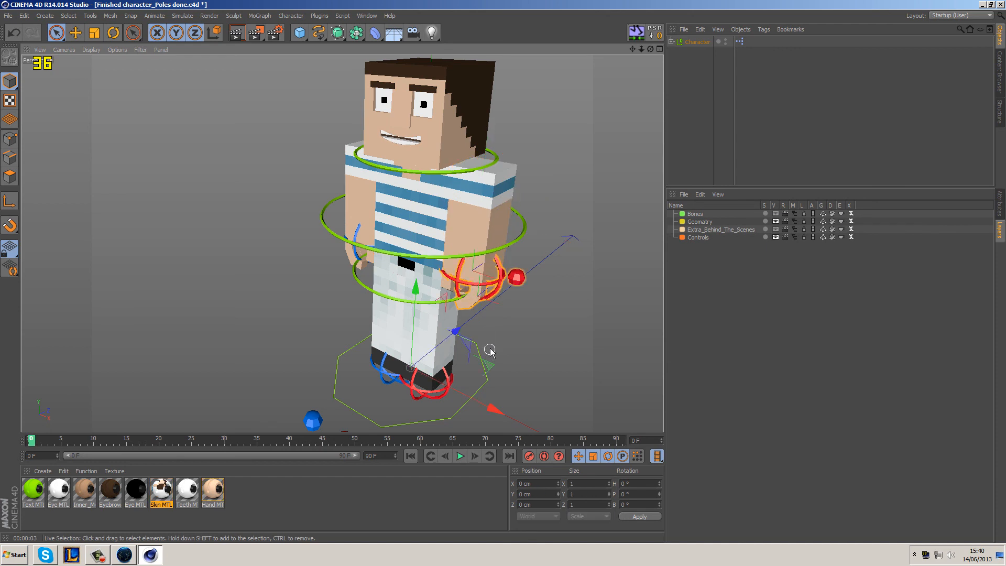
pyautogui.click(481, 260)
pyautogui.click(454, 278)
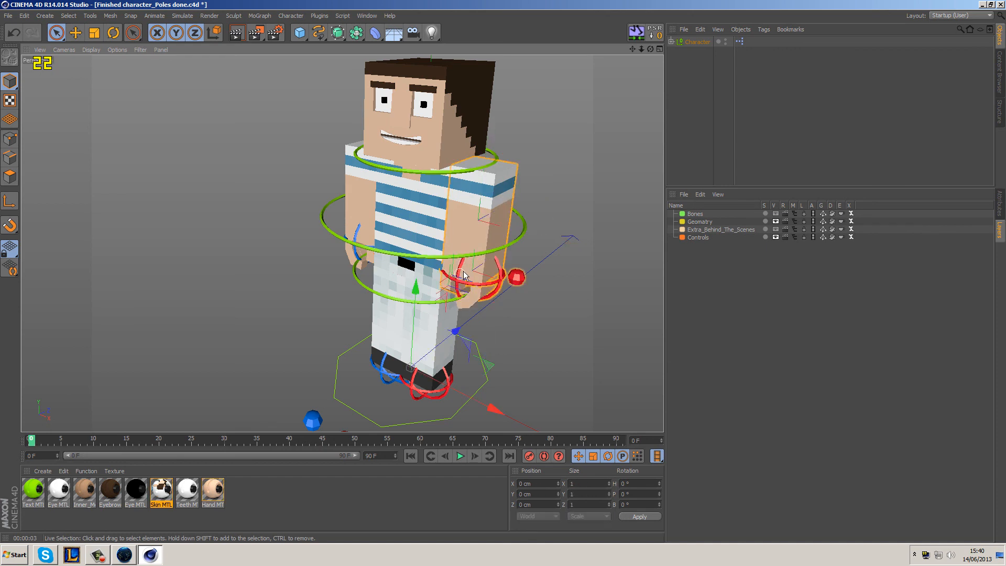
pyautogui.click(576, 270)
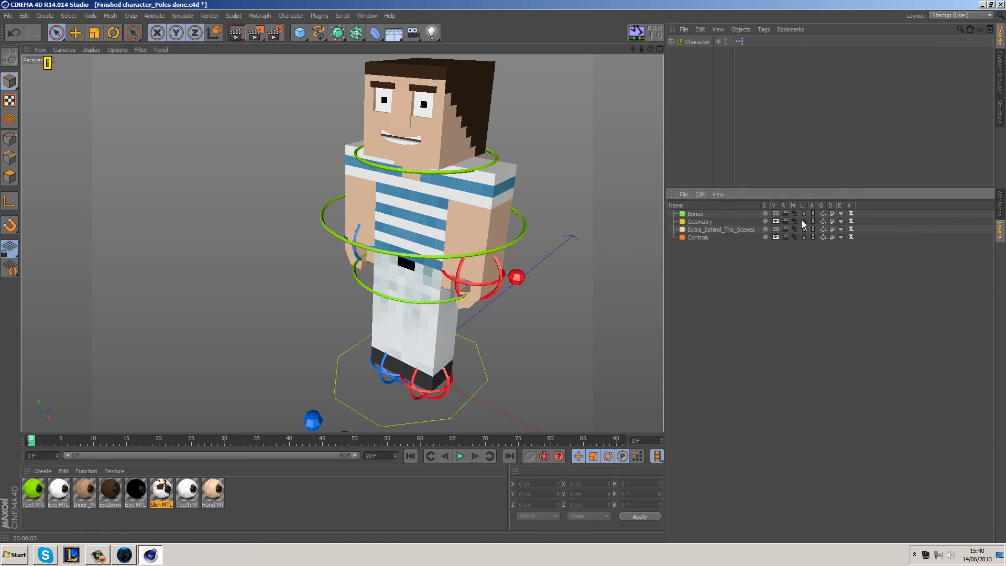
# - Lock the Geometry layer, try moving the left arm control to Z -40.463 cm, and return it to its original position
pyautogui.click(497, 288)
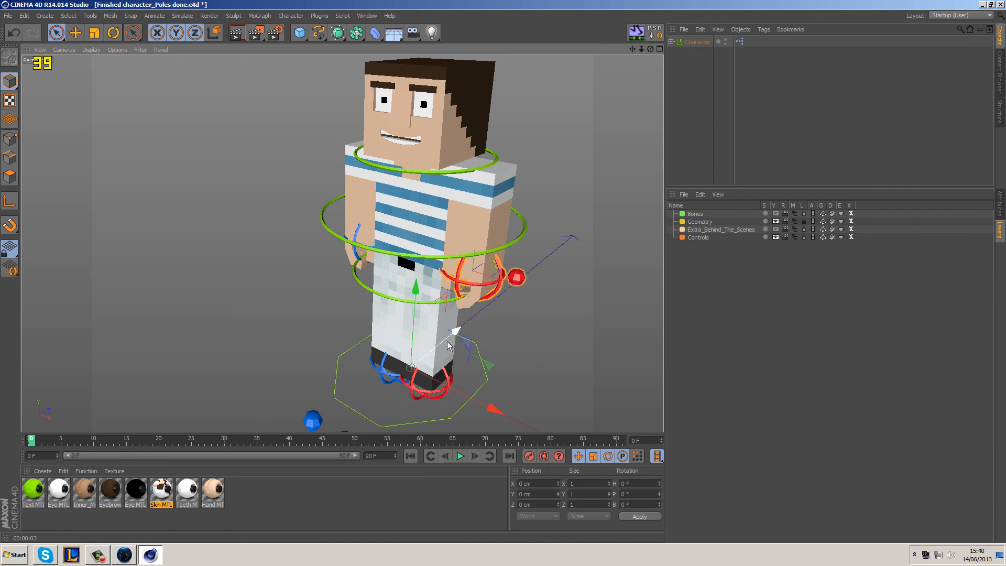
pyautogui.keyDown('alt'); pyautogui.moveTo(564, 328); pyautogui.dragTo(482, 256); pyautogui.keyUp('alt')
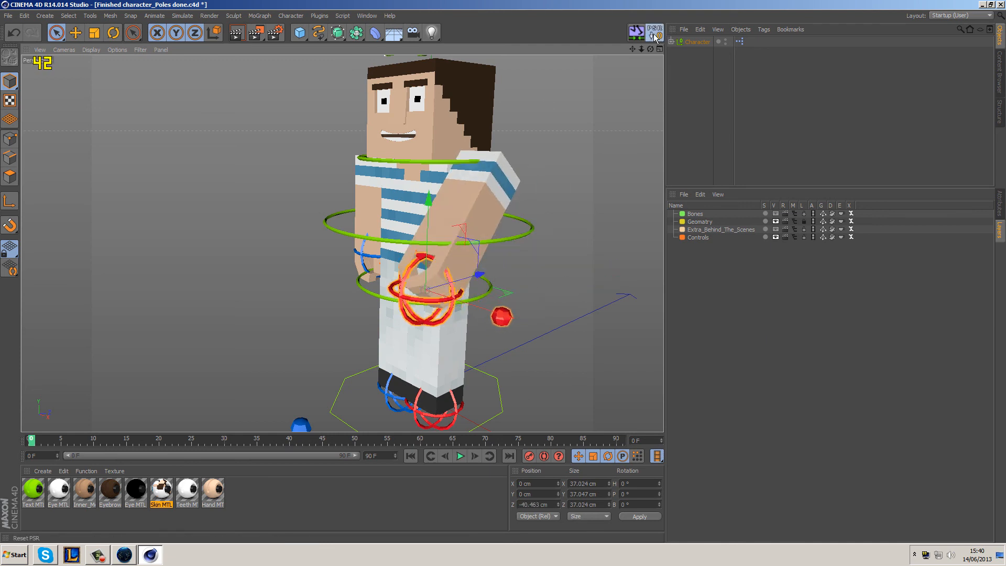
pyautogui.hotkey('ctrl', 'z')
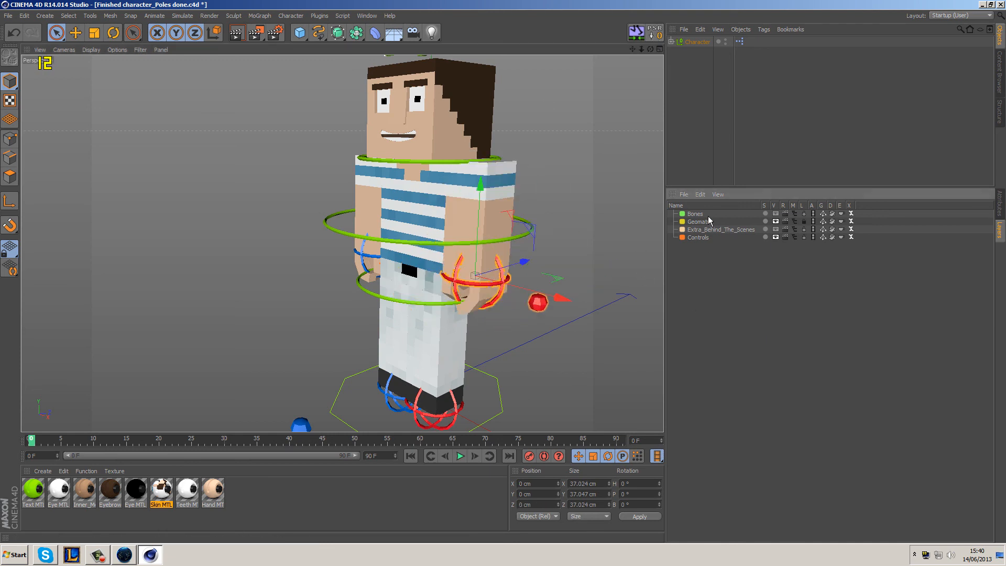
# - Switch the viewport visibility of the Bones, Controls and Extra_Behind_The_Scenes layers and restore each one
pyautogui.click(776, 214)
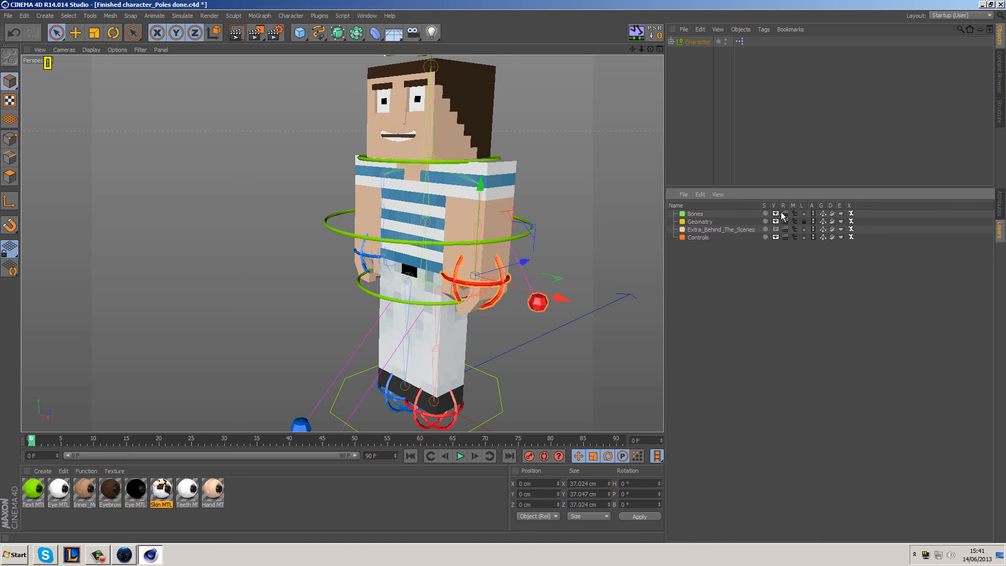
pyautogui.click(775, 214)
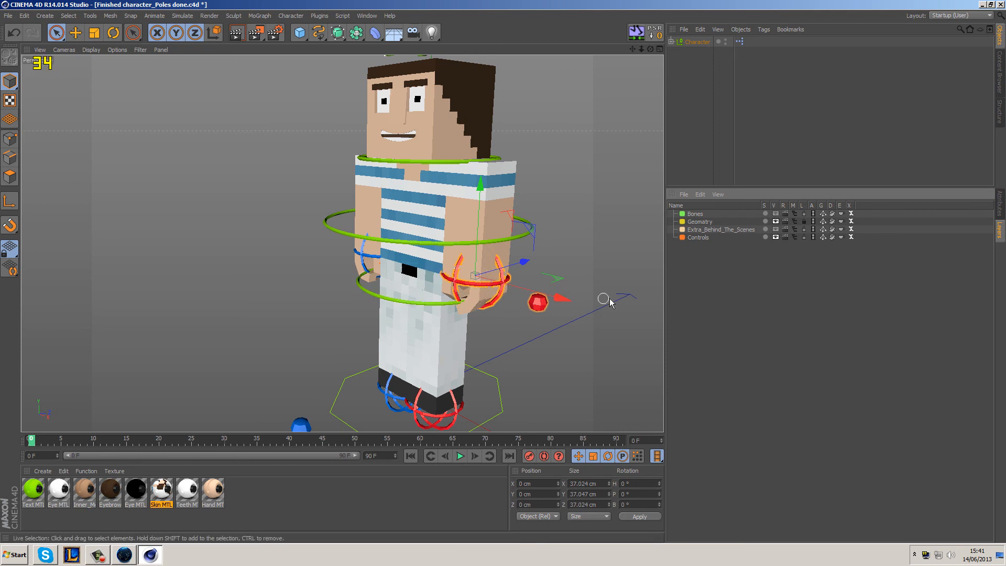
pyautogui.click(776, 237)
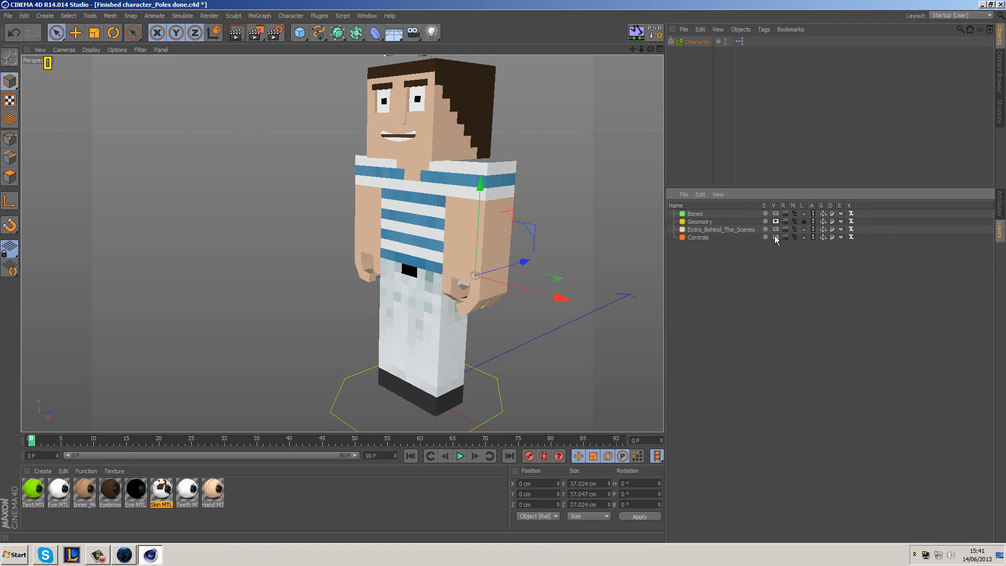
pyautogui.click(775, 238)
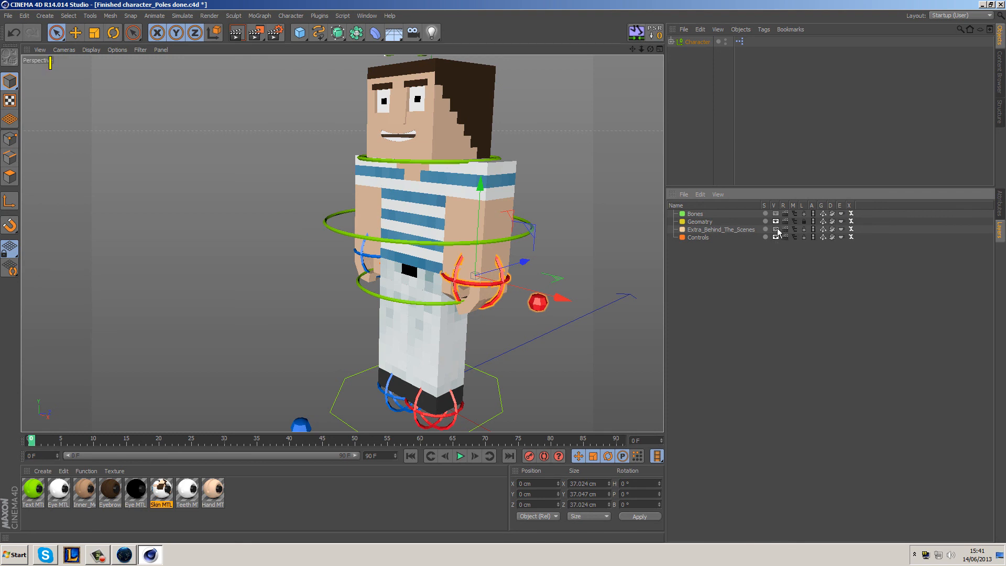
pyautogui.click(776, 230)
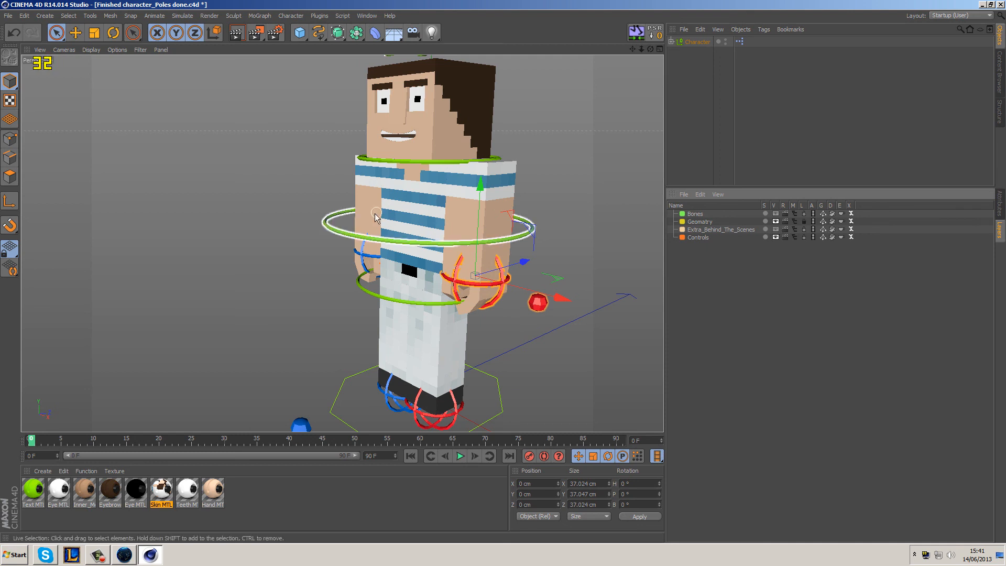
# - Examine the contents of the Character's Hidden_Stuff, Bones and Character Controls groups, collapsing the hierarchy at the end
pyautogui.click(672, 41)
pyautogui.click(698, 84)
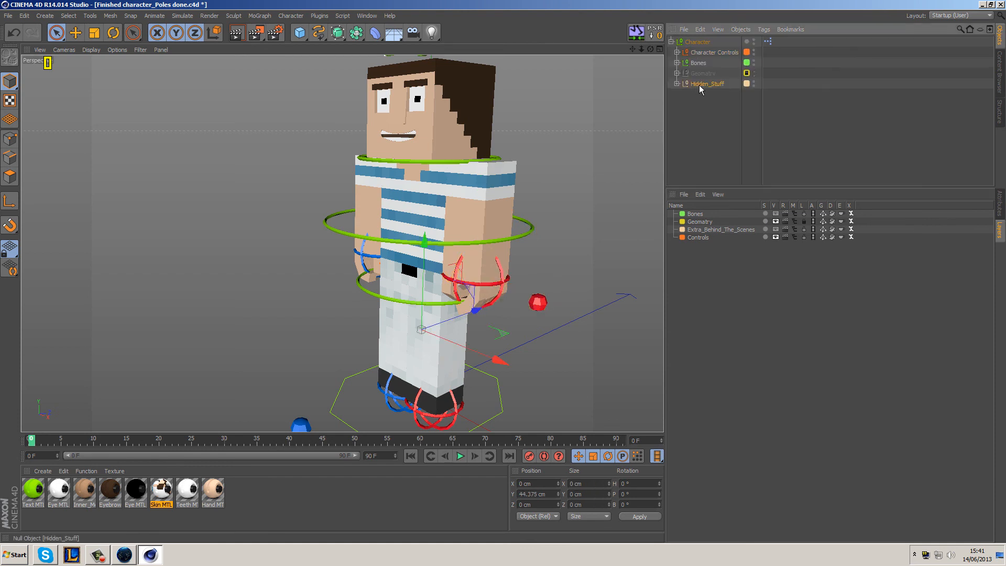
pyautogui.click(677, 84)
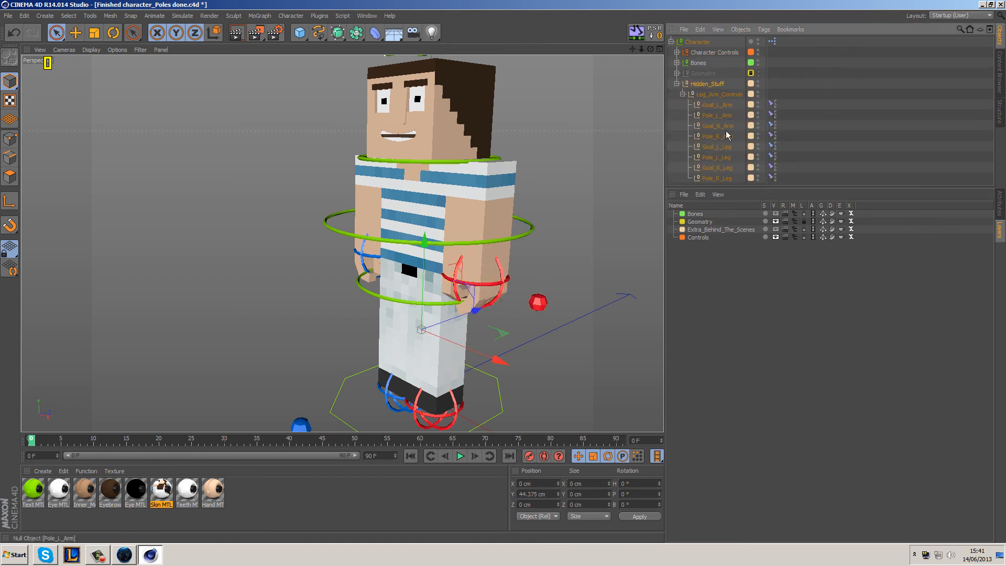
pyautogui.click(677, 84)
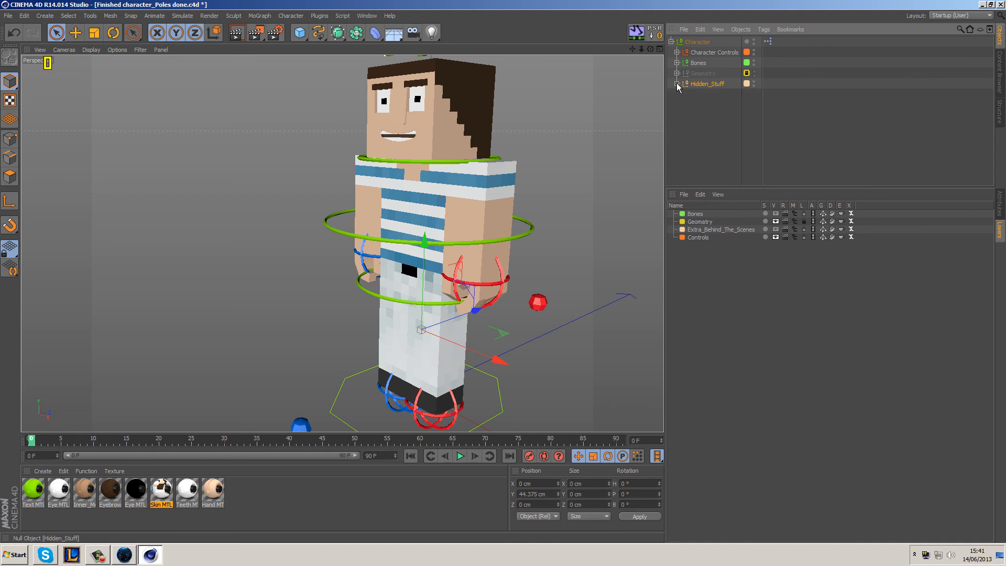
pyautogui.click(672, 61)
pyautogui.click(675, 62)
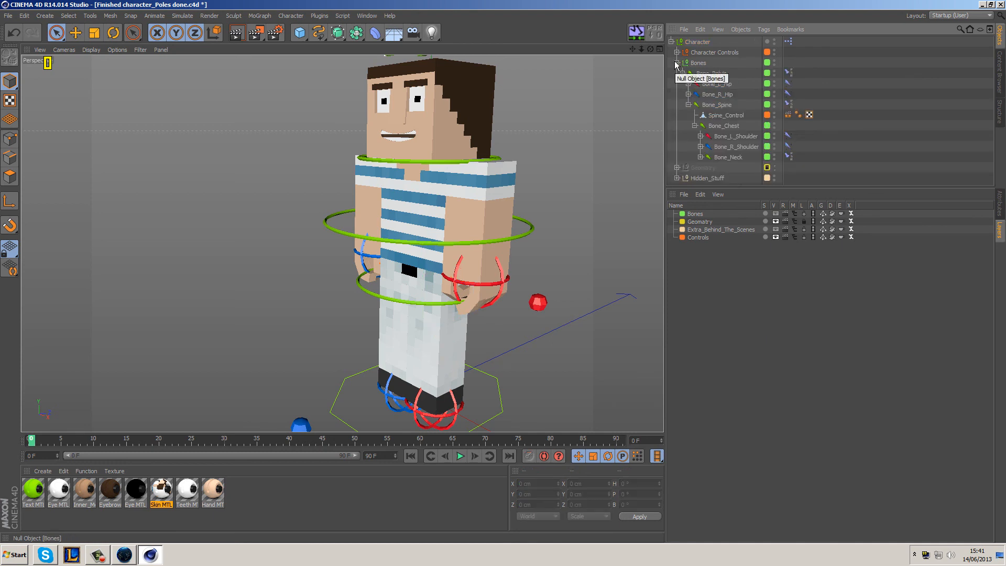
pyautogui.click(676, 62)
pyautogui.click(676, 53)
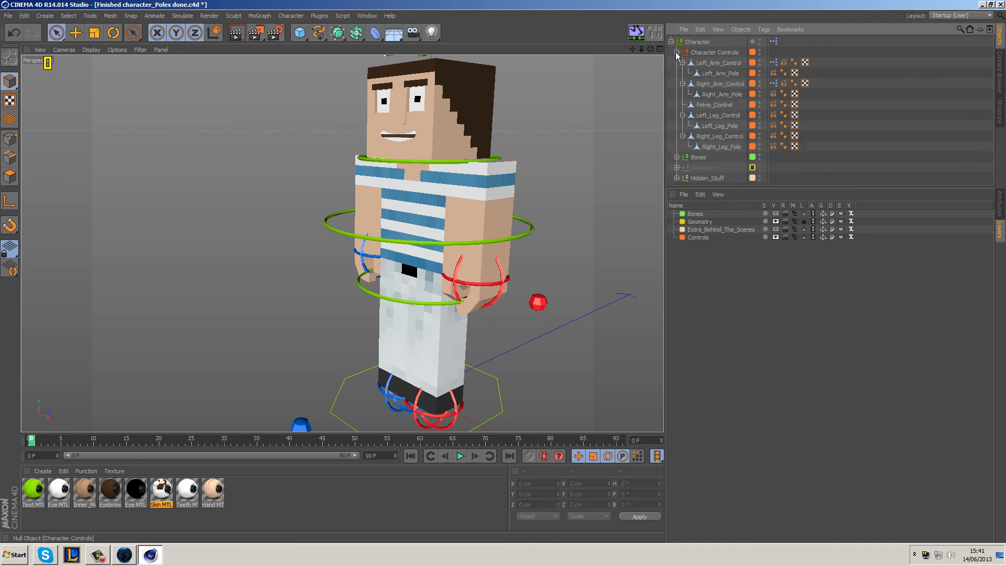
pyautogui.click(677, 52)
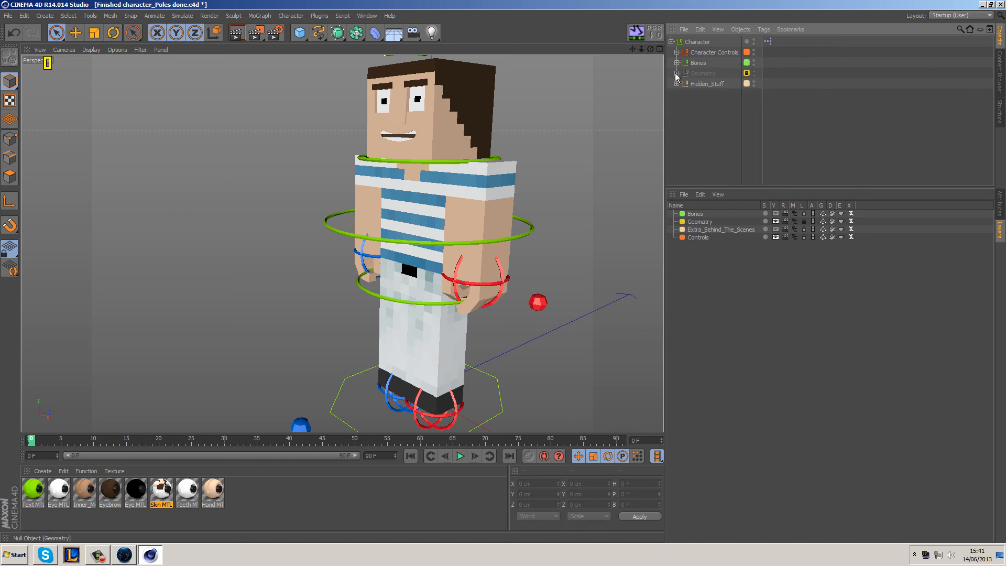
pyautogui.click(671, 42)
# - Return to the Attribute Manager and view the whole character together with its name text
pyautogui.click(1000, 205)
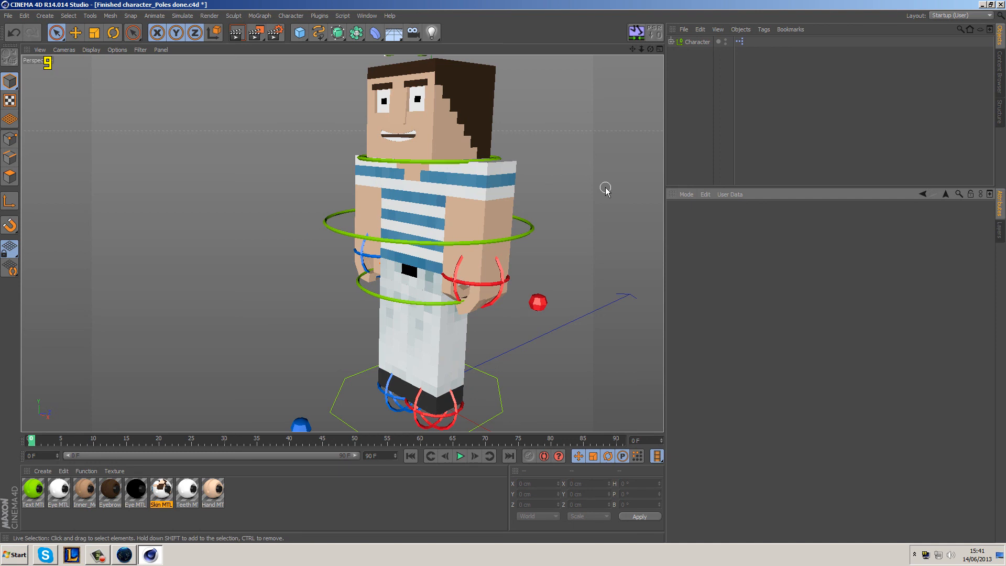
pyautogui.scroll(-5, 564, 272)
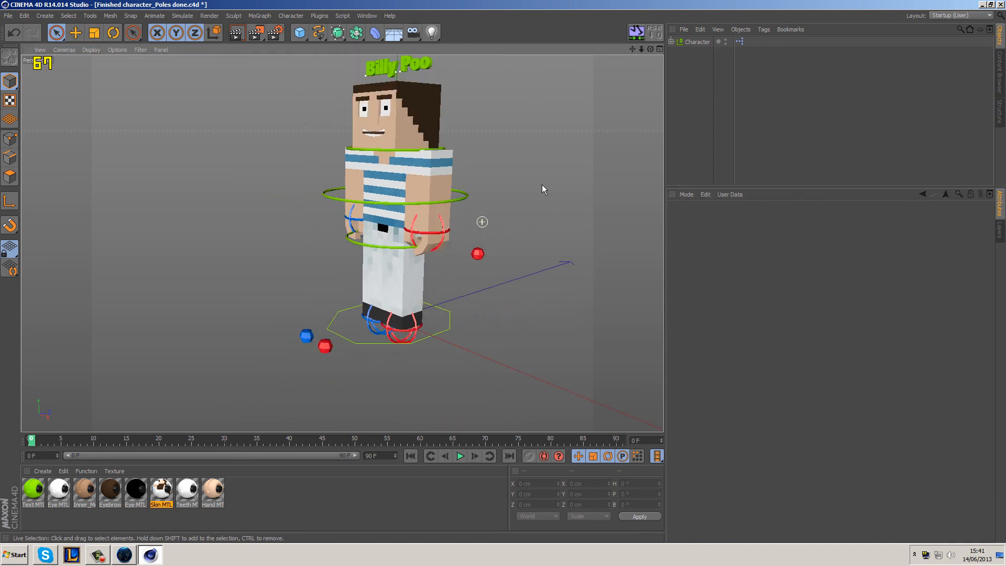
pyautogui.keyDown('alt'); pyautogui.moveTo(537, 207); pyautogui.dragTo(561, 225); pyautogui.keyUp('alt')
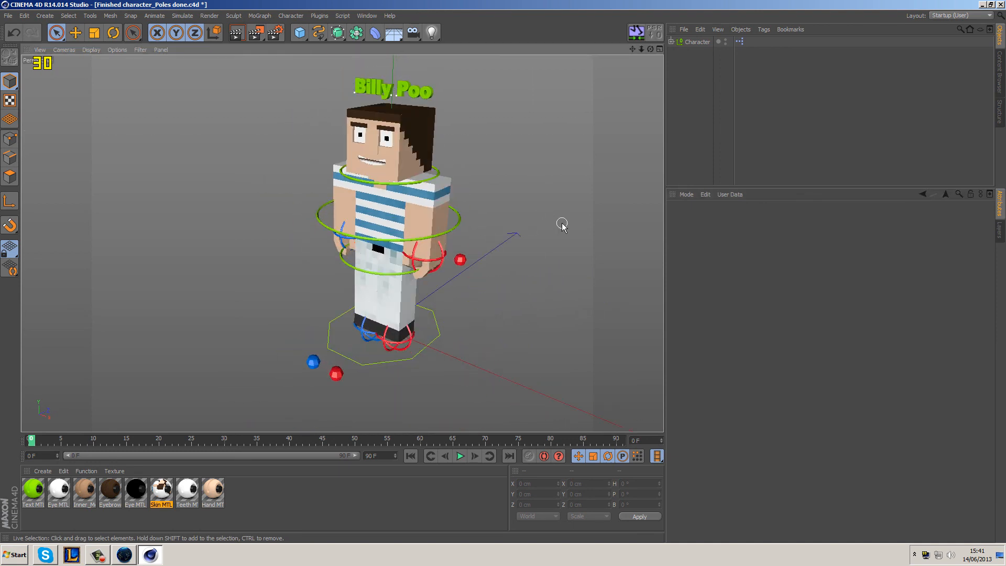